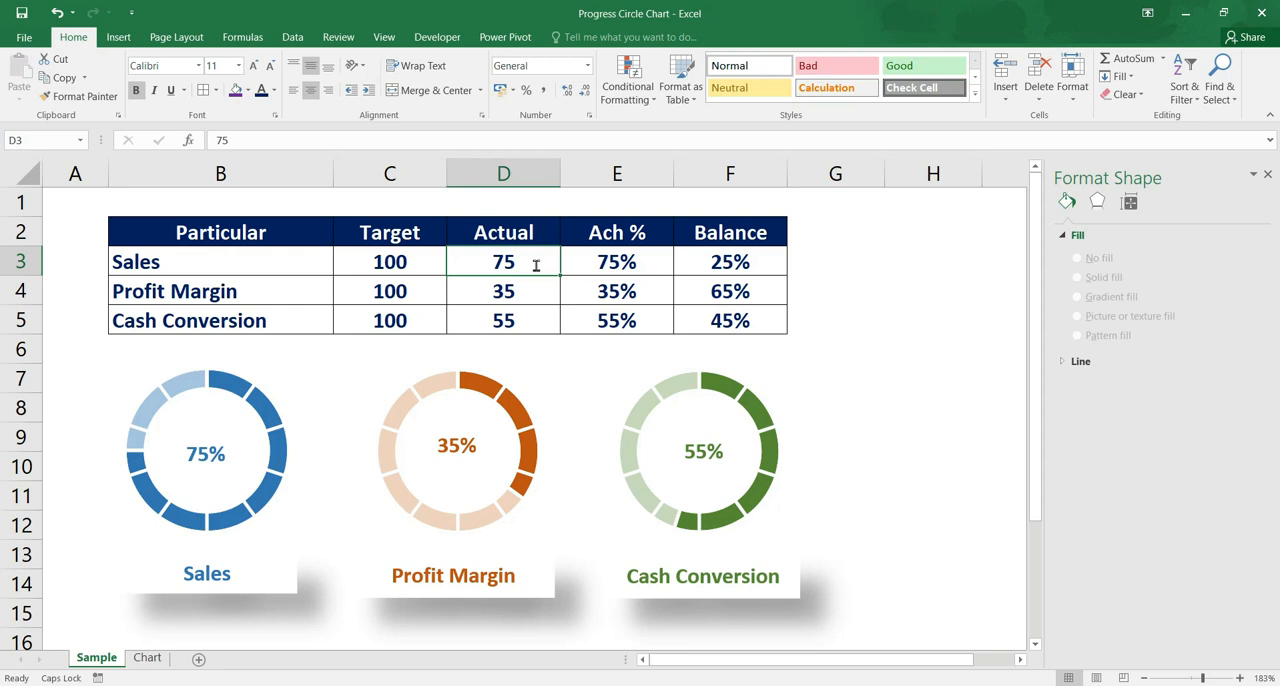
Set the Actual values on the Sample sheet to 44 for Sales and 80 for Profit Margin
key(Return)
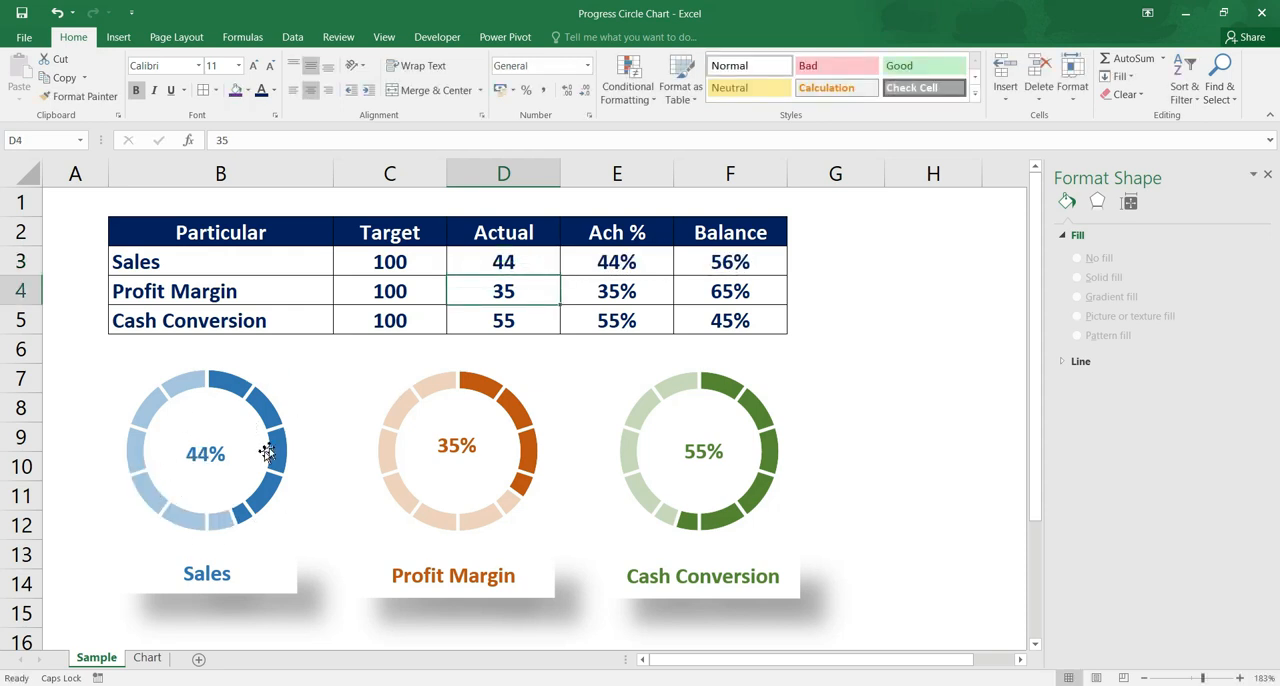
click(520, 295)
text(80)
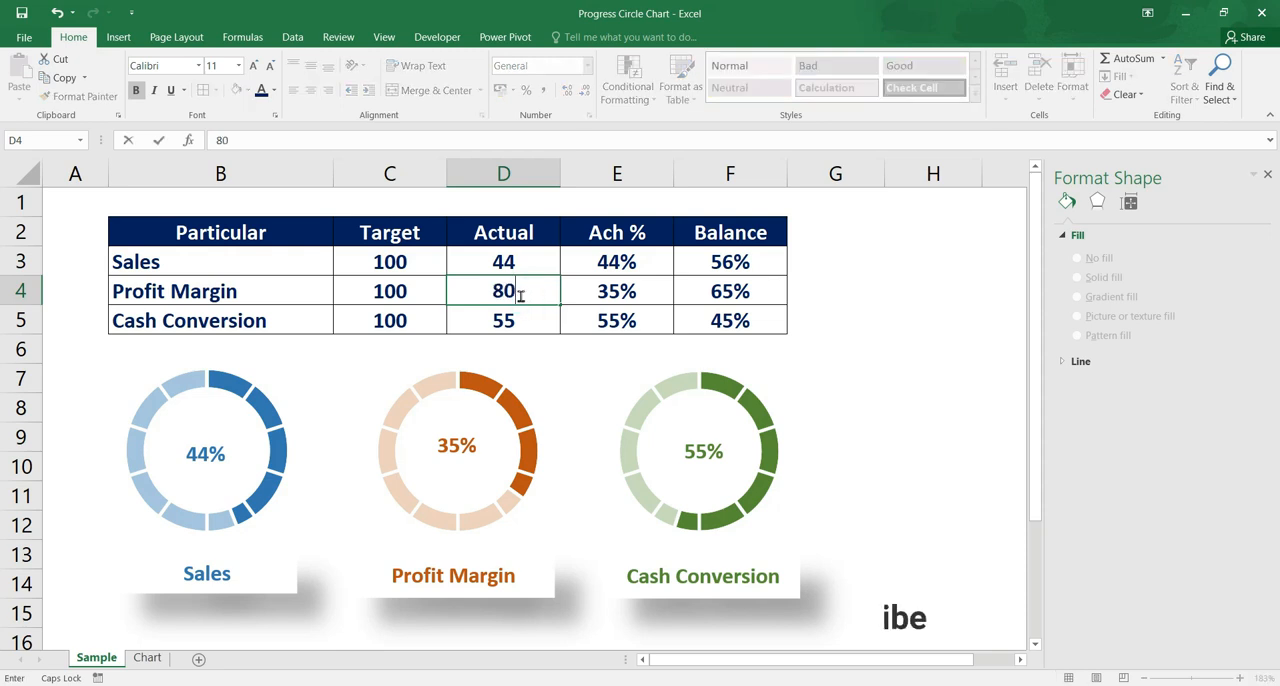
key(Return)
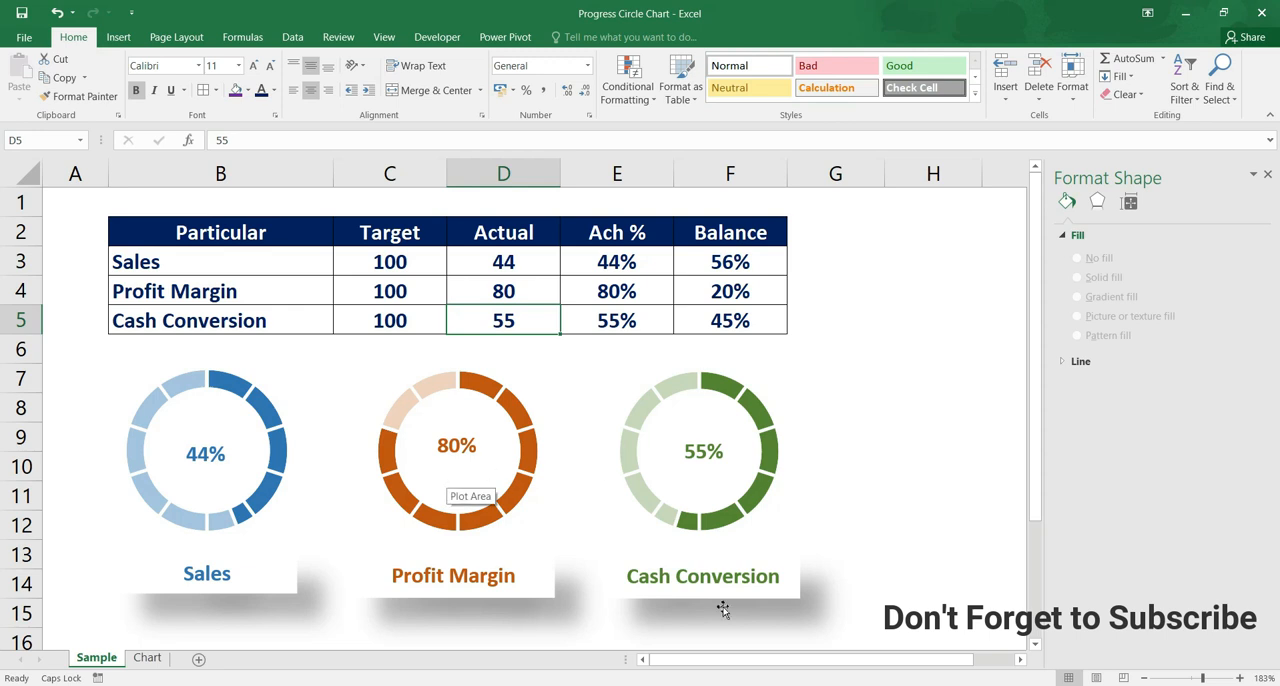
Switch to the Chart sheet and hide its gridlines
click(657, 657)
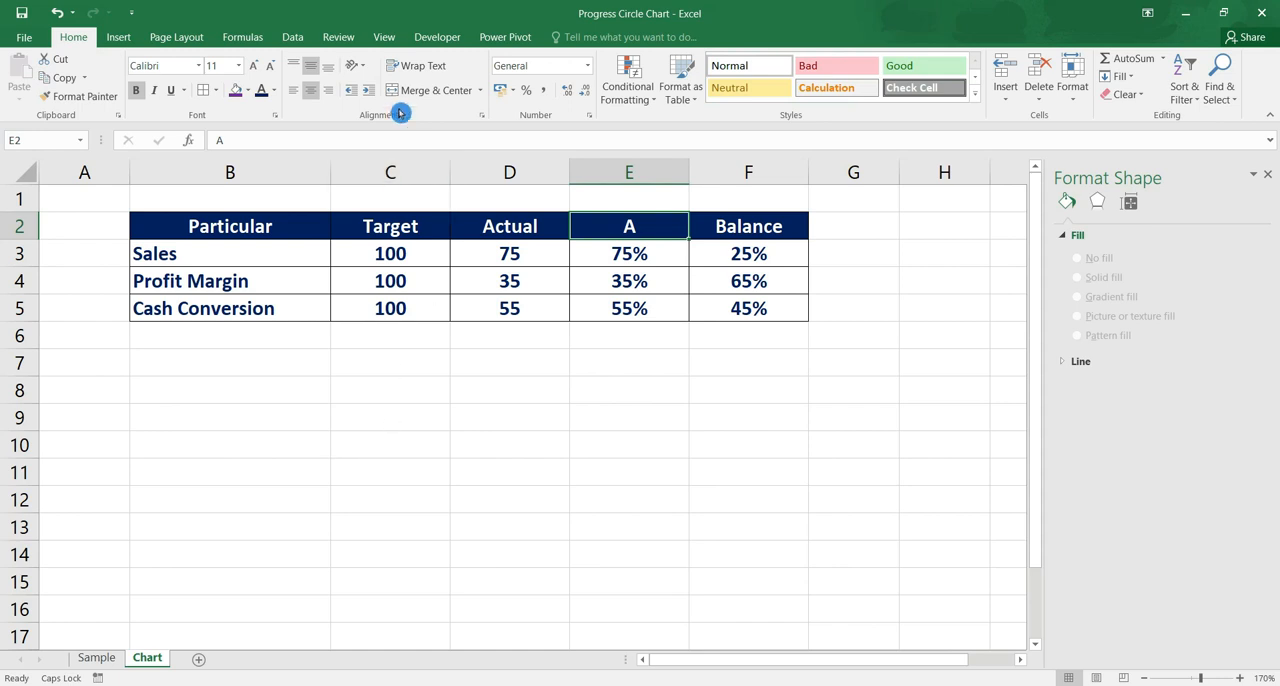
click(389, 38)
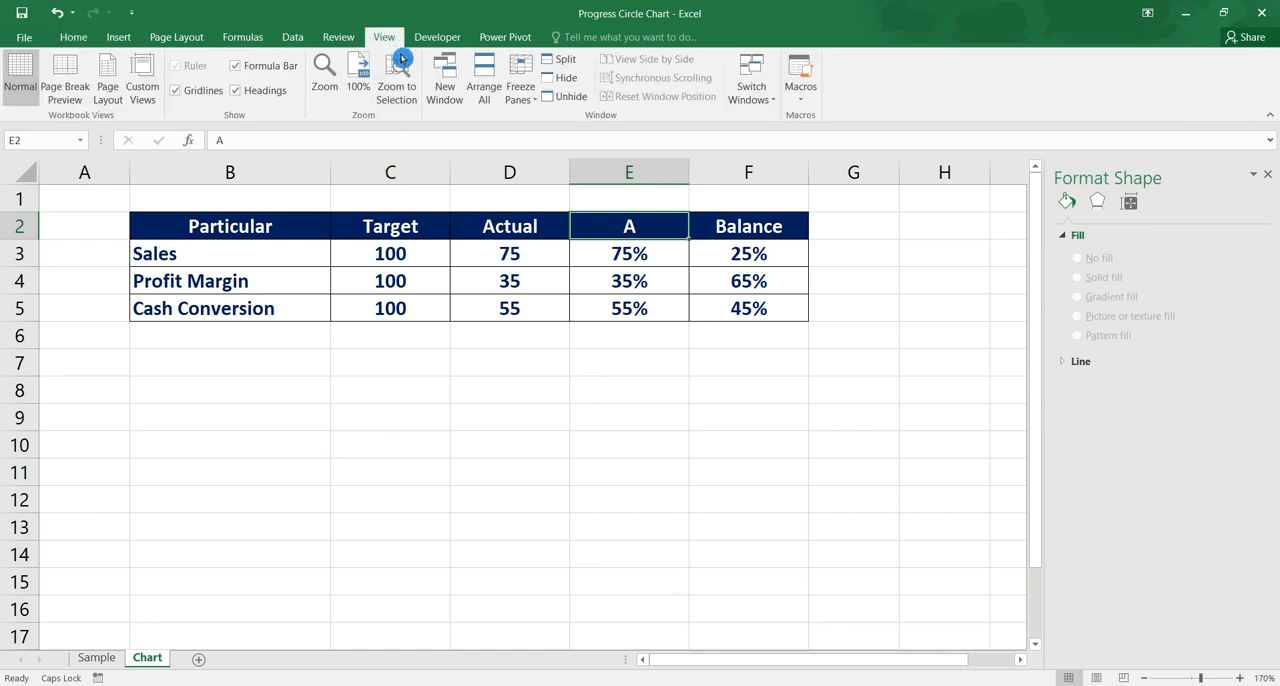
click(176, 92)
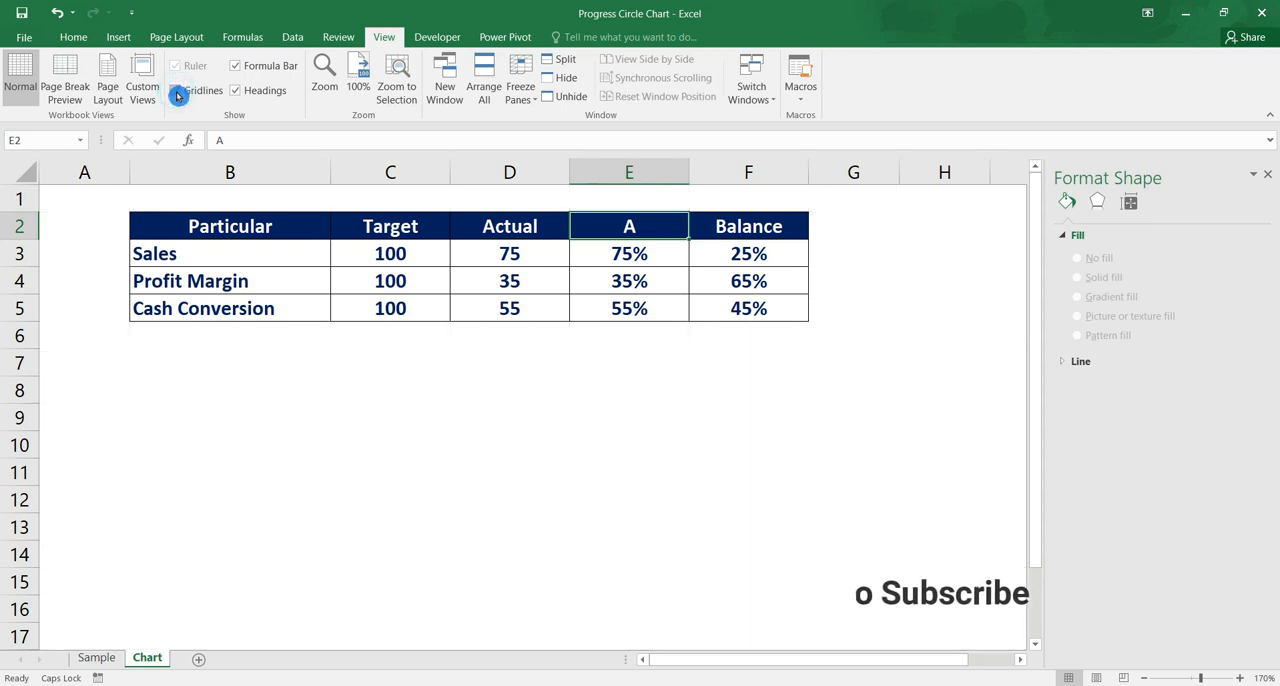
Insert an empty doughnut chart, starting from a blank cell below the table
click(516, 492)
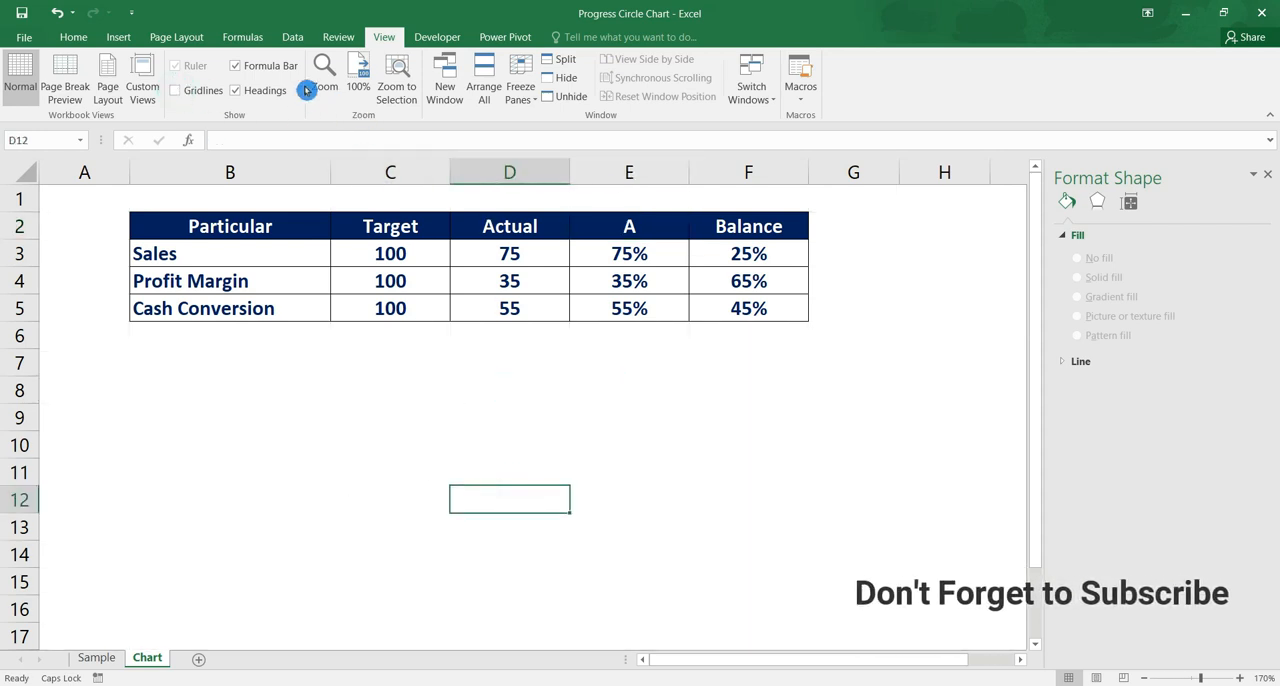
click(119, 37)
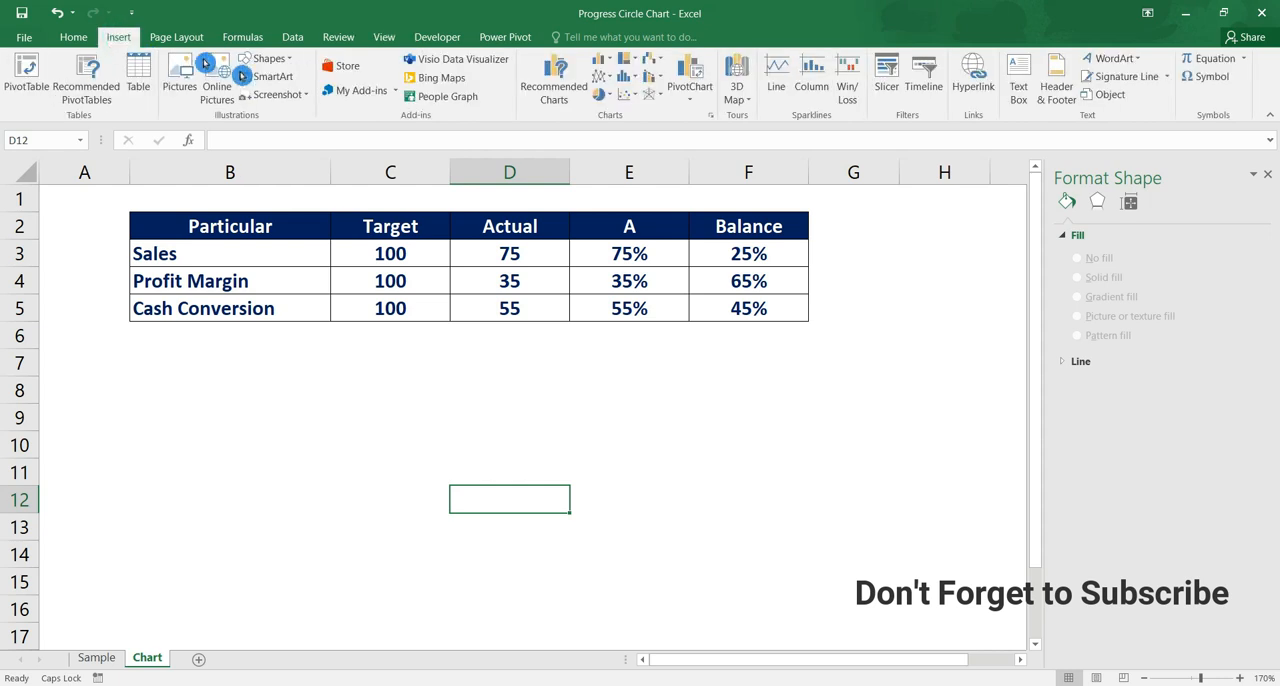
click(603, 94)
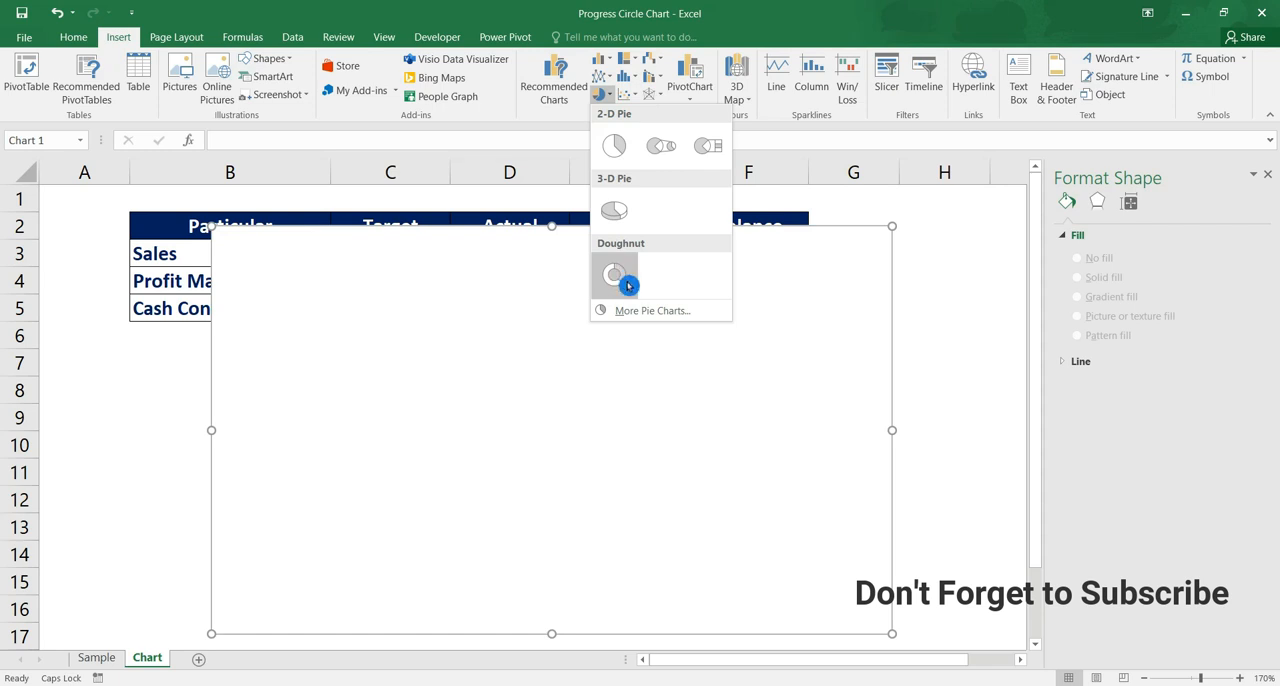
click(628, 285)
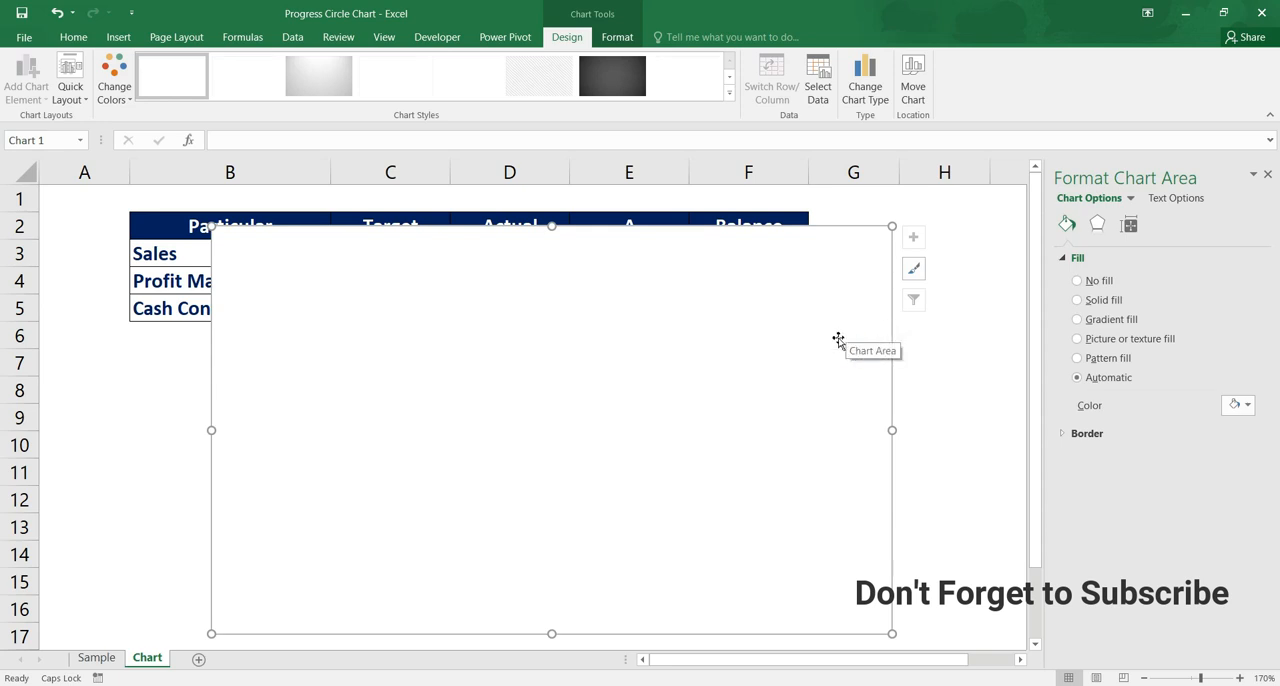
Resize the empty chart to 4 cm high by 4 cm wide and place it below the table under the Particular column
click(1132, 228)
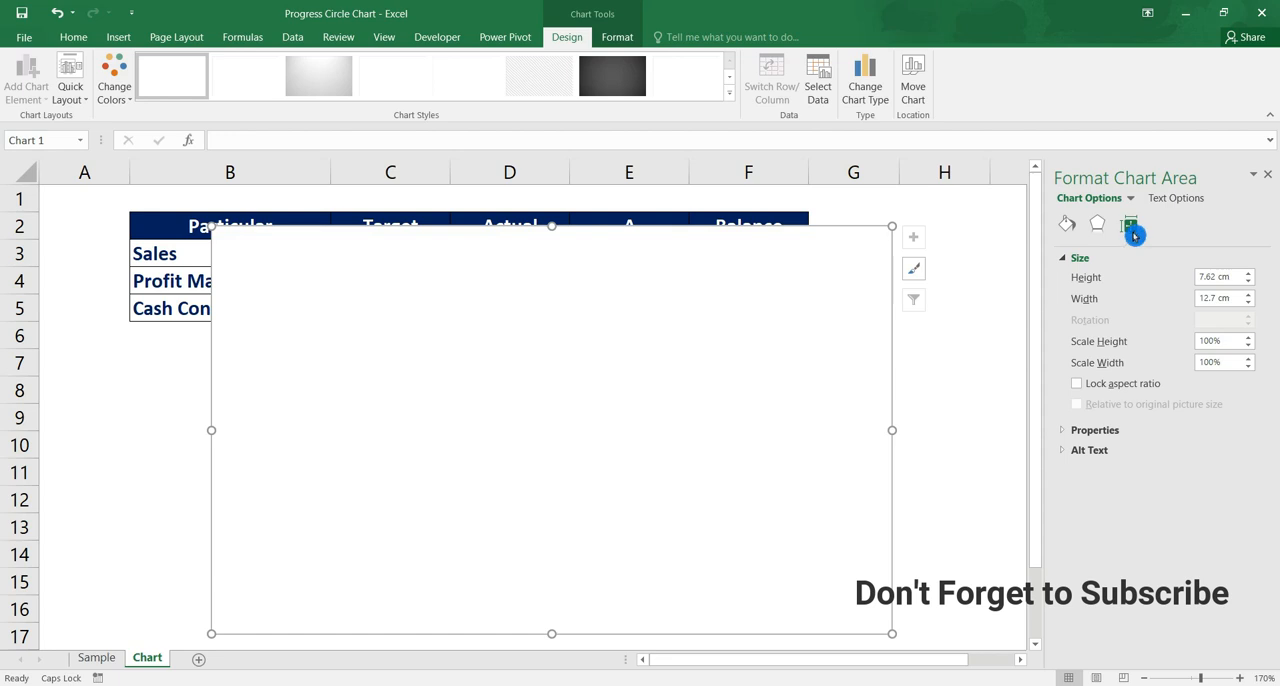
click(1235, 277)
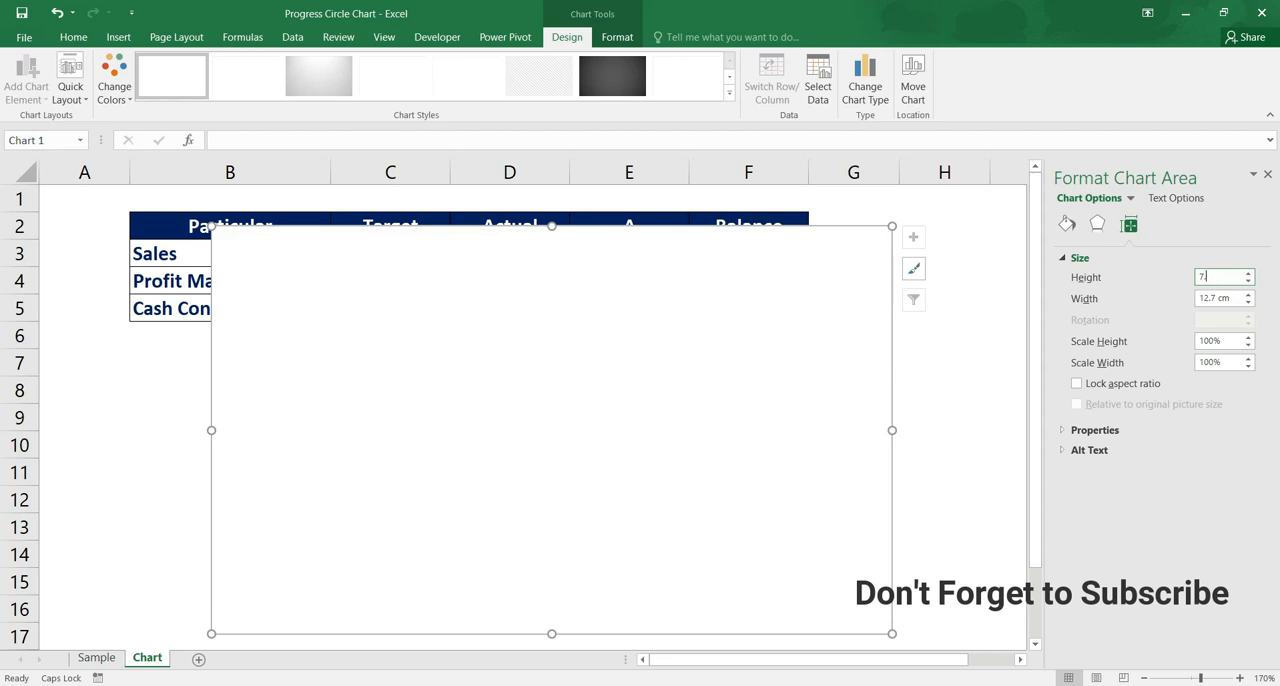
text(4)
key(Return)
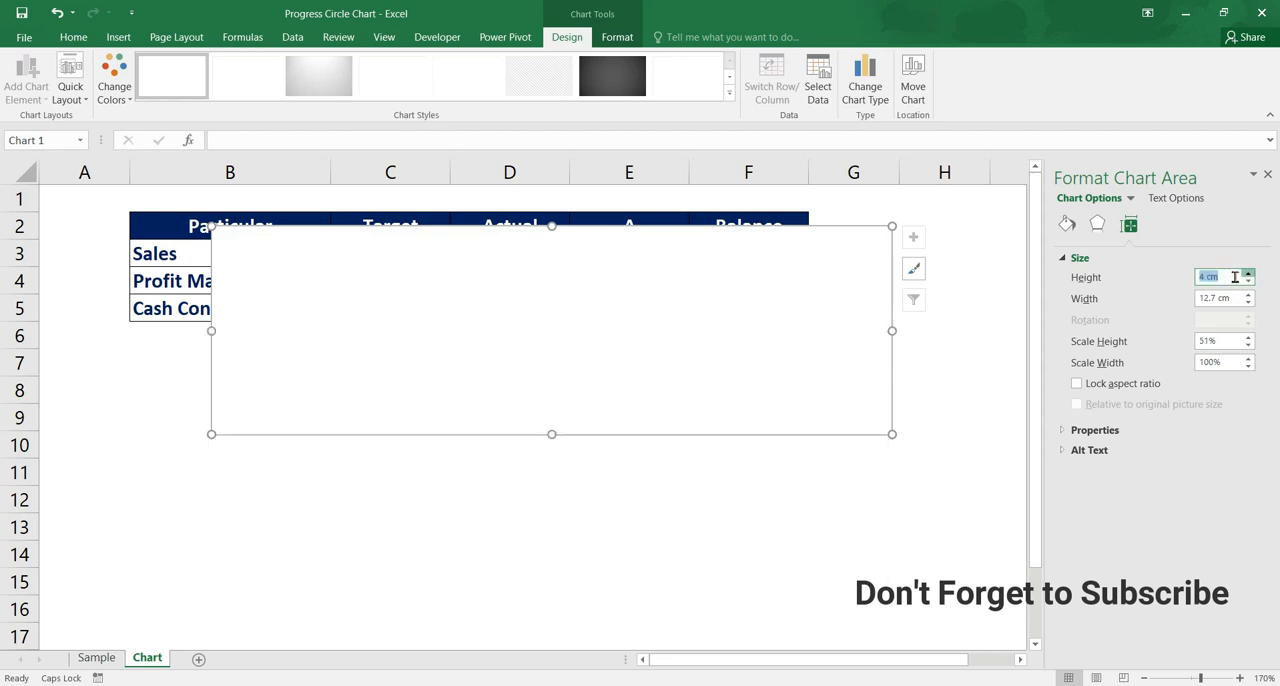
click(1235, 297)
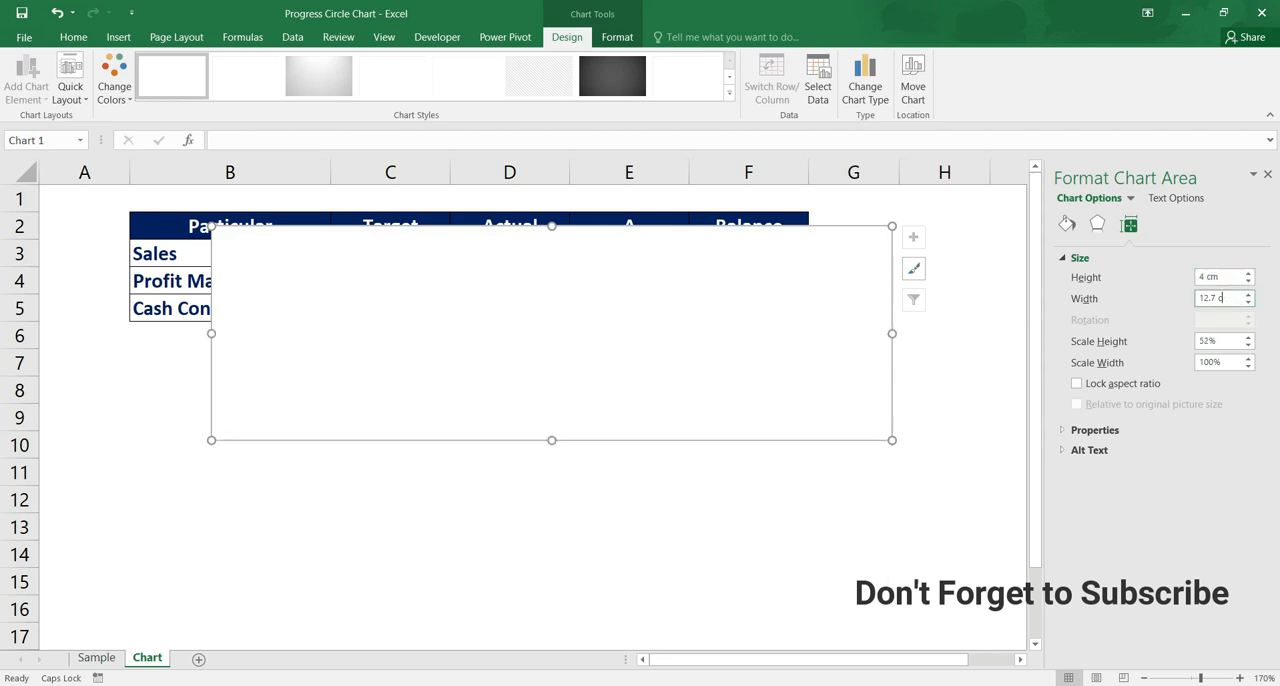
text(4)
key(Return)
drag(380, 231, 330, 347)
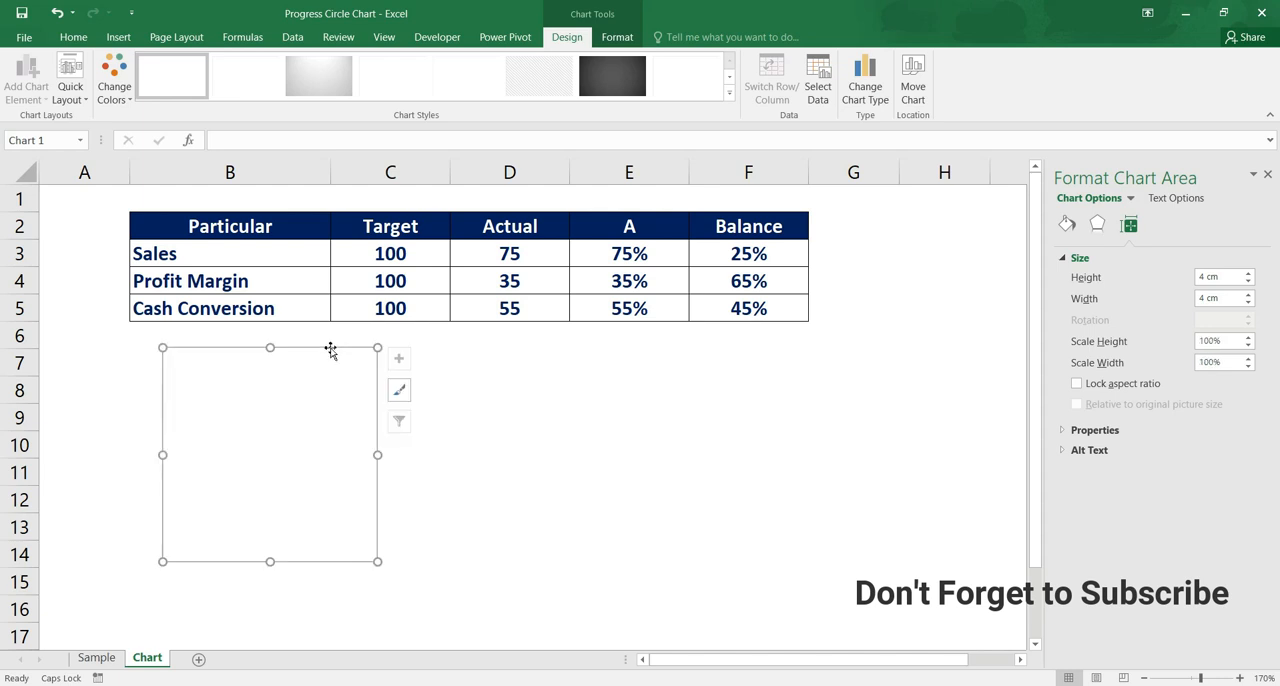
Add an unnamed data series to the chart whose values are fourteen 1s, separated by commas
right_click(358, 418)
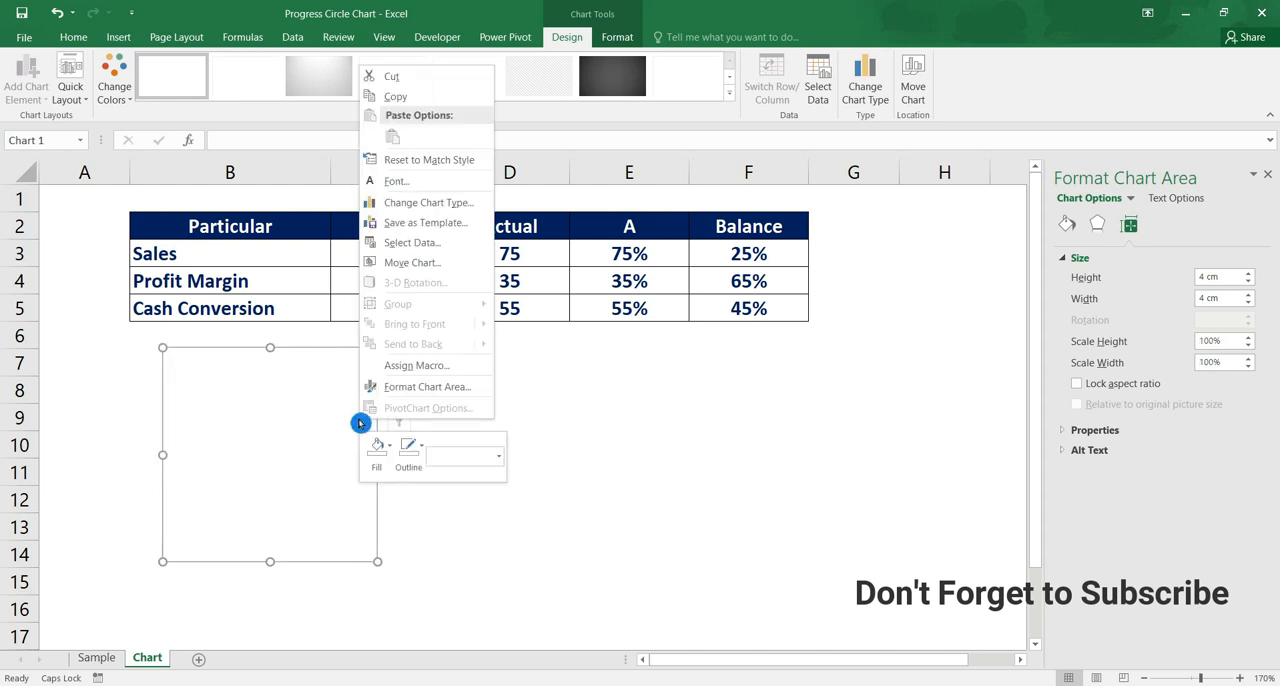
click(470, 250)
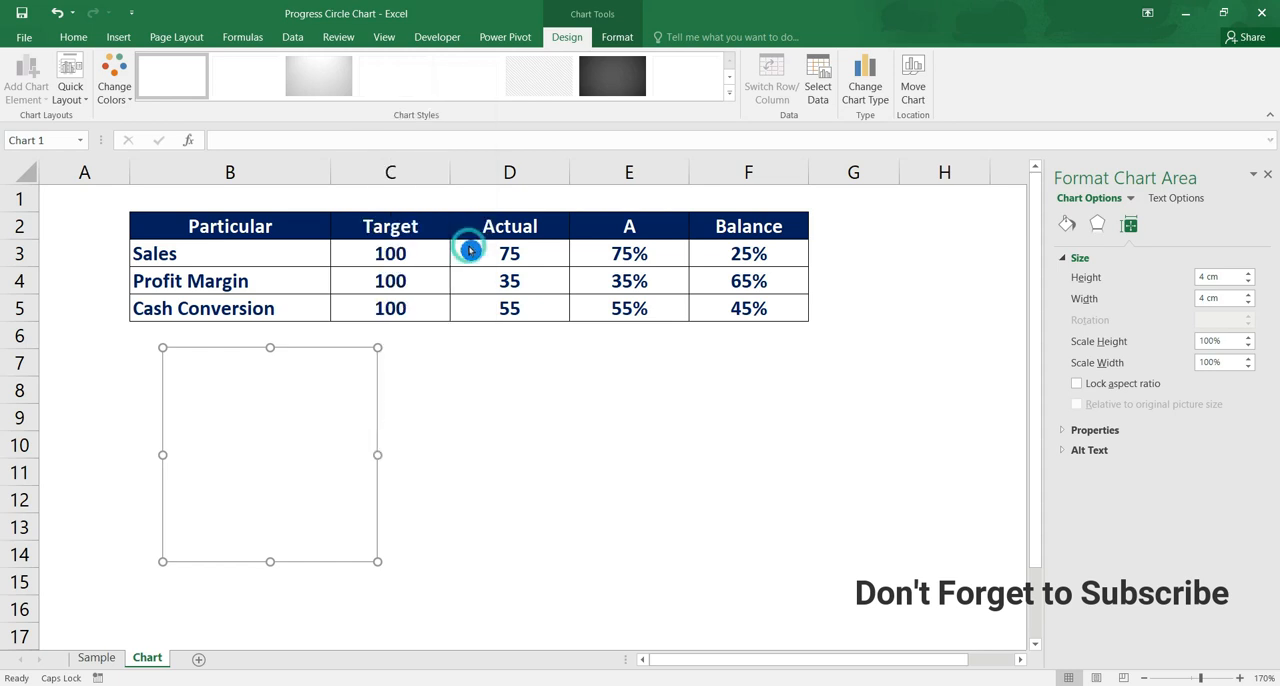
click(455, 378)
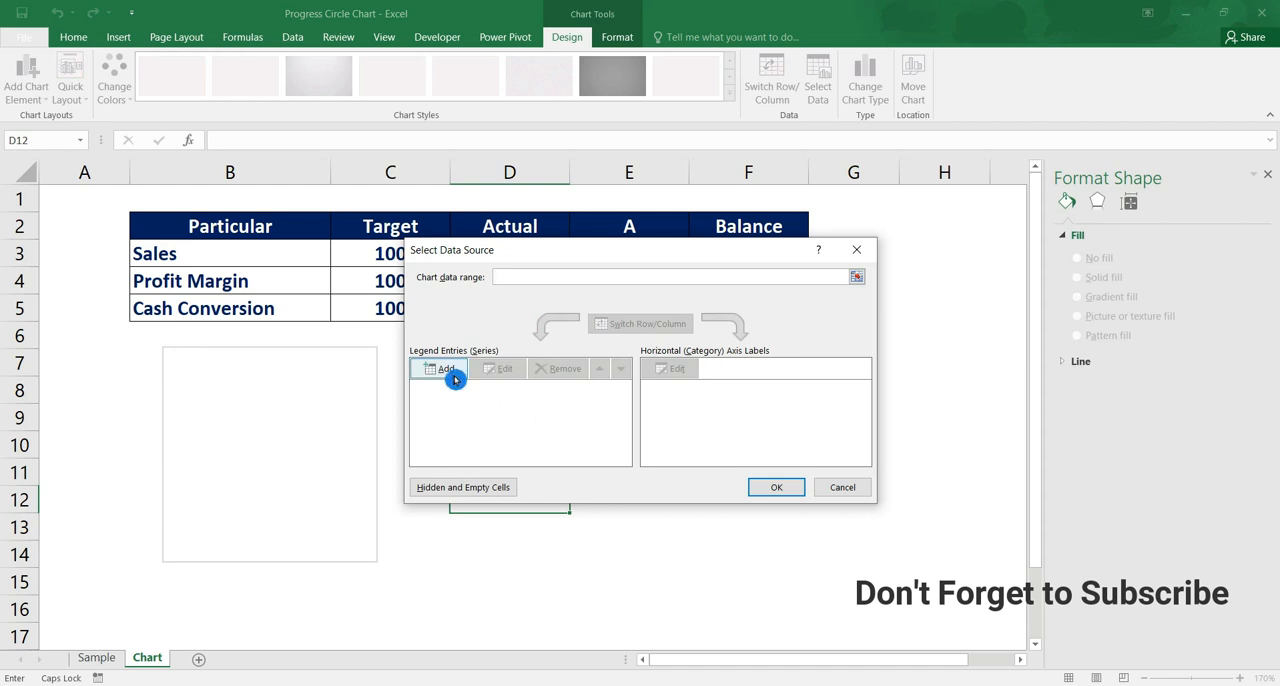
click(455, 379)
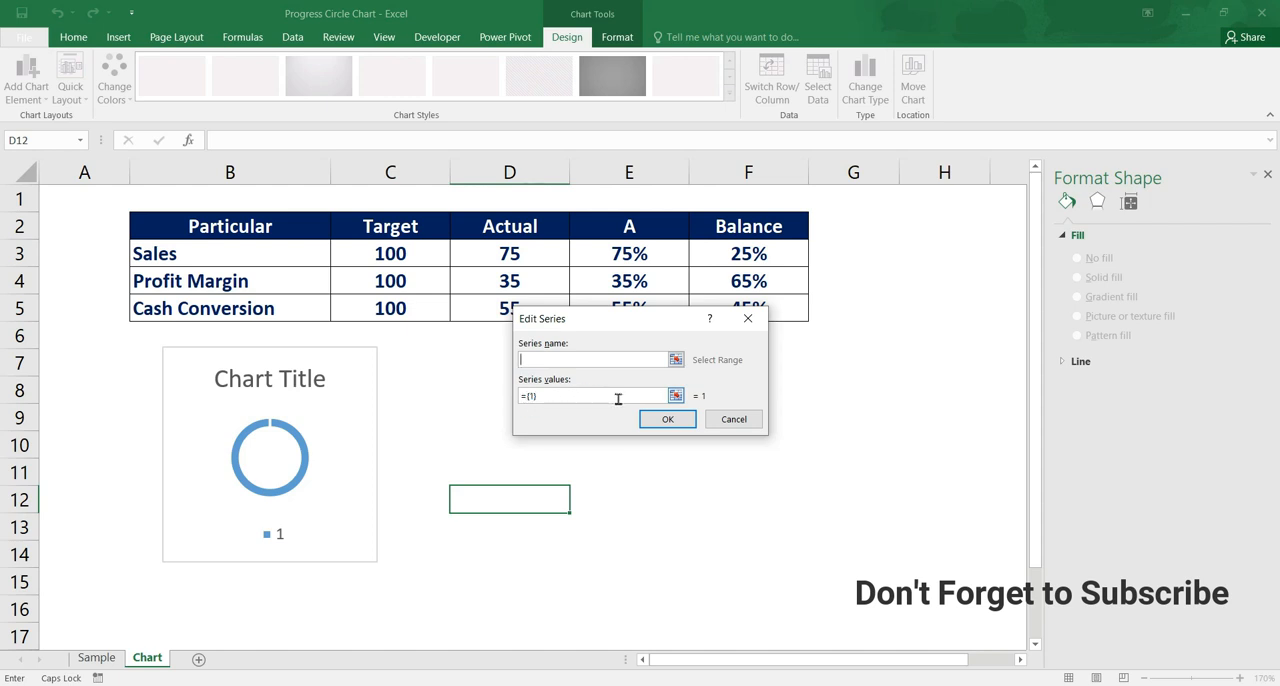
double_click(537, 398)
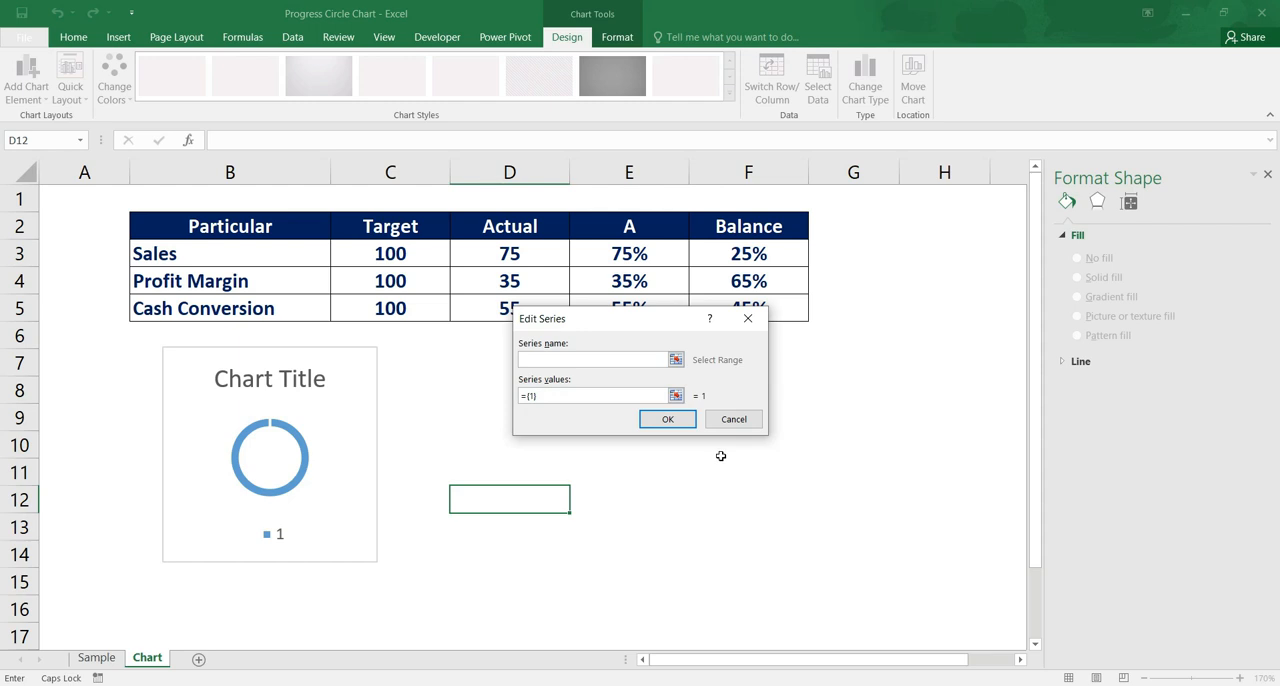
text(1,1,1,1,1,1,1,1,1,1,1,1)
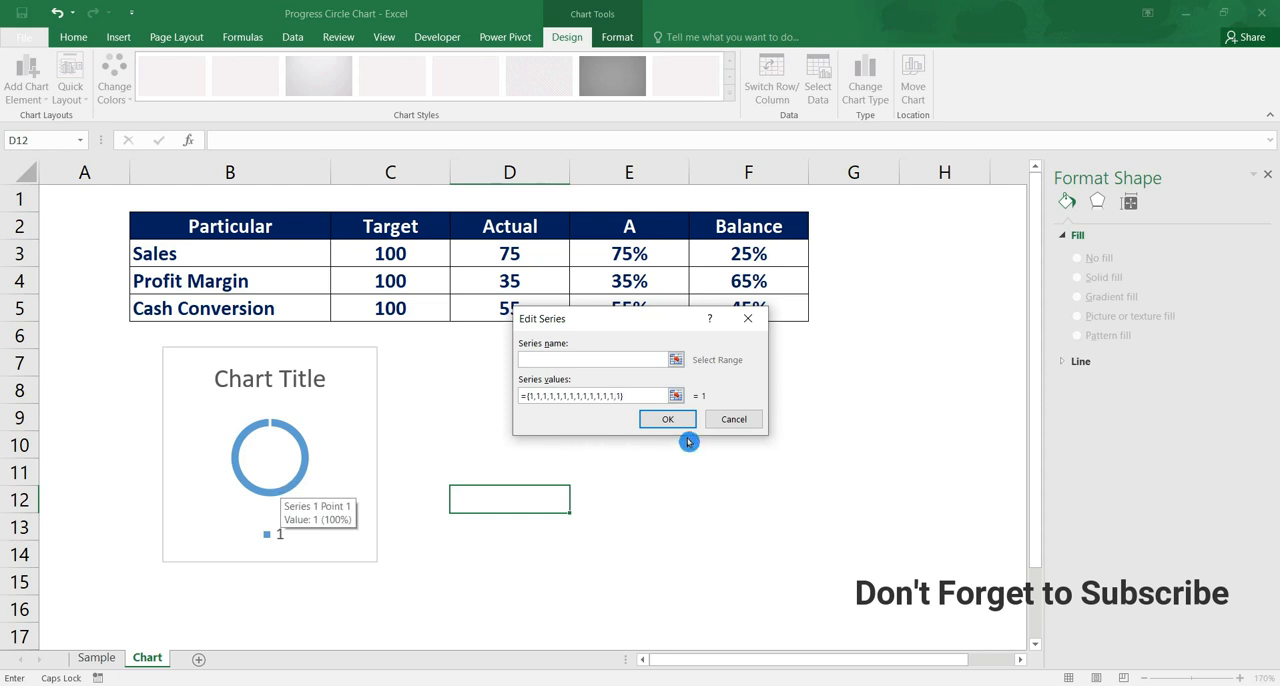
click(683, 422)
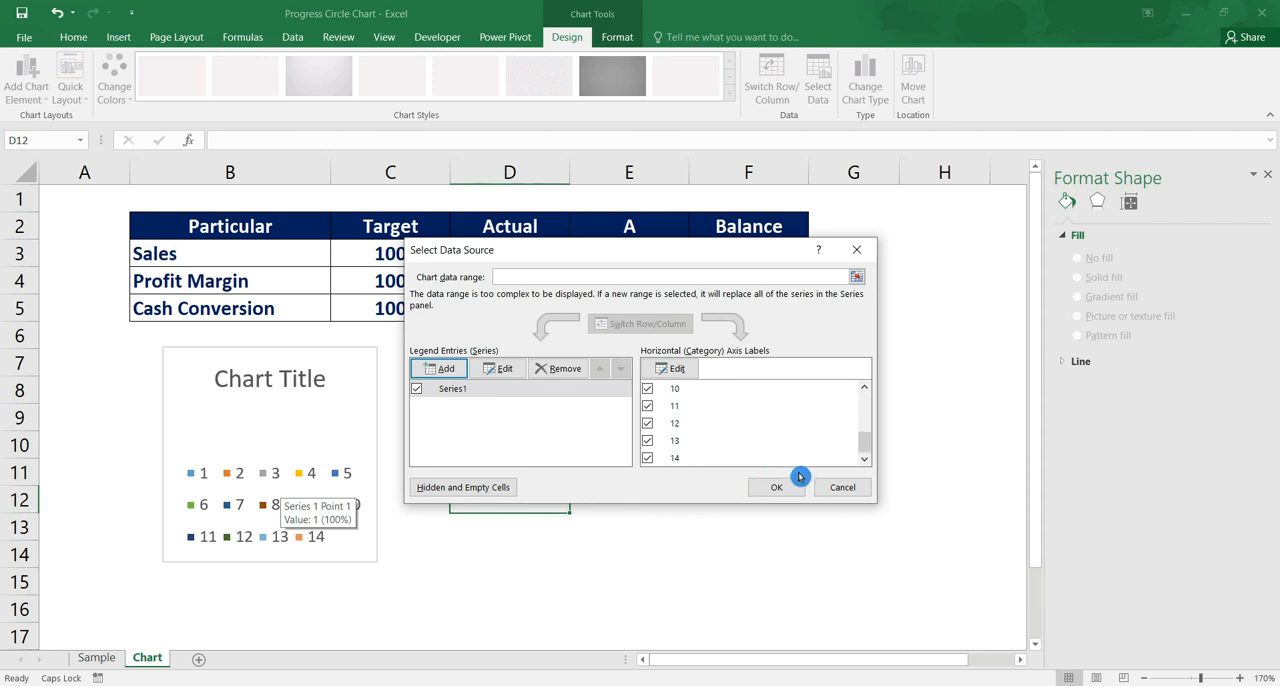
click(792, 497)
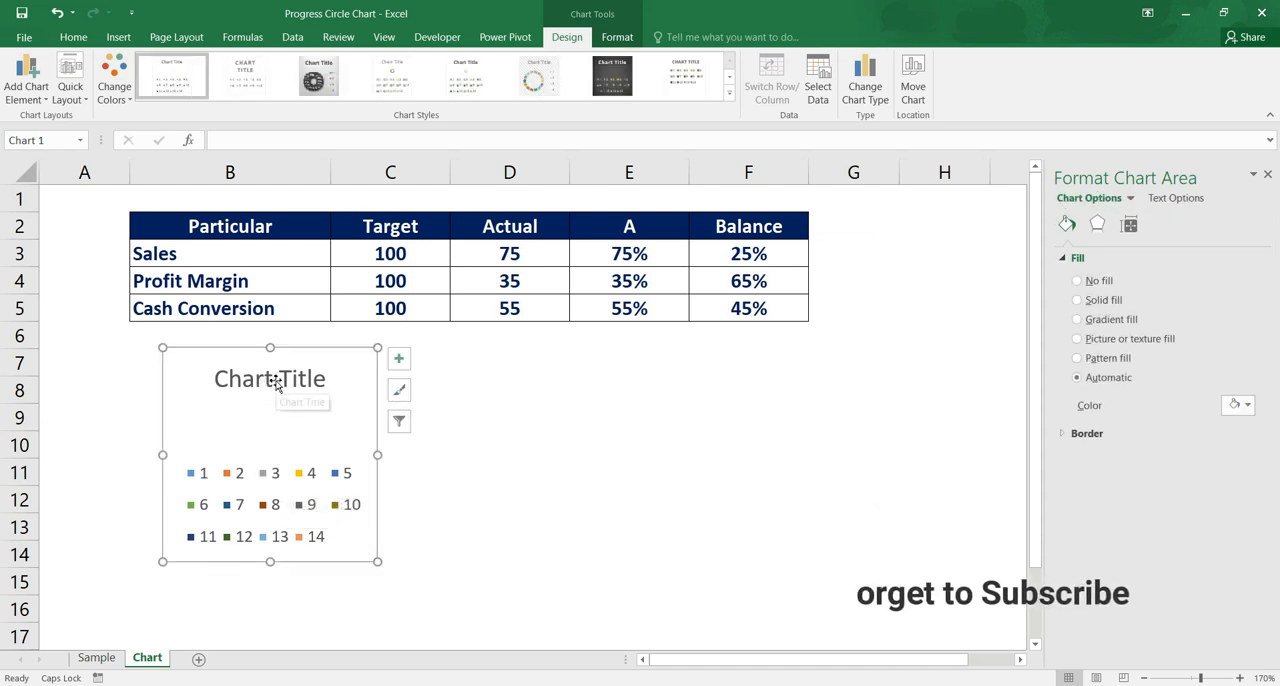
Delete the legend and the chart title from the doughnut chart
click(295, 513)
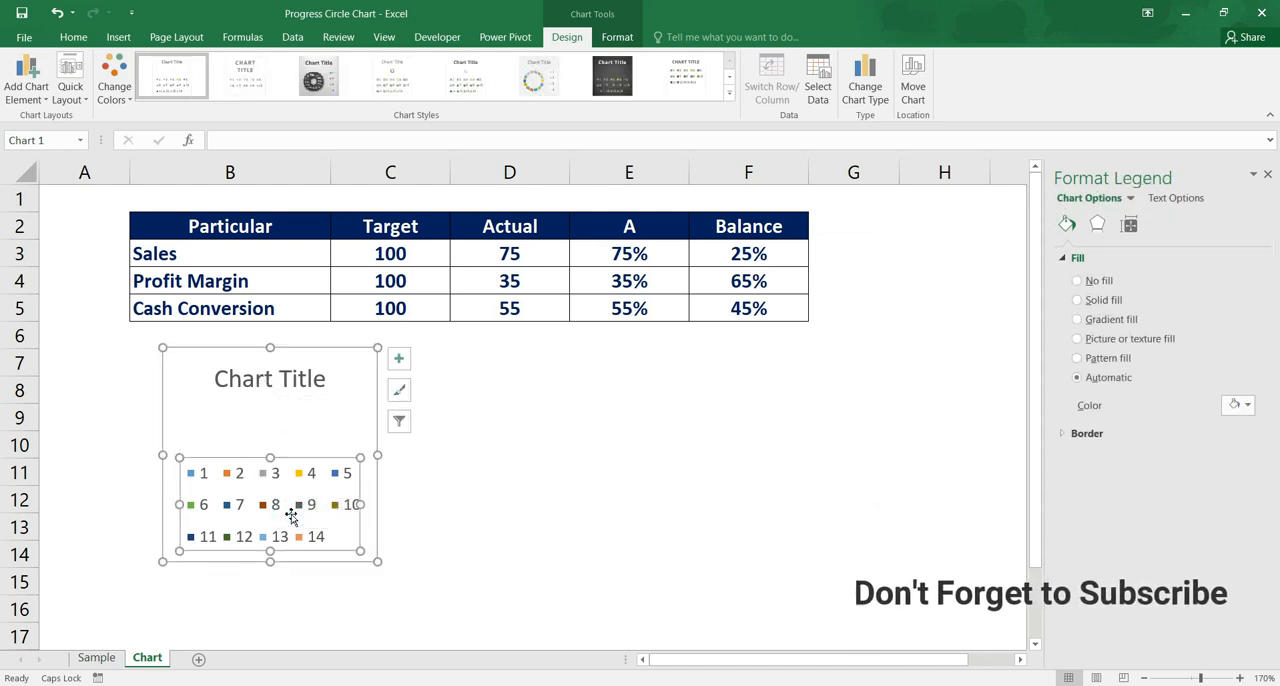
click(315, 457)
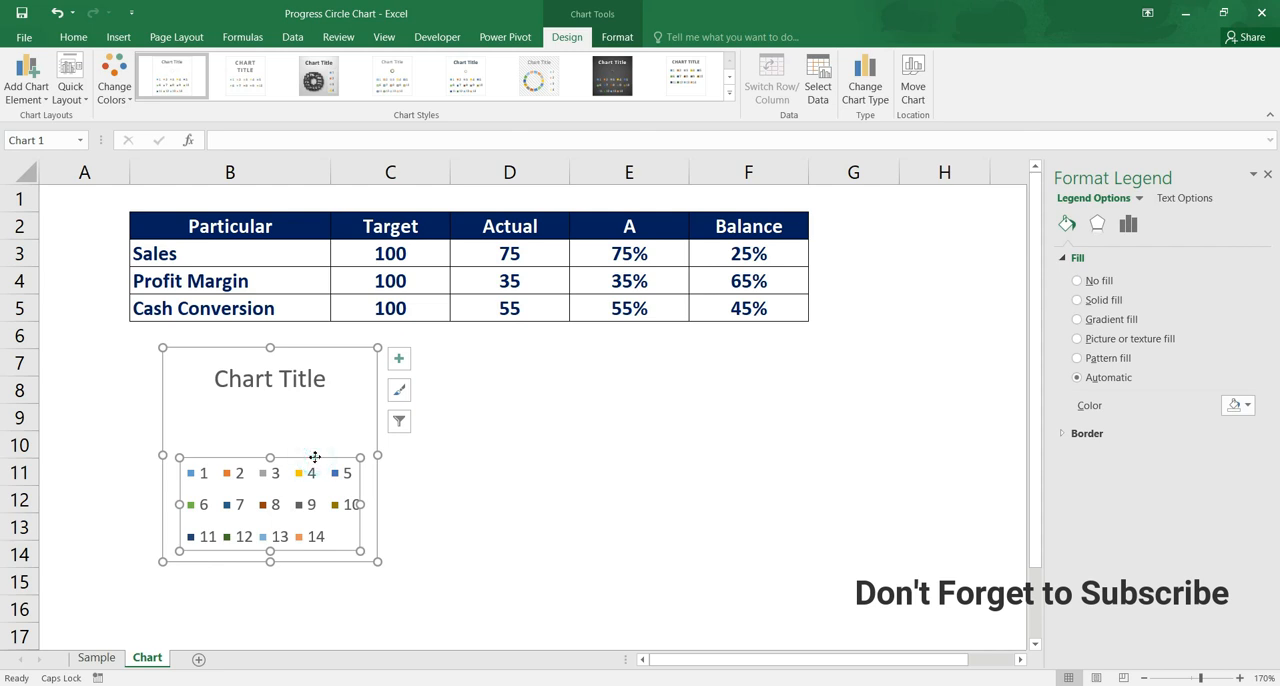
key(Delete)
click(315, 372)
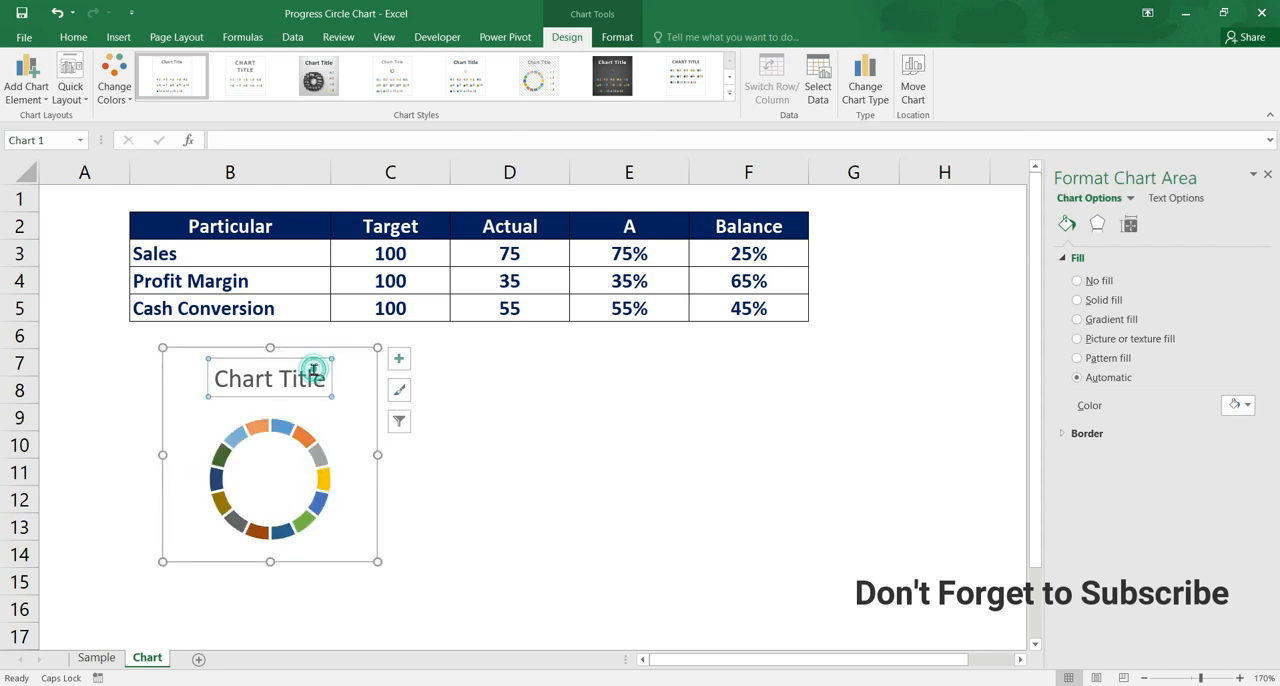
click(302, 358)
key(Delete)
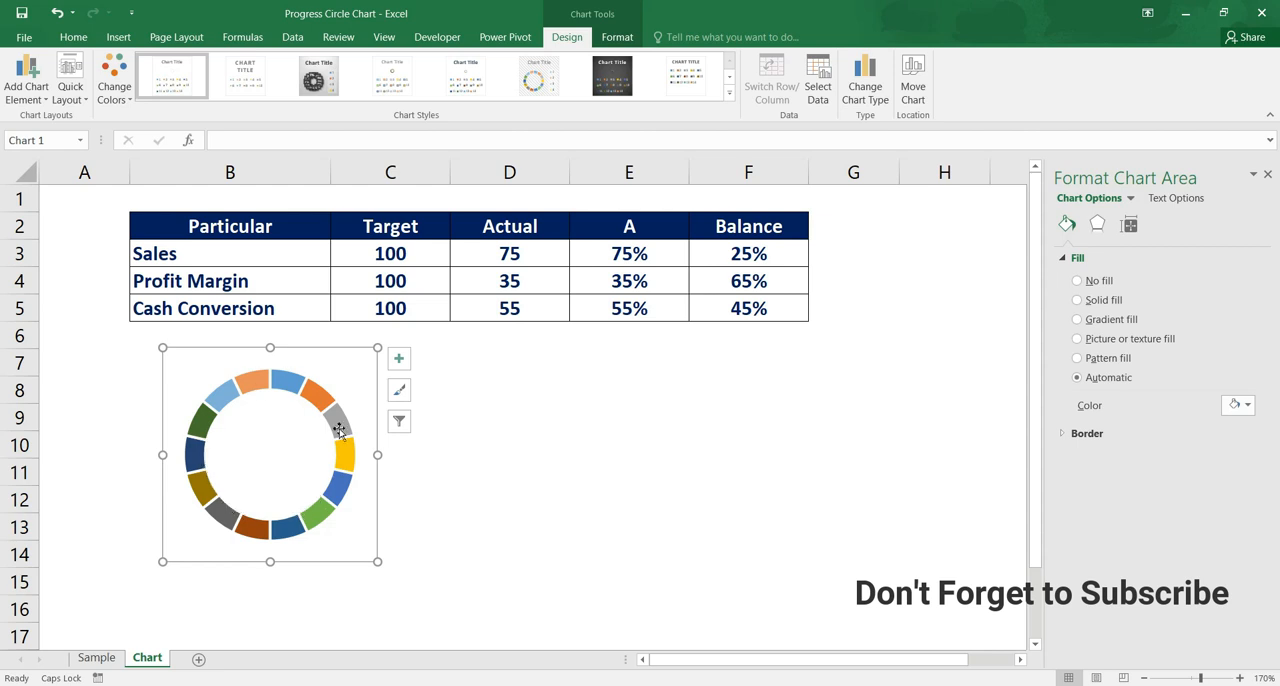
Enlarge the plot area from two opposite corners so the ring nearly fills the chart area
click(317, 470)
click(184, 368)
drag(184, 368, 169, 353)
drag(355, 542, 368, 554)
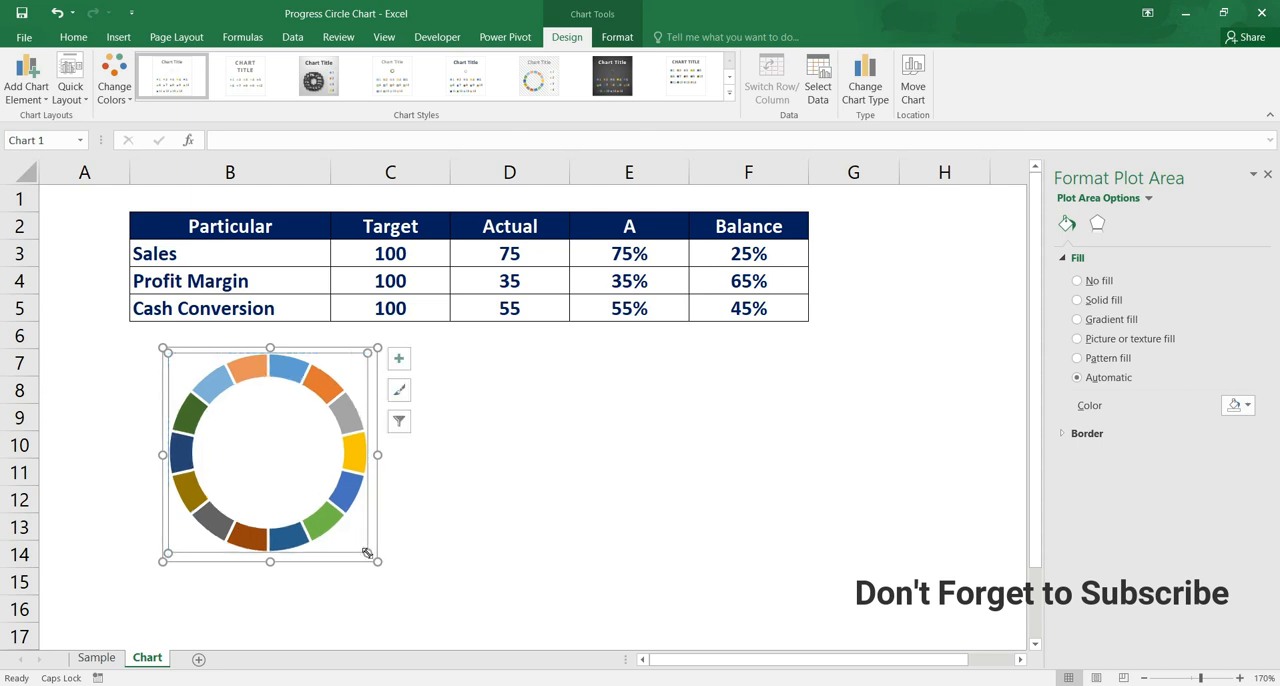
Remove the outline of the doughnut chart's chart area
double_click(348, 417)
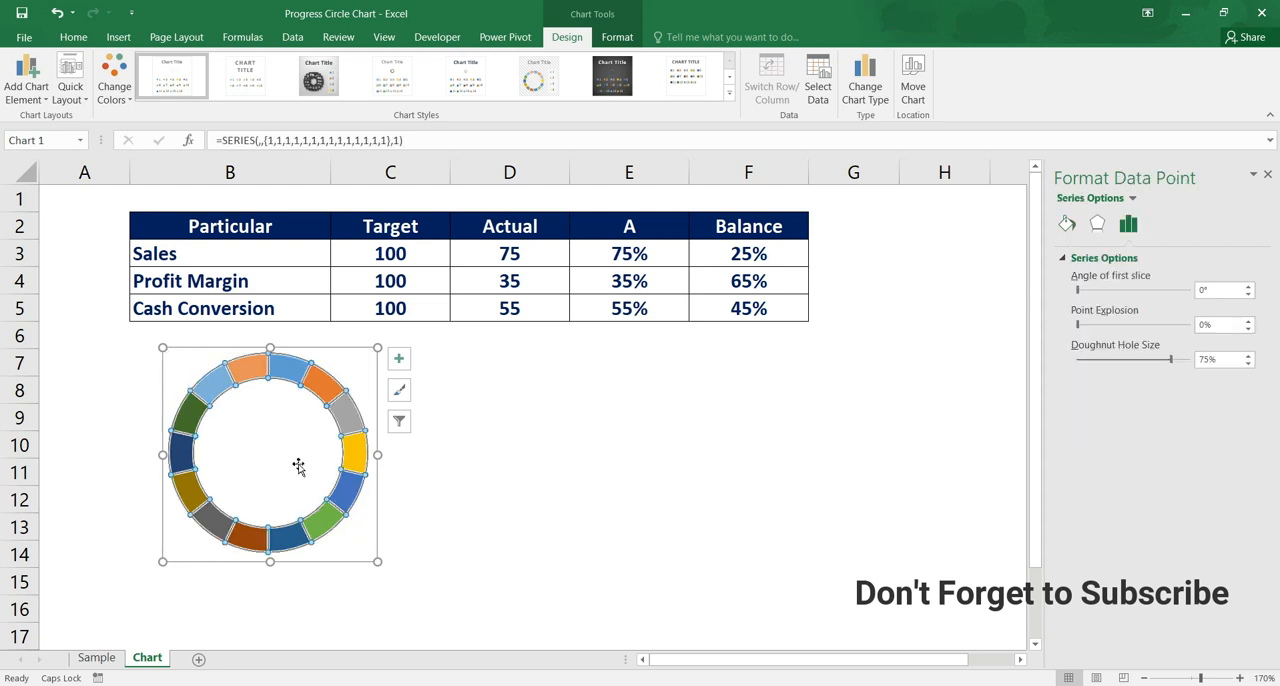
click(442, 350)
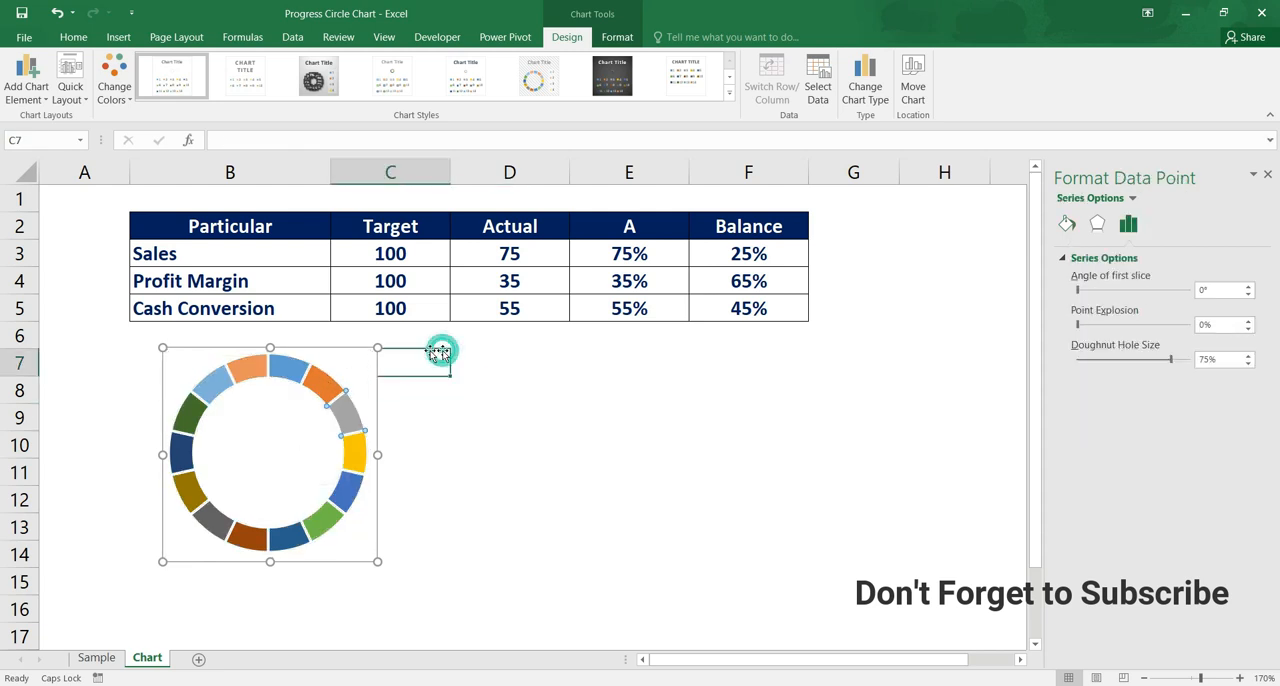
click(360, 349)
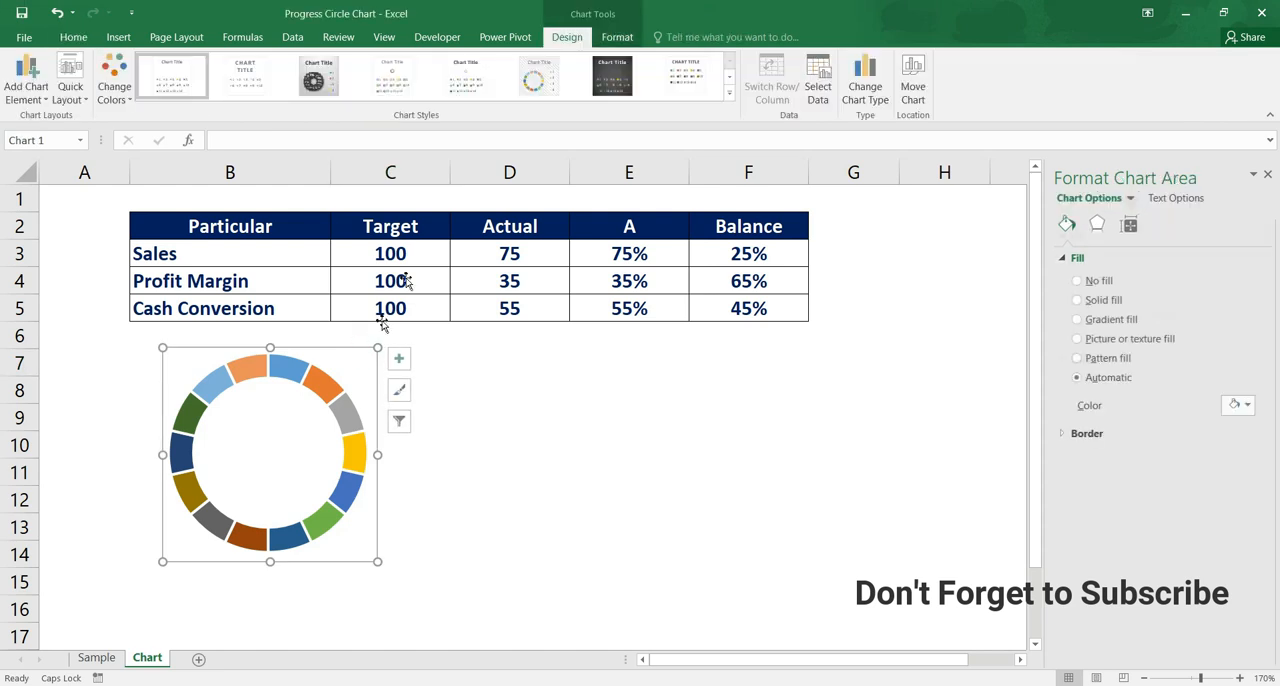
click(618, 38)
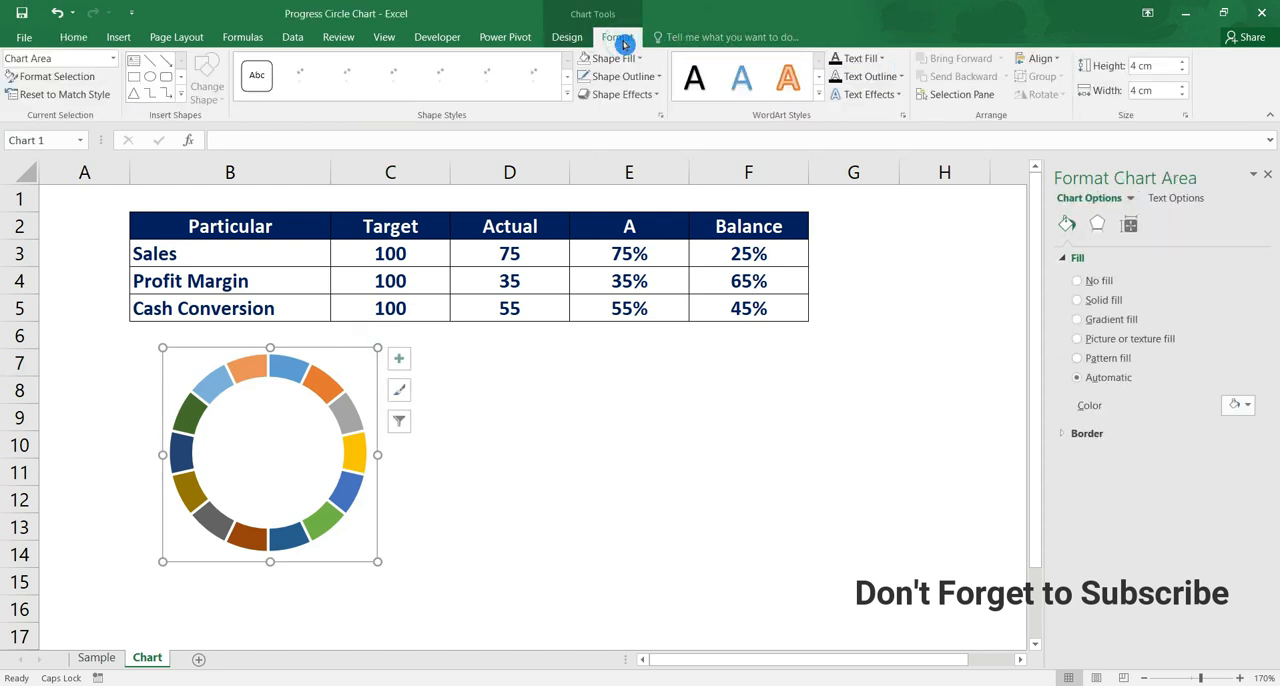
click(659, 77)
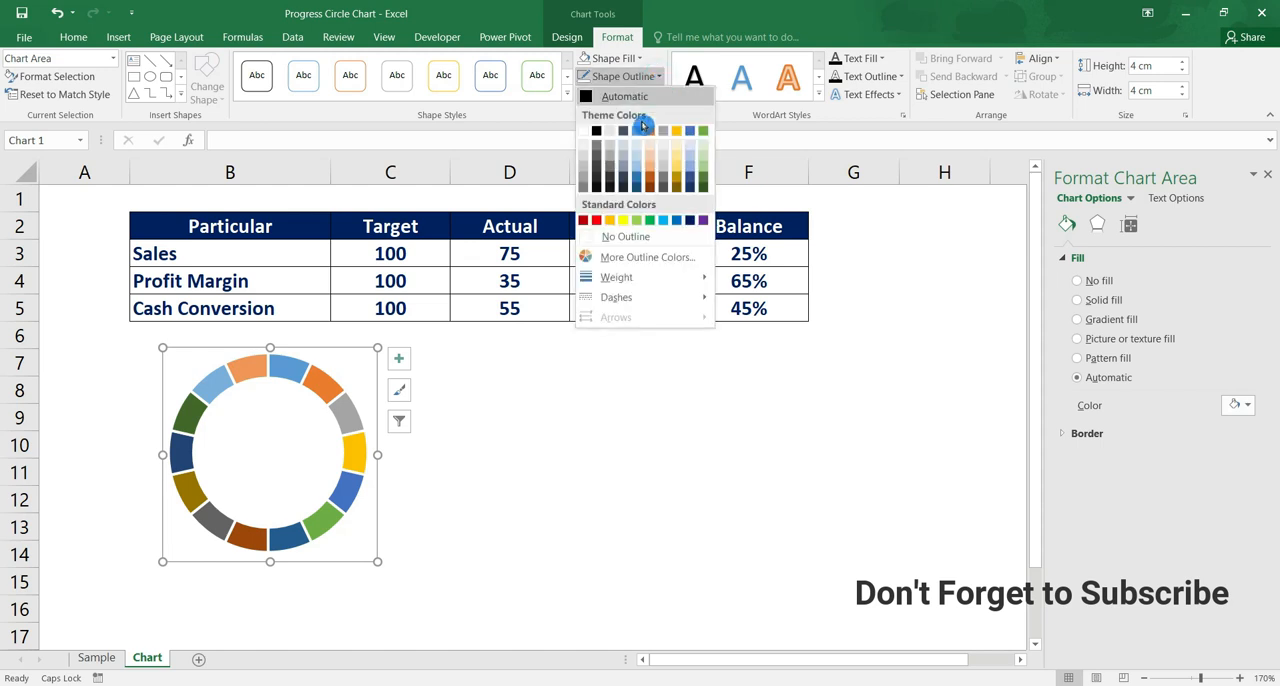
click(619, 237)
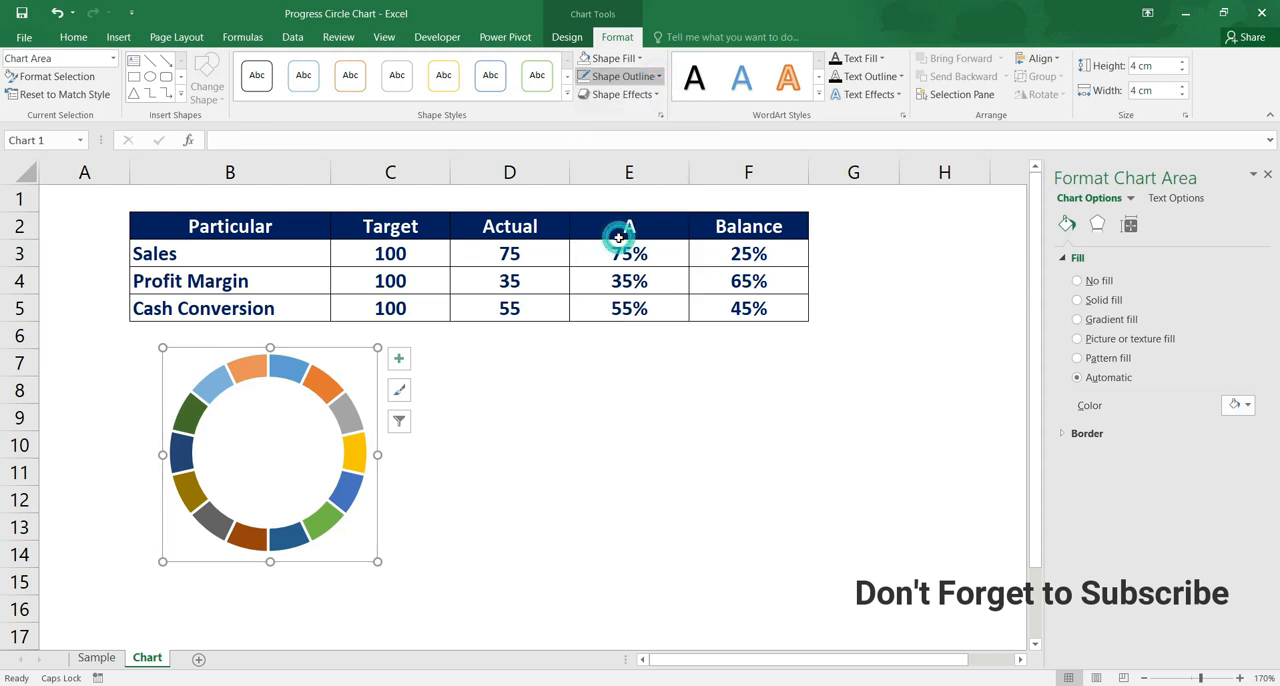
click(516, 369)
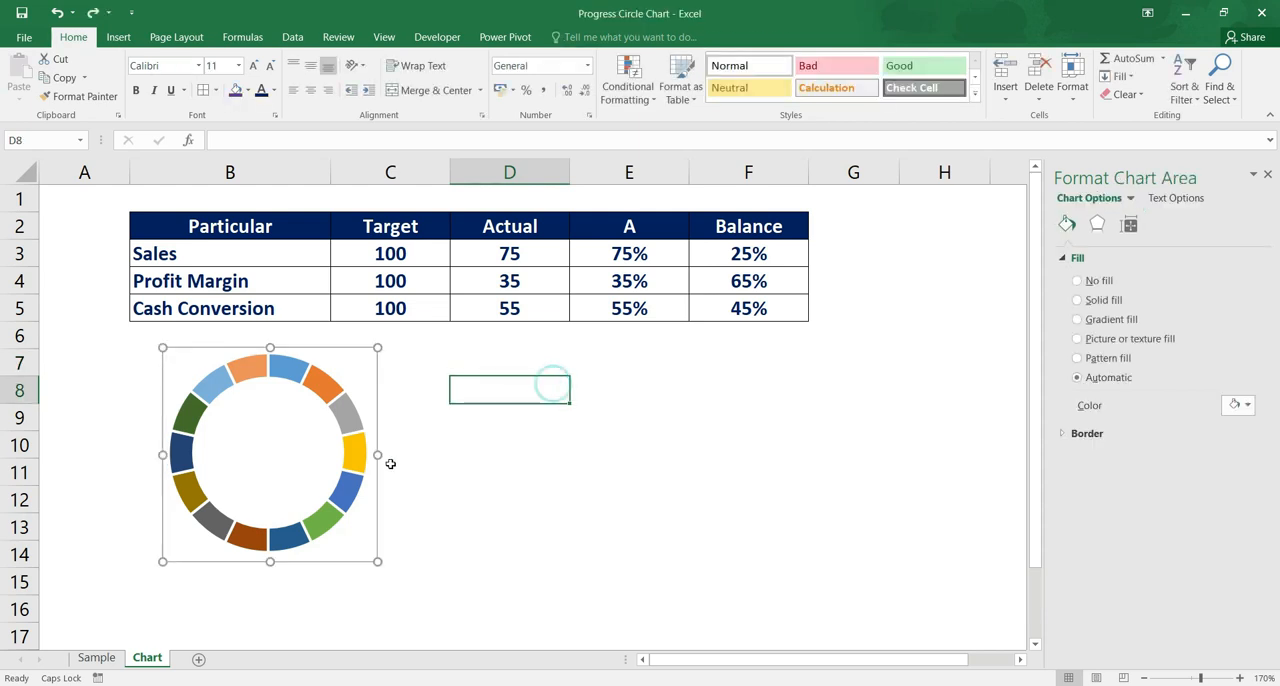
Recolor all segments of the doughnut ring with a single darker shade of the blue theme color
click(347, 458)
click(345, 463)
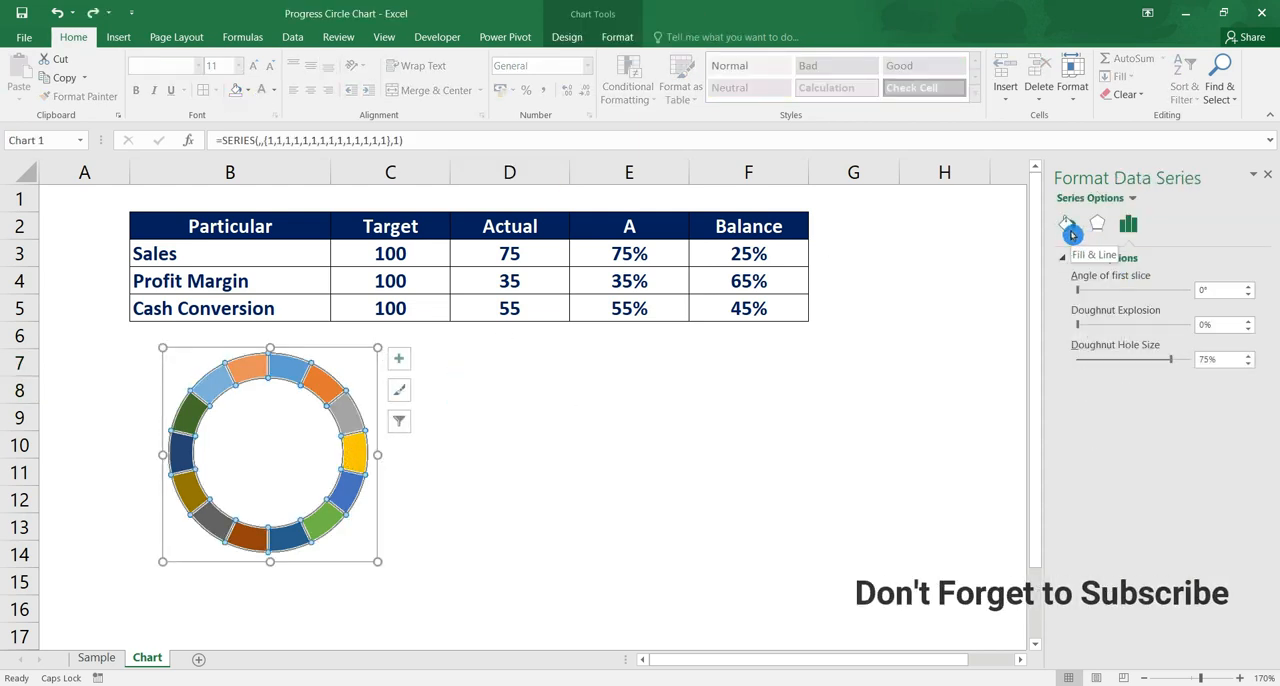
click(1069, 230)
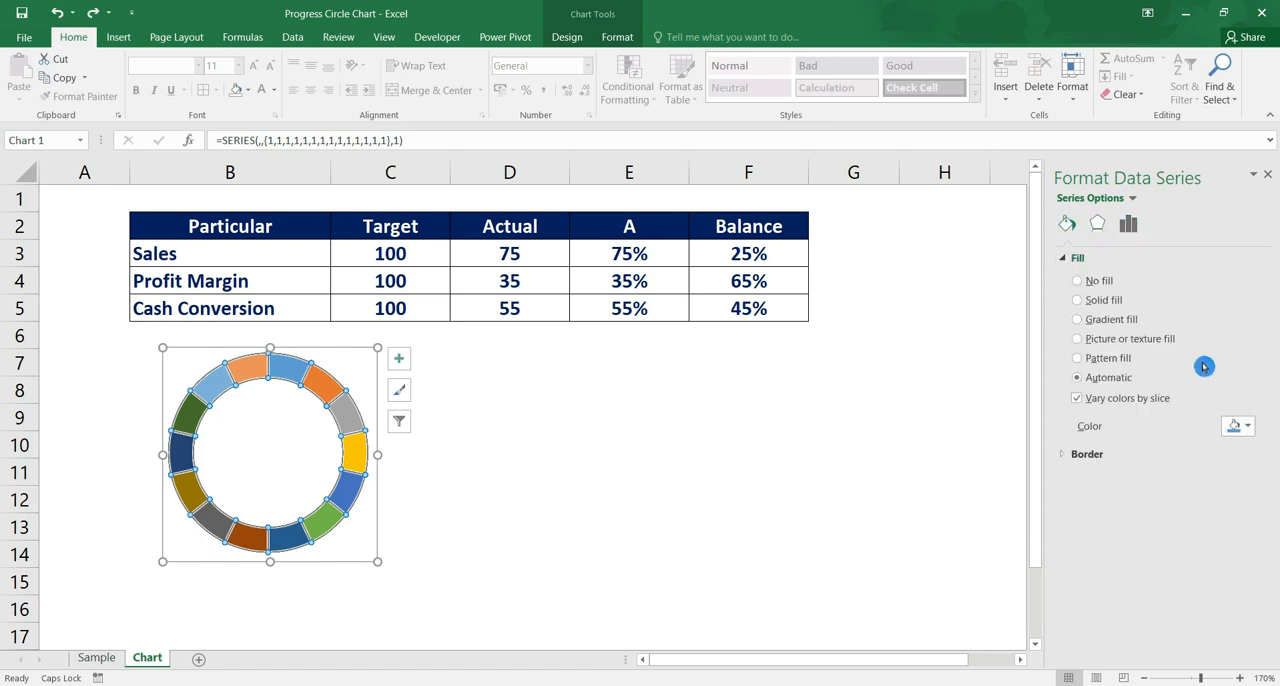
click(1250, 430)
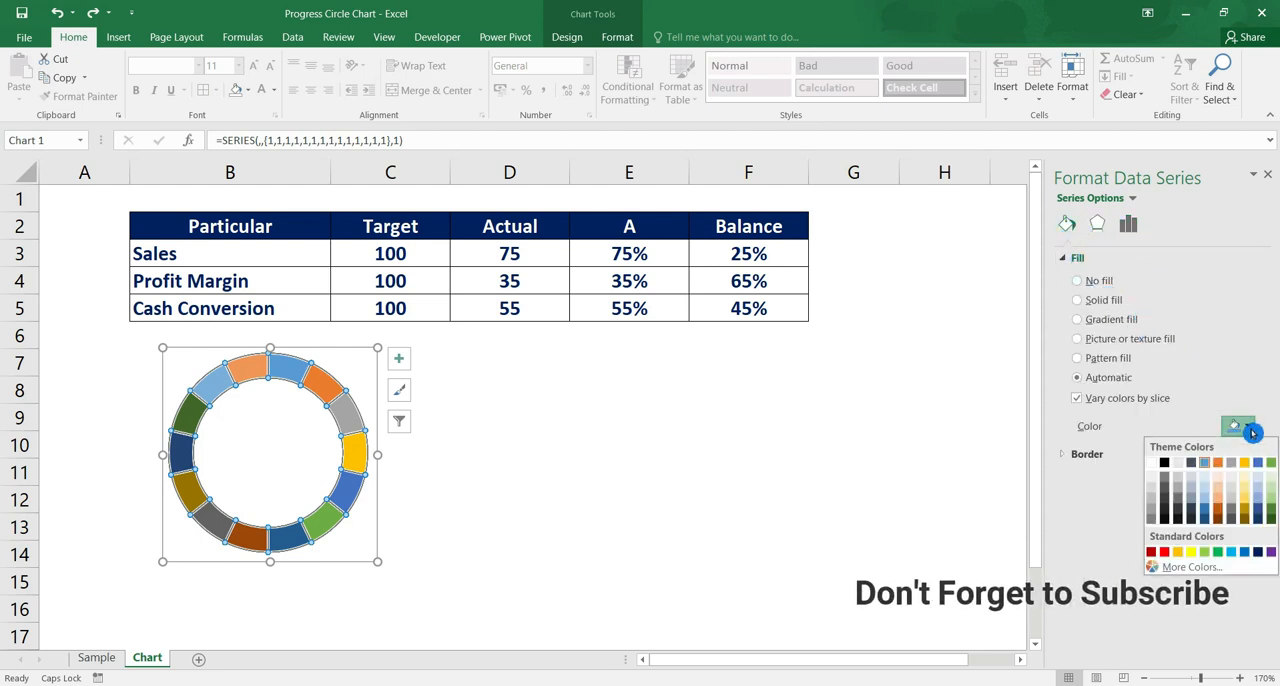
click(1207, 513)
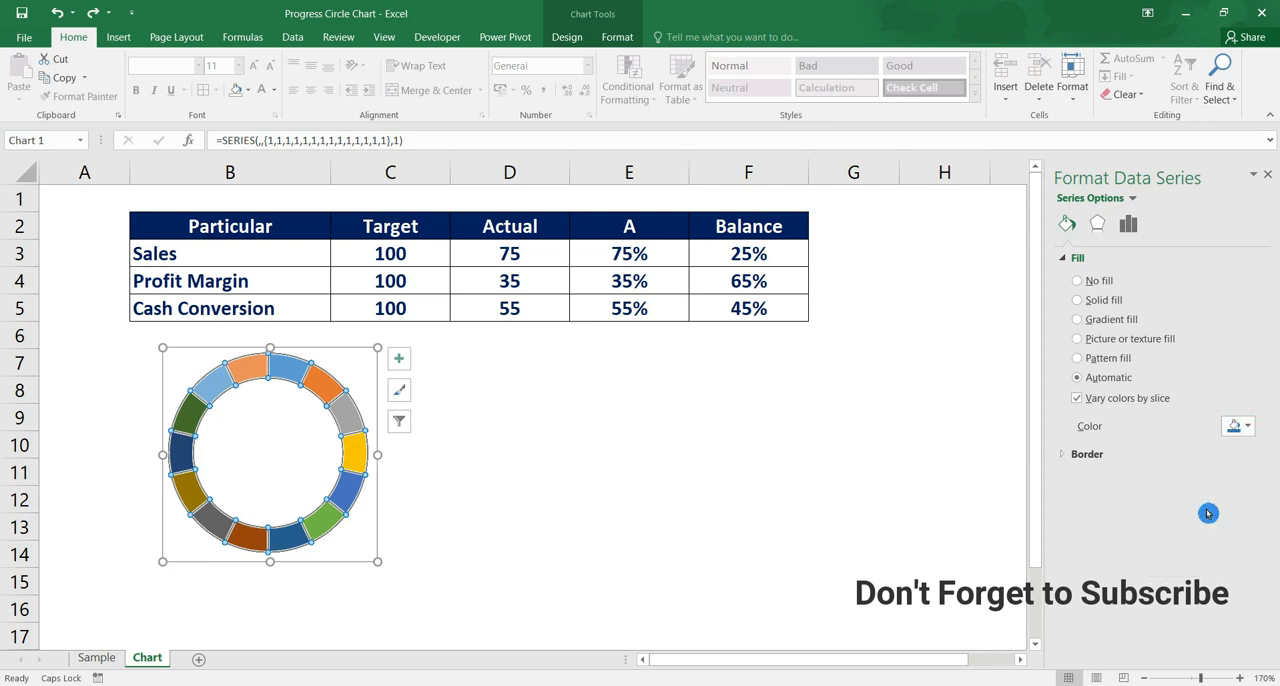
click(409, 417)
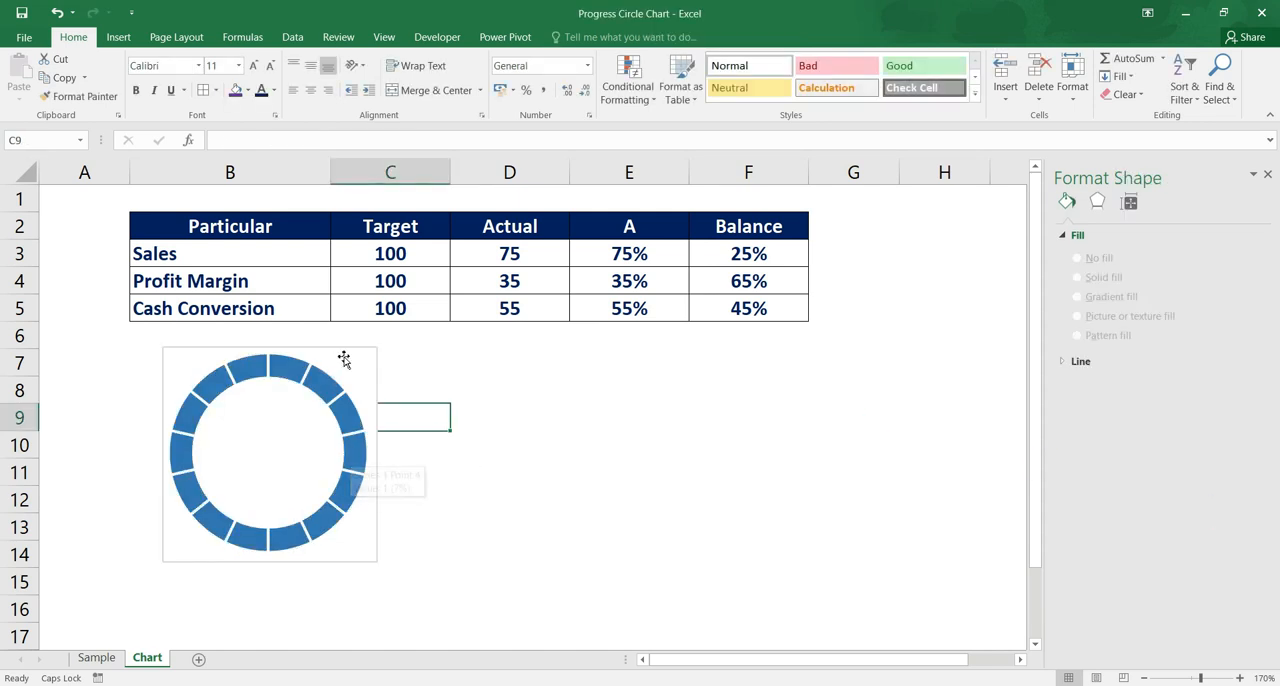
click(347, 356)
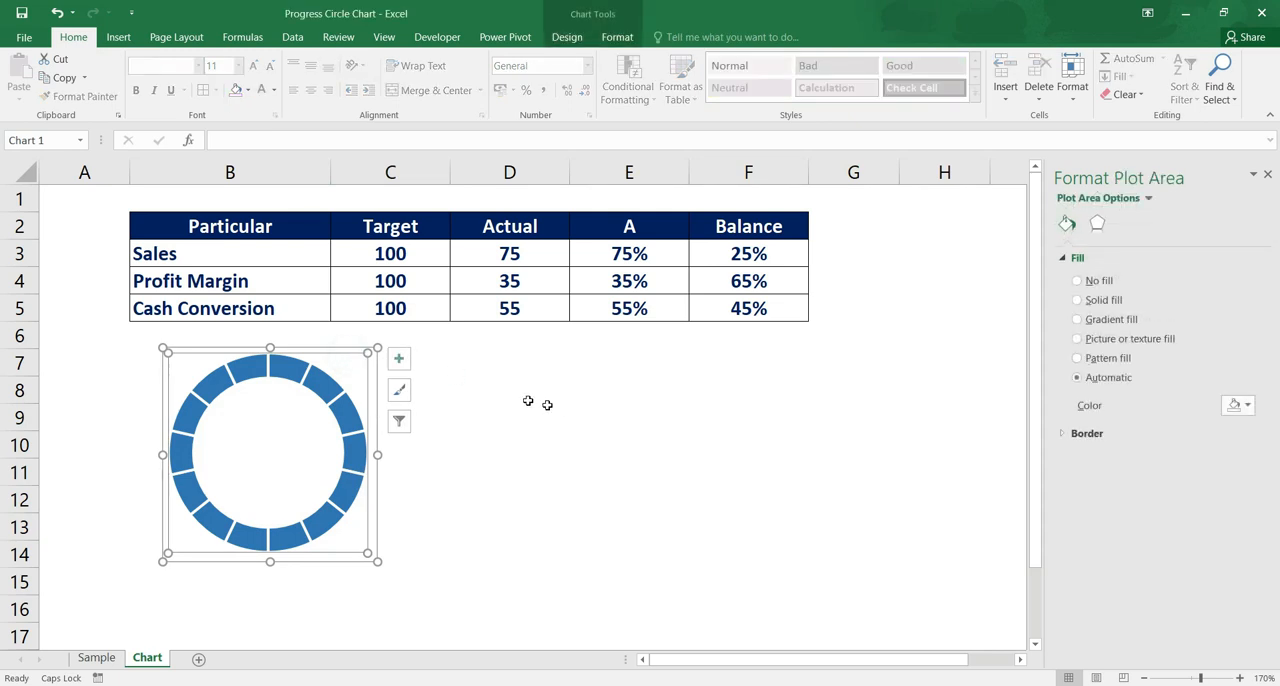
click(837, 405)
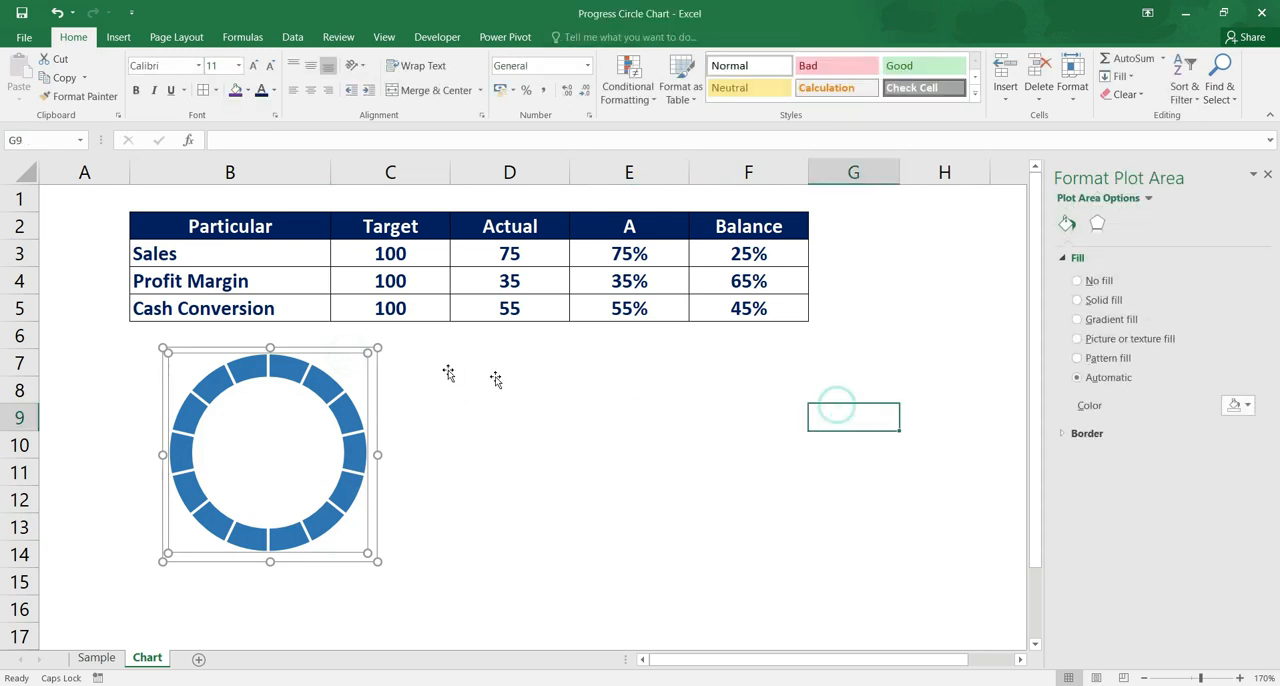
click(345, 347)
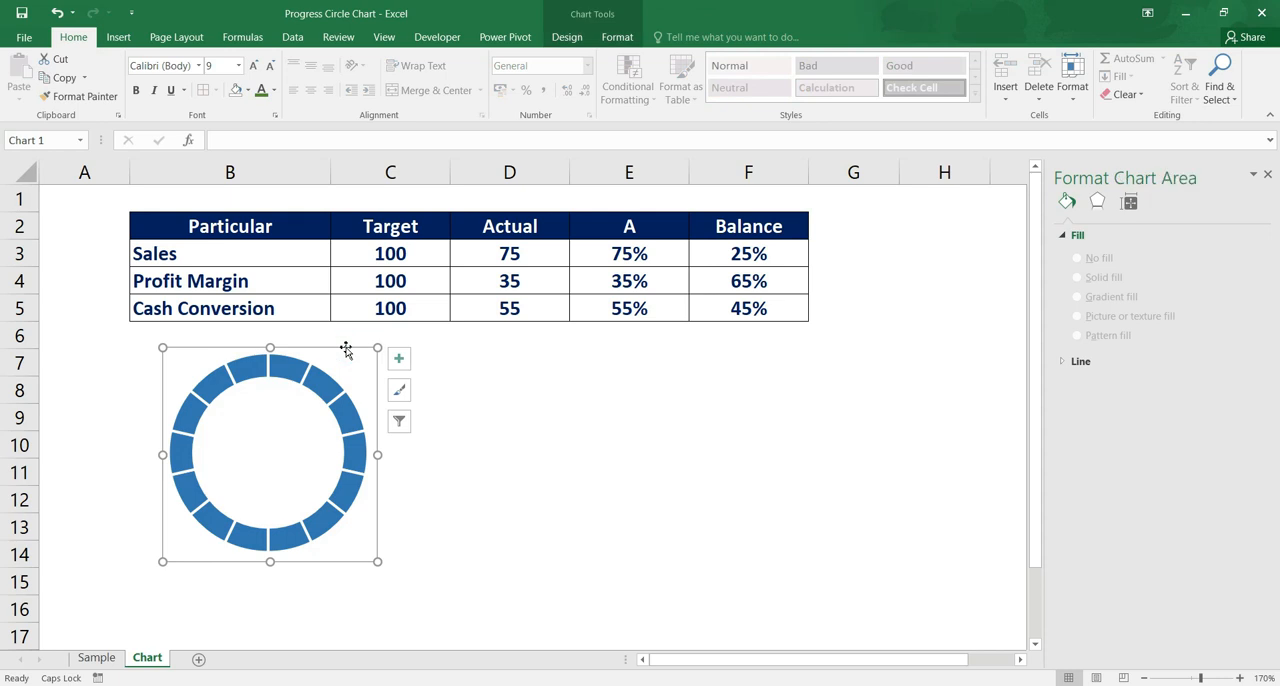
click(335, 407)
click(366, 351)
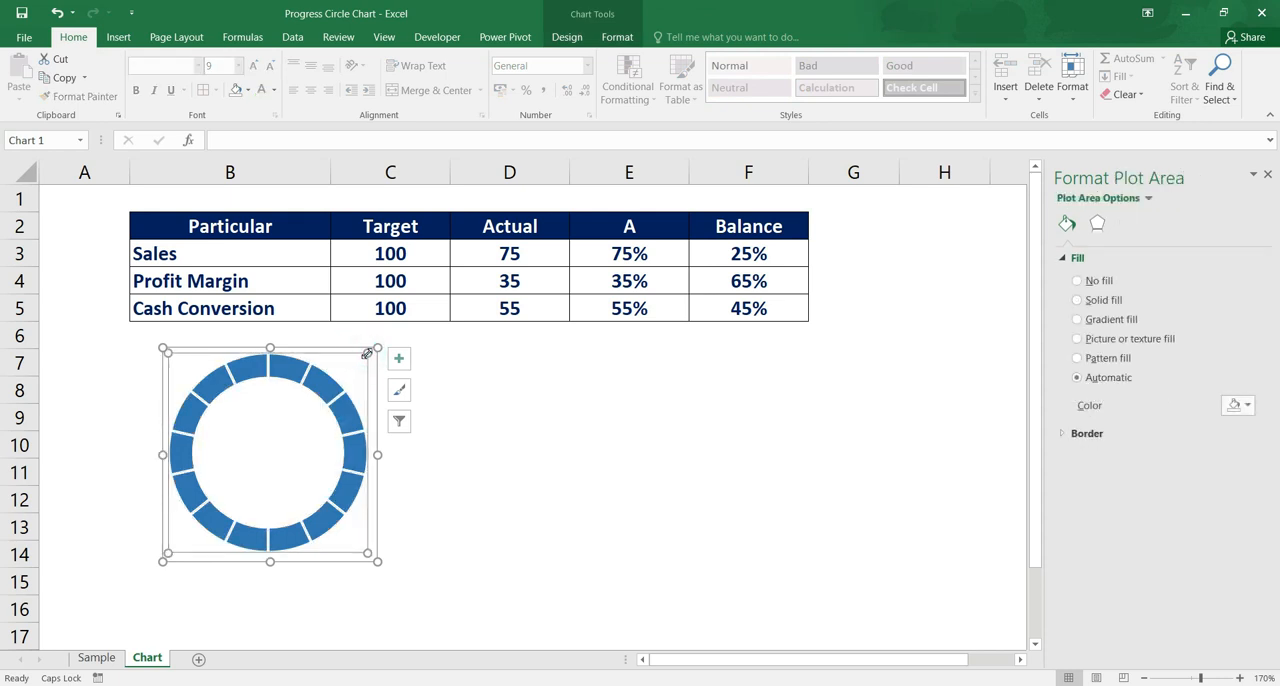
click(359, 353)
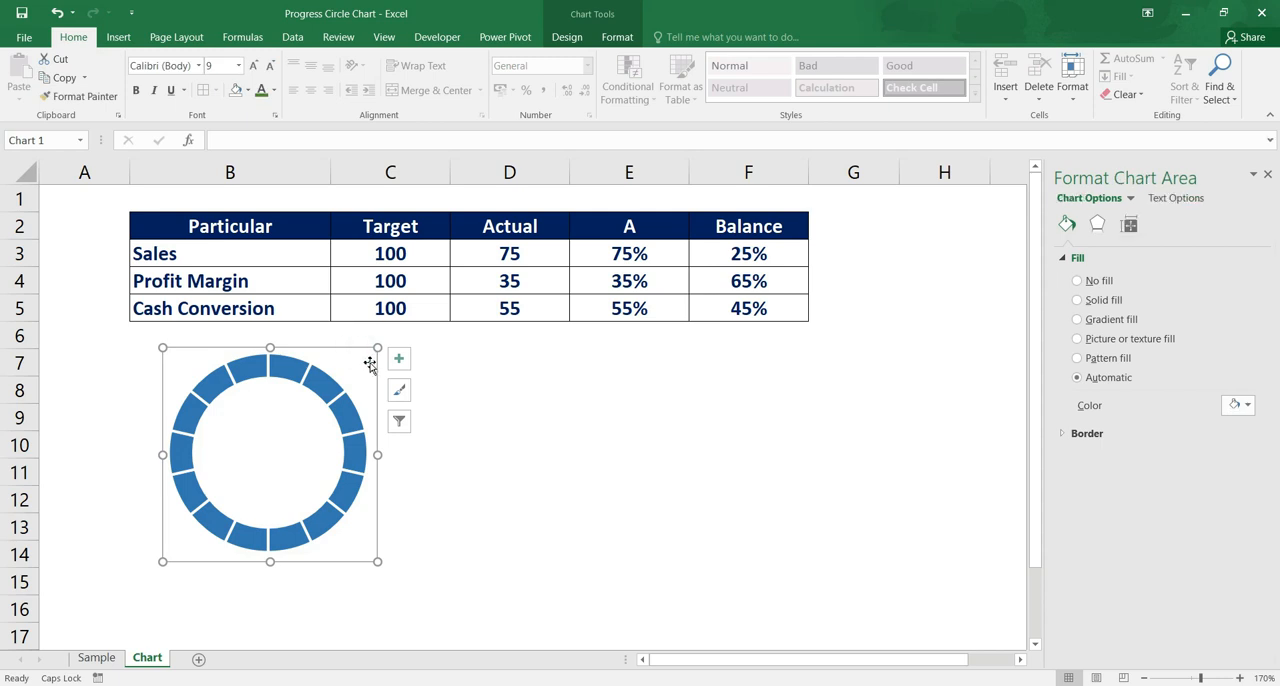
click(443, 532)
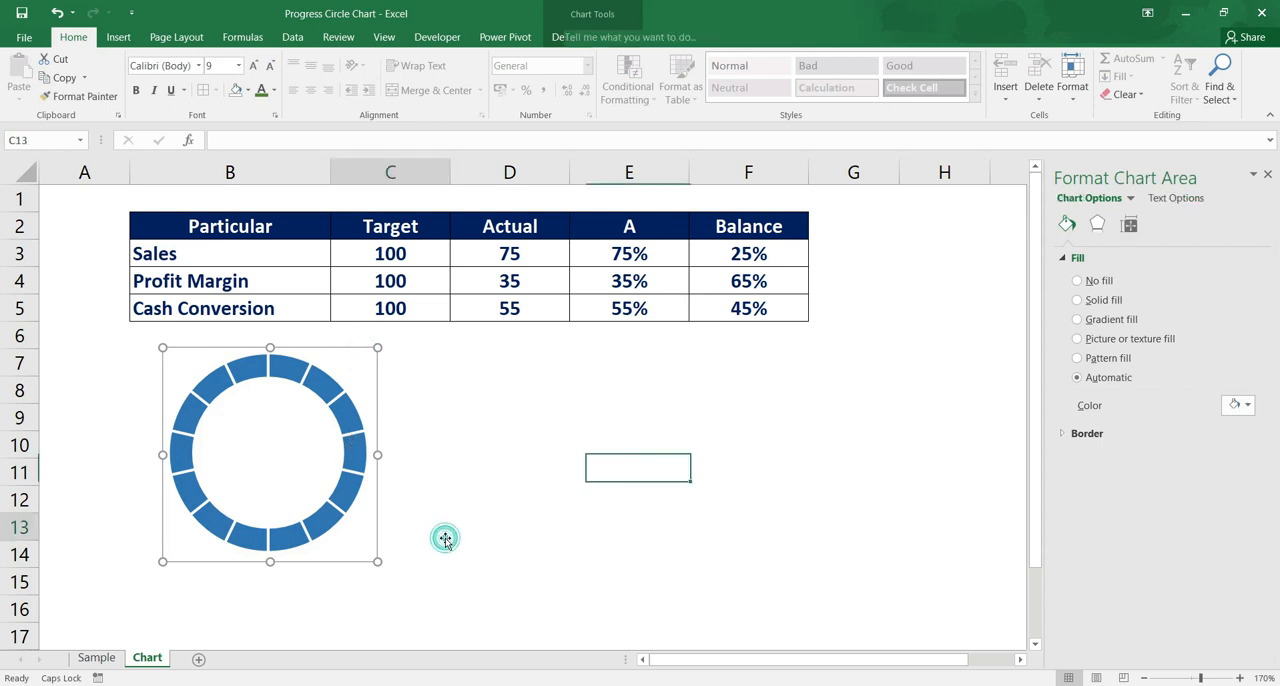
Copy the doughnut chart and paste two duplicates beside it, at cells D7 and F7
click(327, 353)
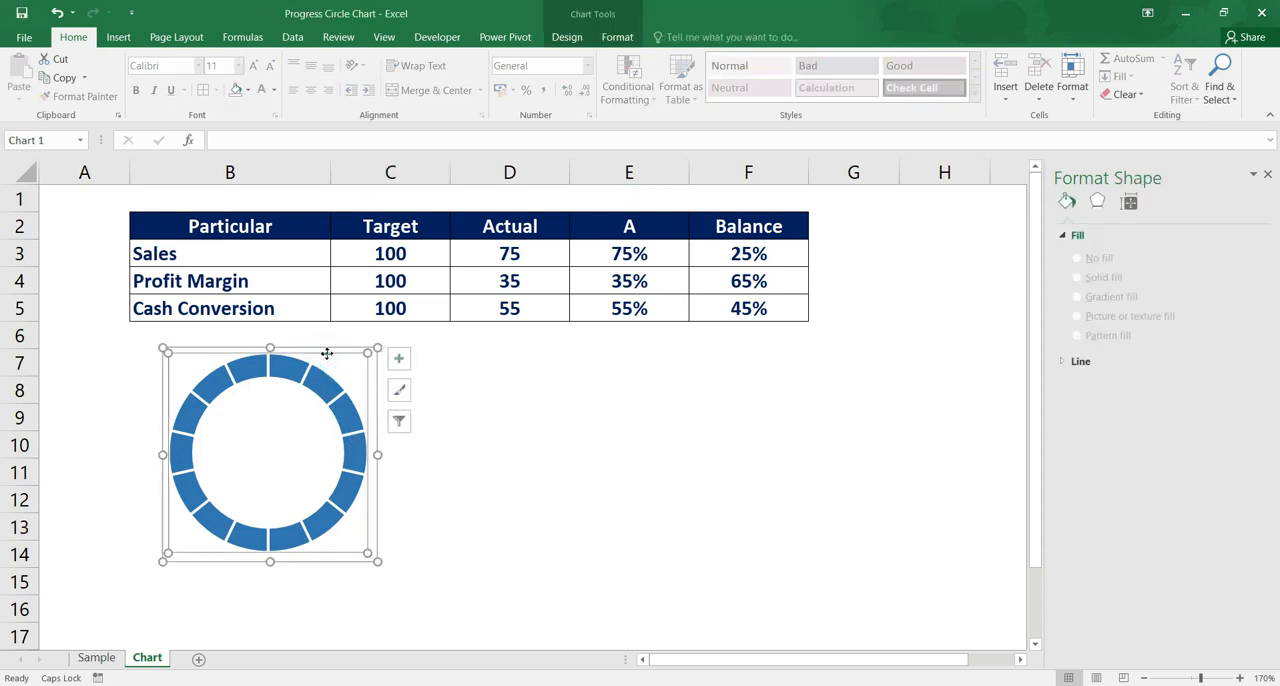
key(ctrl+c)
click(468, 360)
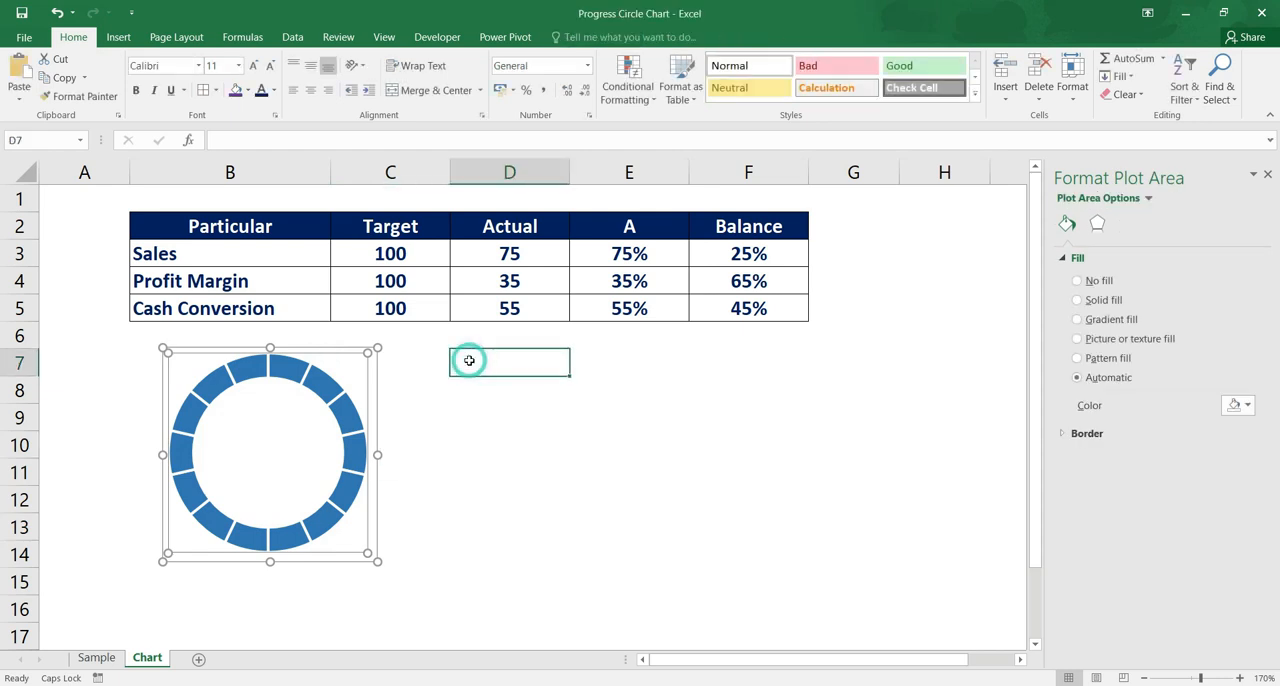
key(ctrl+v)
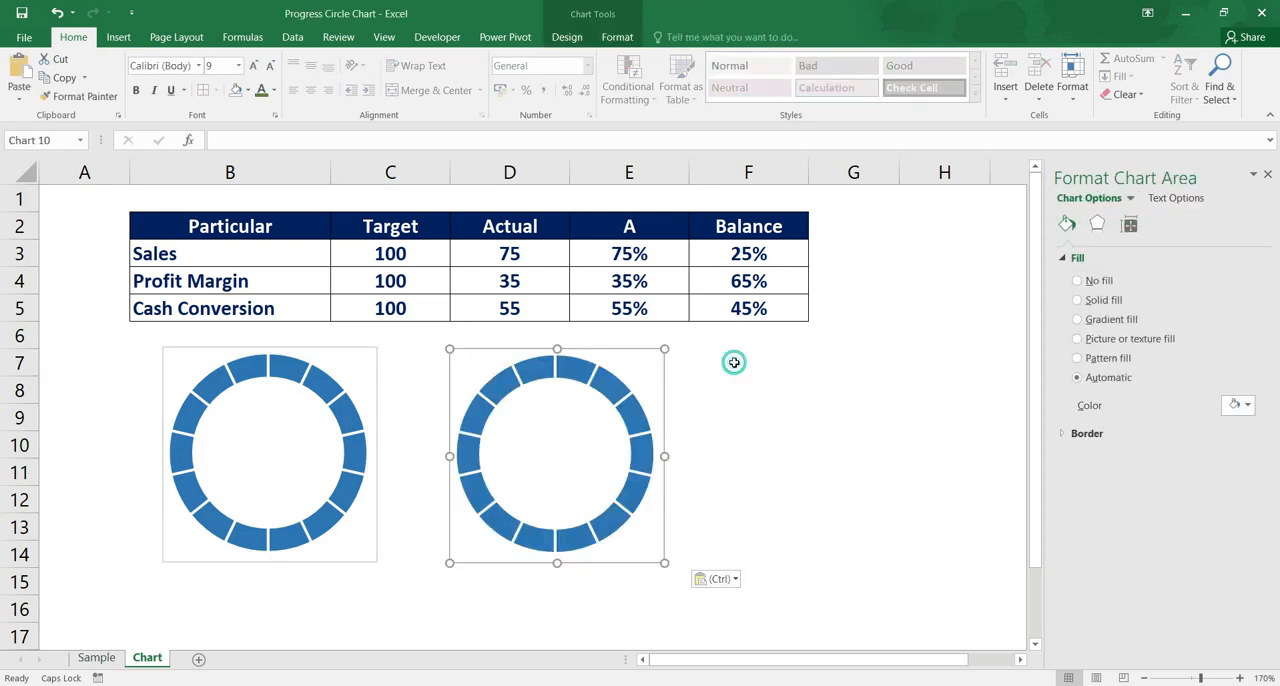
click(734, 363)
click(734, 364)
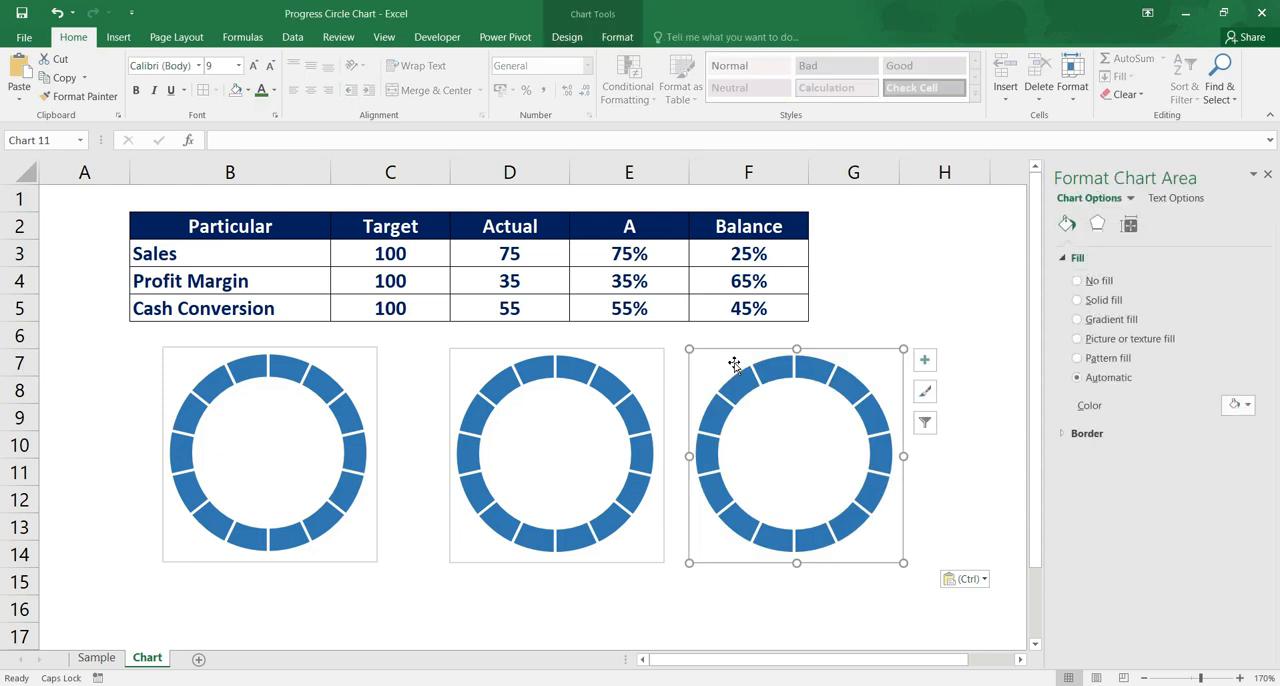
click(613, 359)
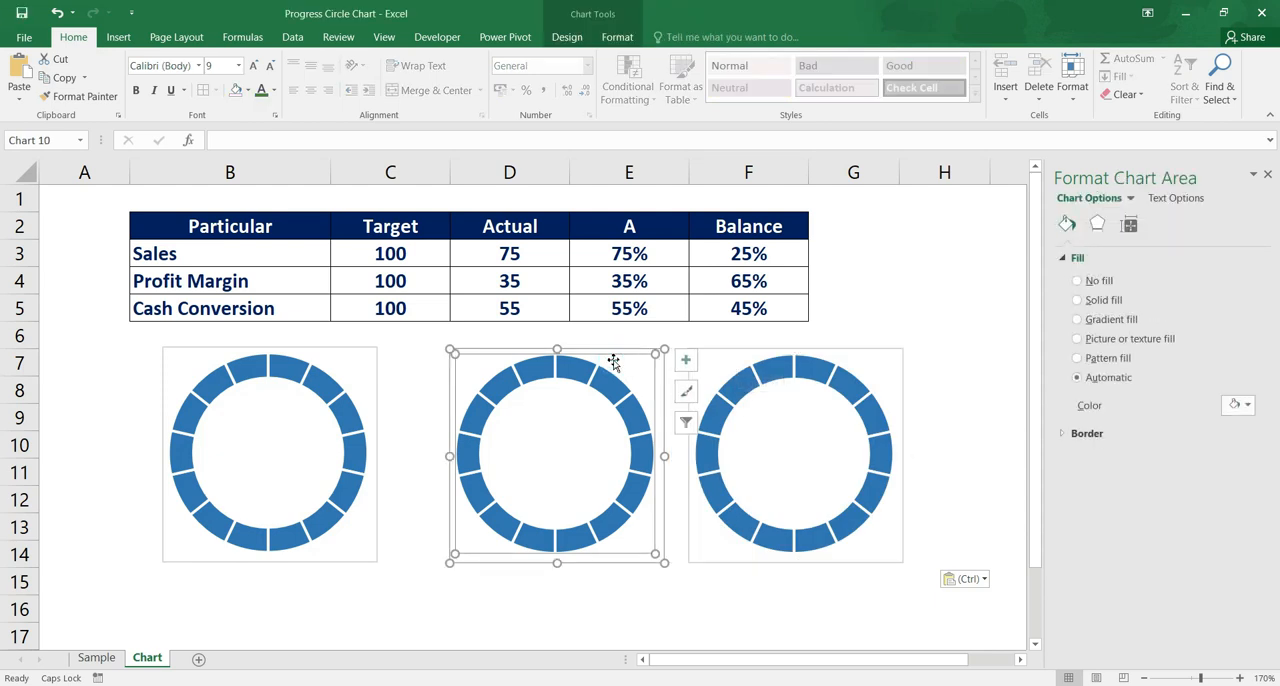
click(613, 359)
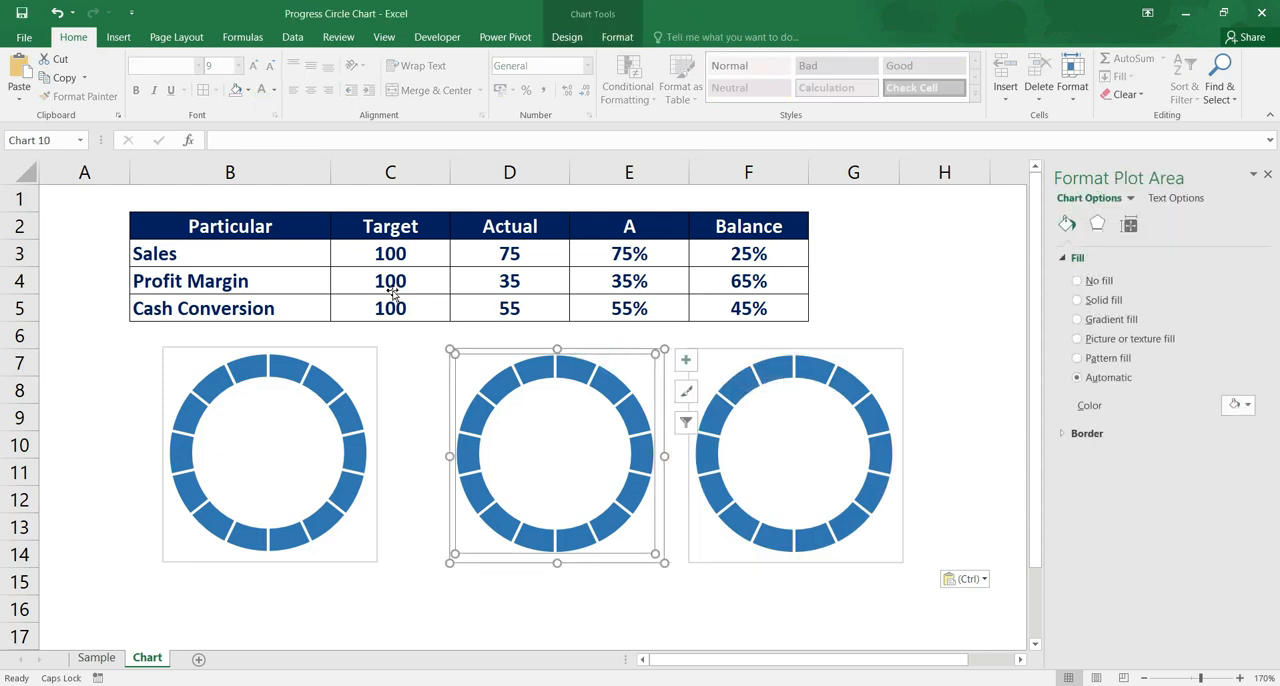
click(260, 282)
click(271, 310)
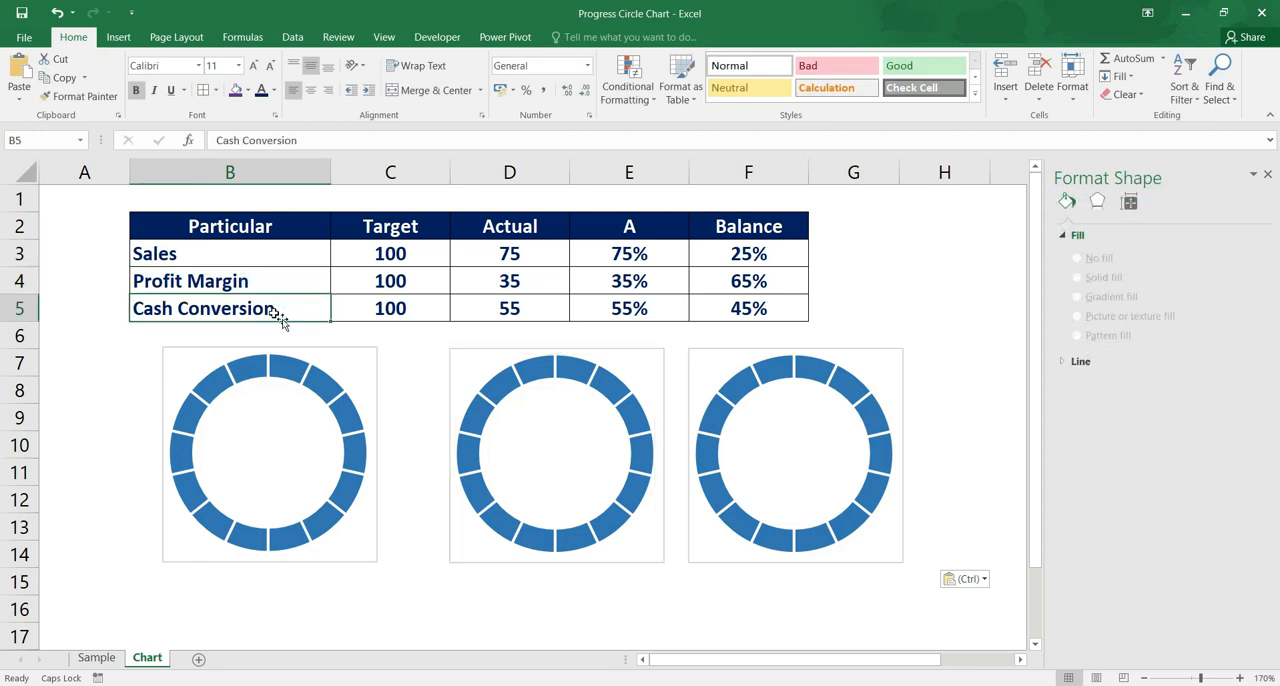
Add a new data series to the first doughnut chart, taking its name from the Sales cell B3
click(336, 406)
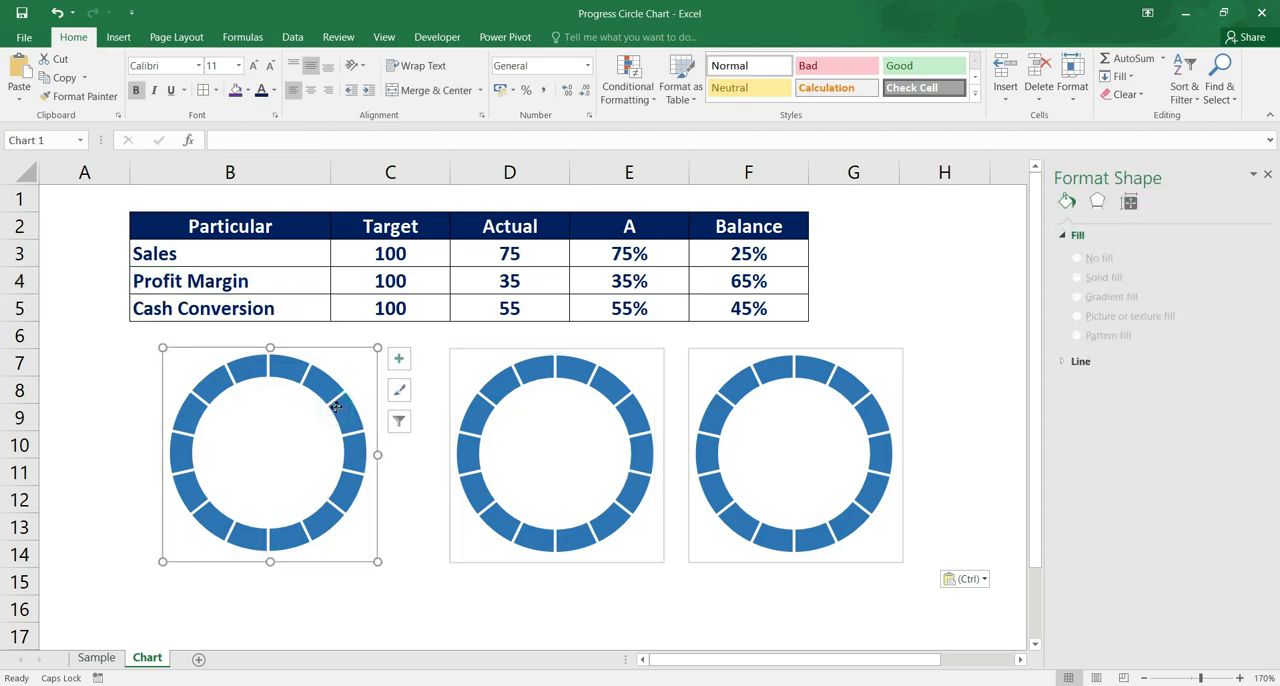
click(333, 408)
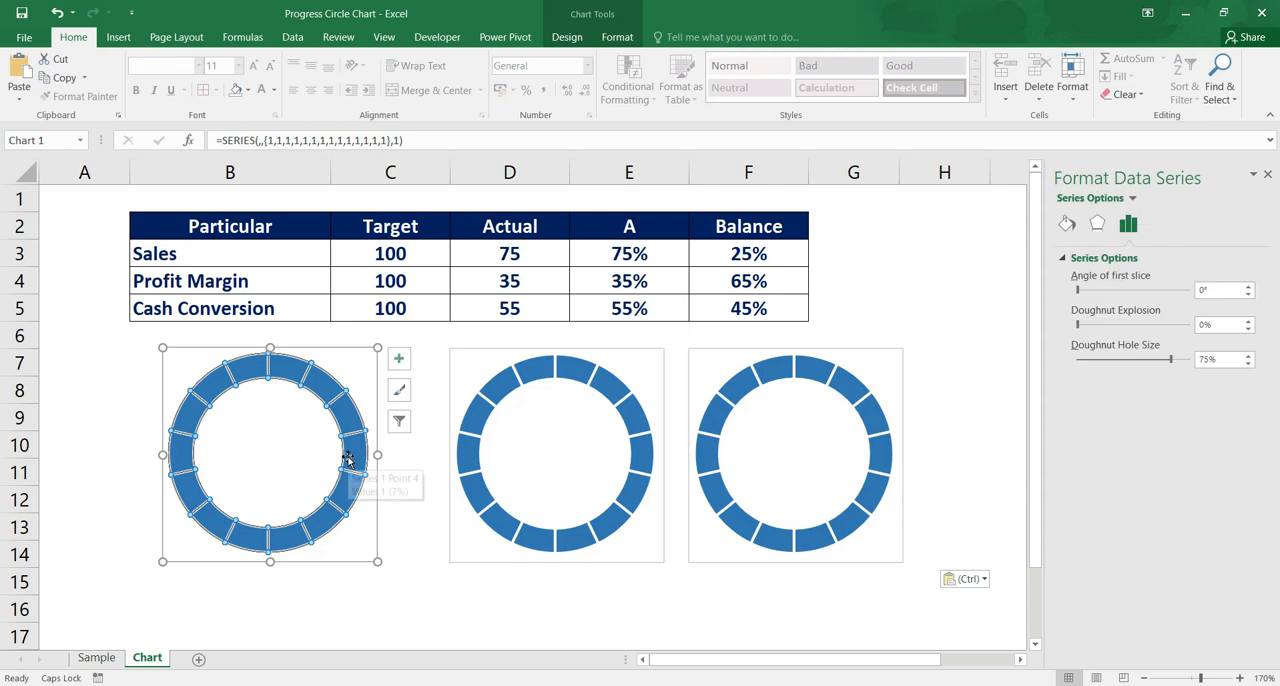
right_click(347, 458)
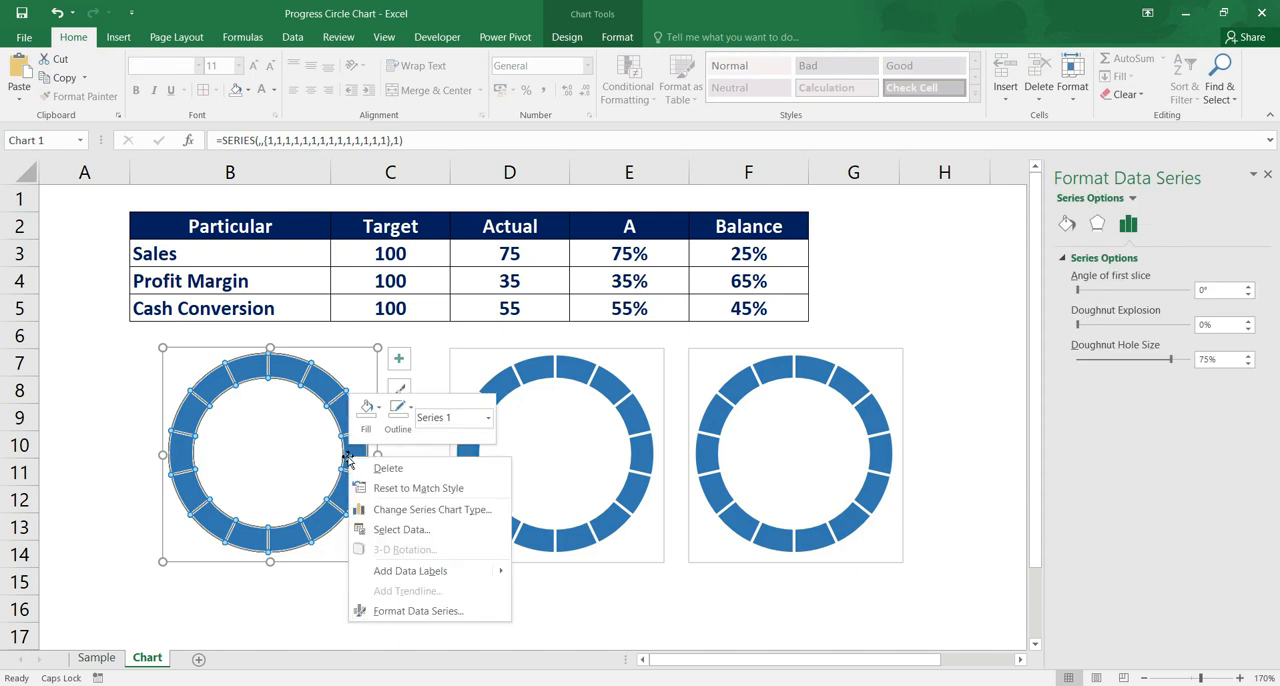
click(434, 530)
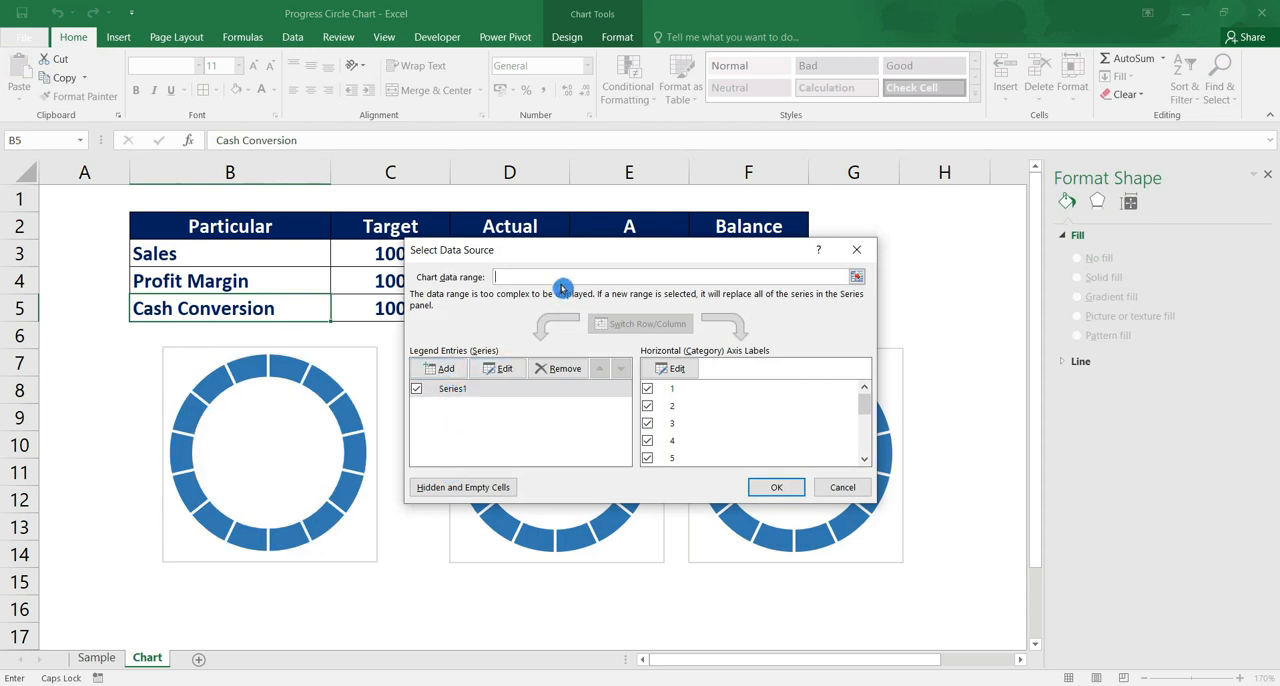
drag(551, 259, 575, 313)
click(468, 428)
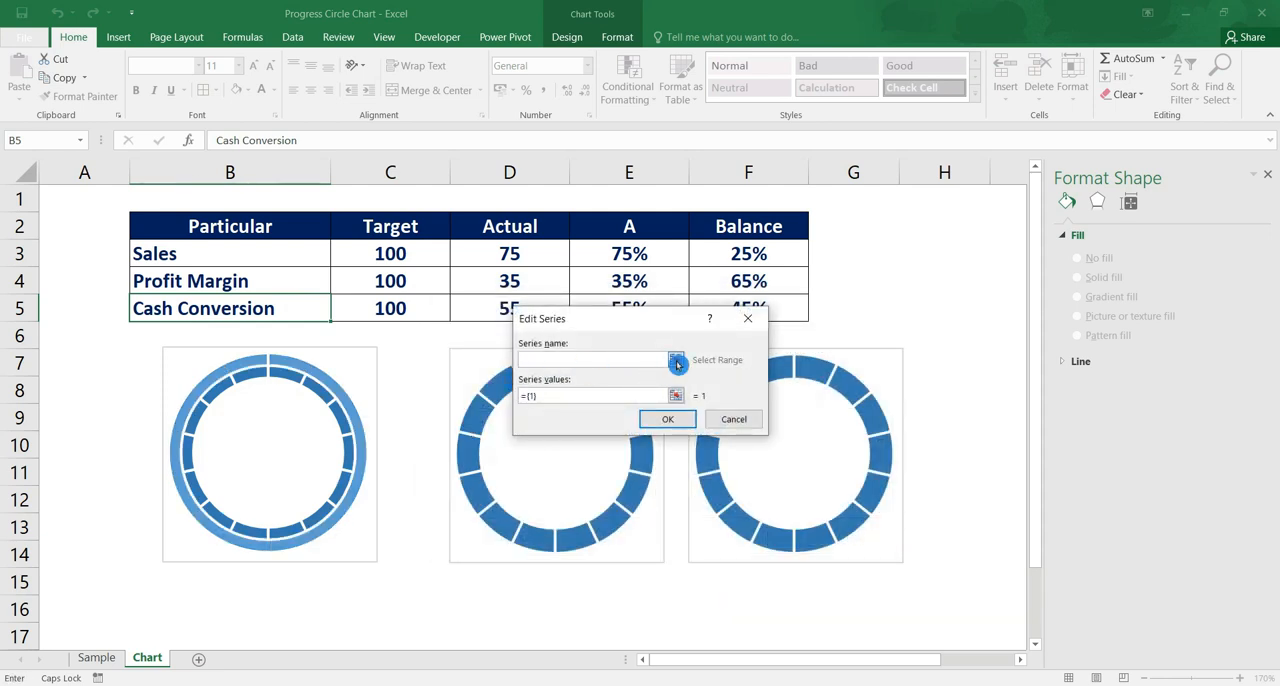
click(677, 362)
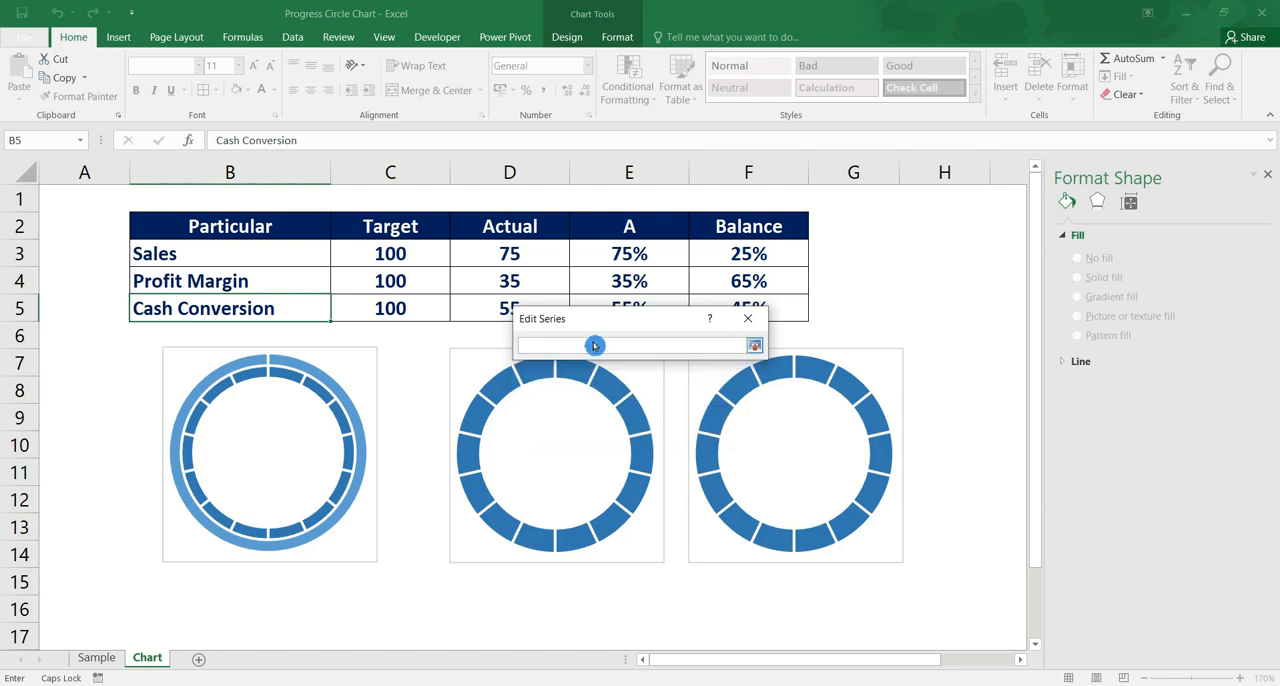
click(212, 253)
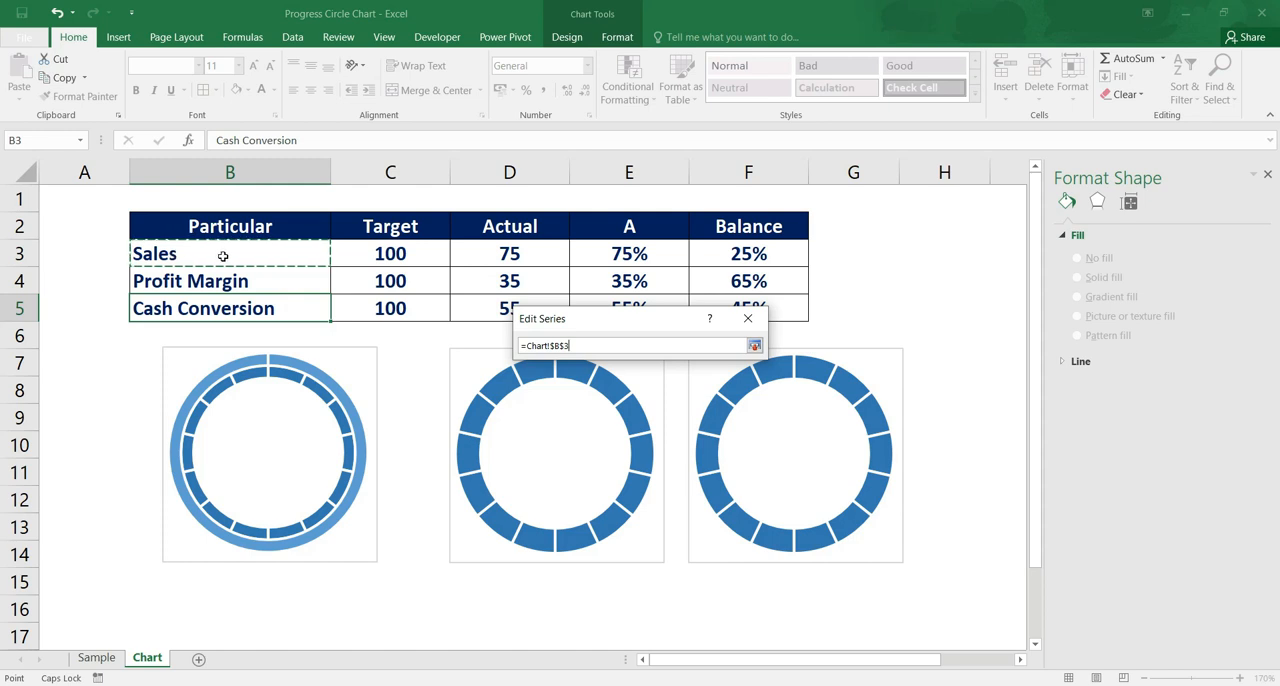
click(755, 347)
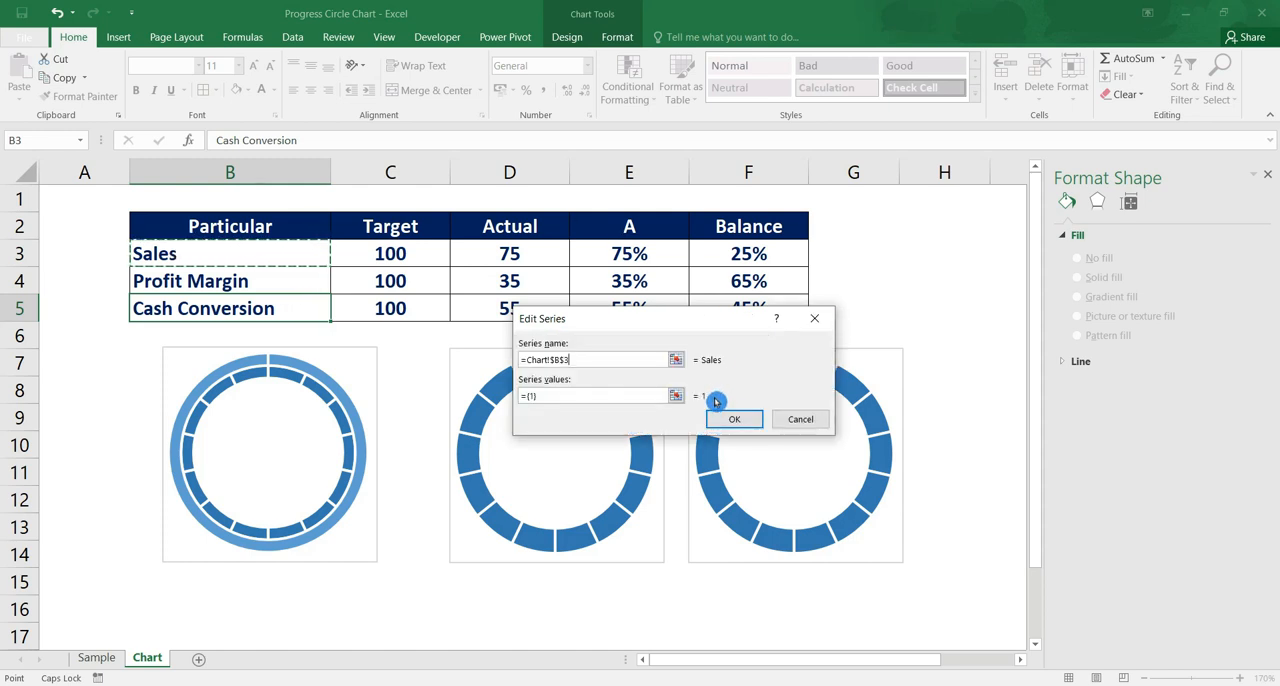
Set the Sales series' values to the range E3:F3 and apply the updated chart data source
click(677, 397)
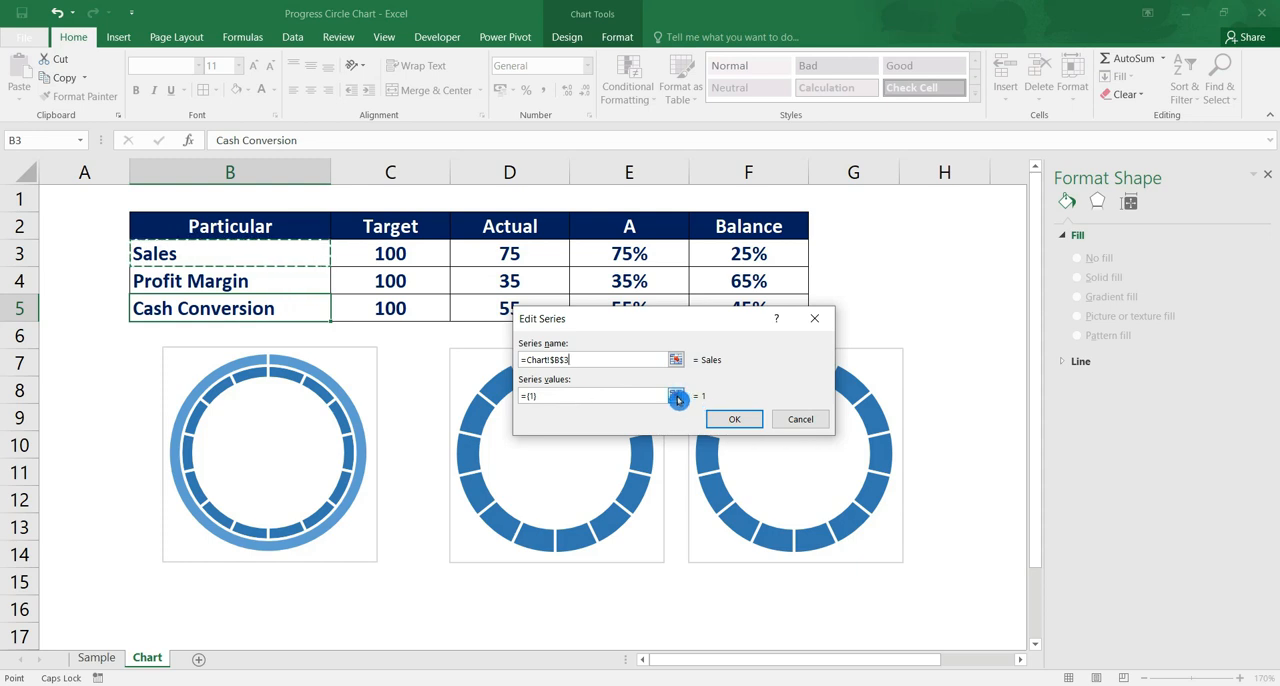
click(677, 397)
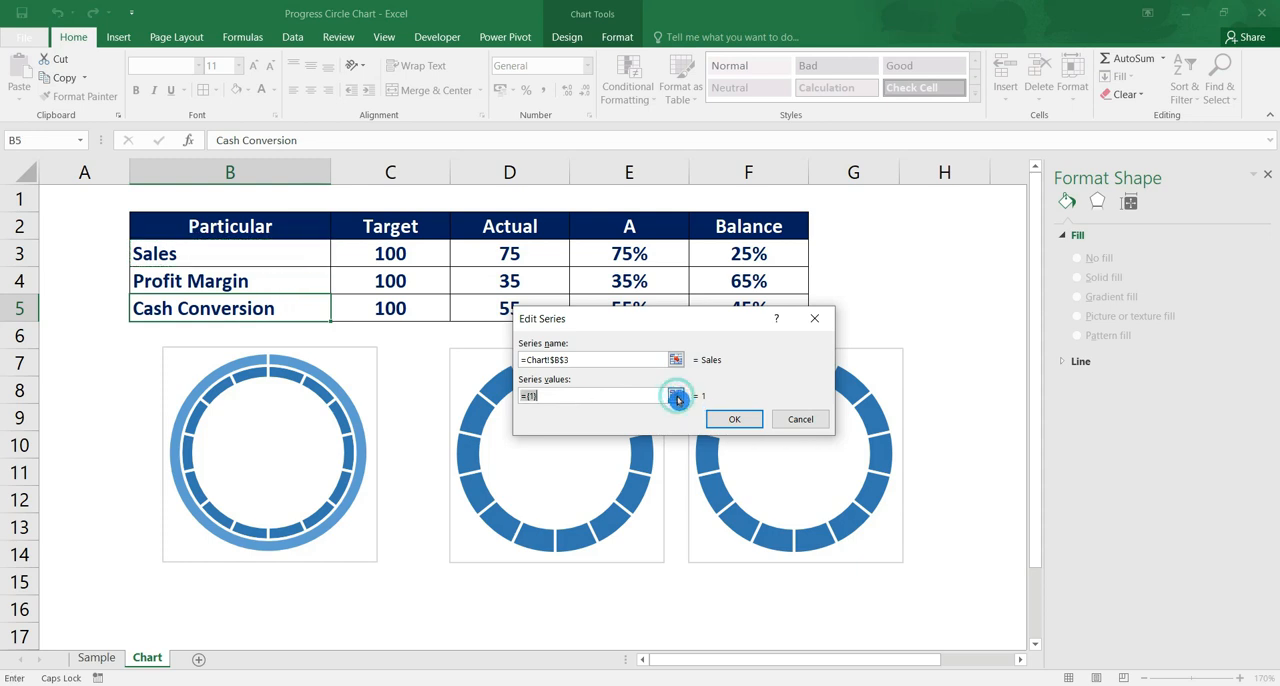
drag(629, 254, 727, 254)
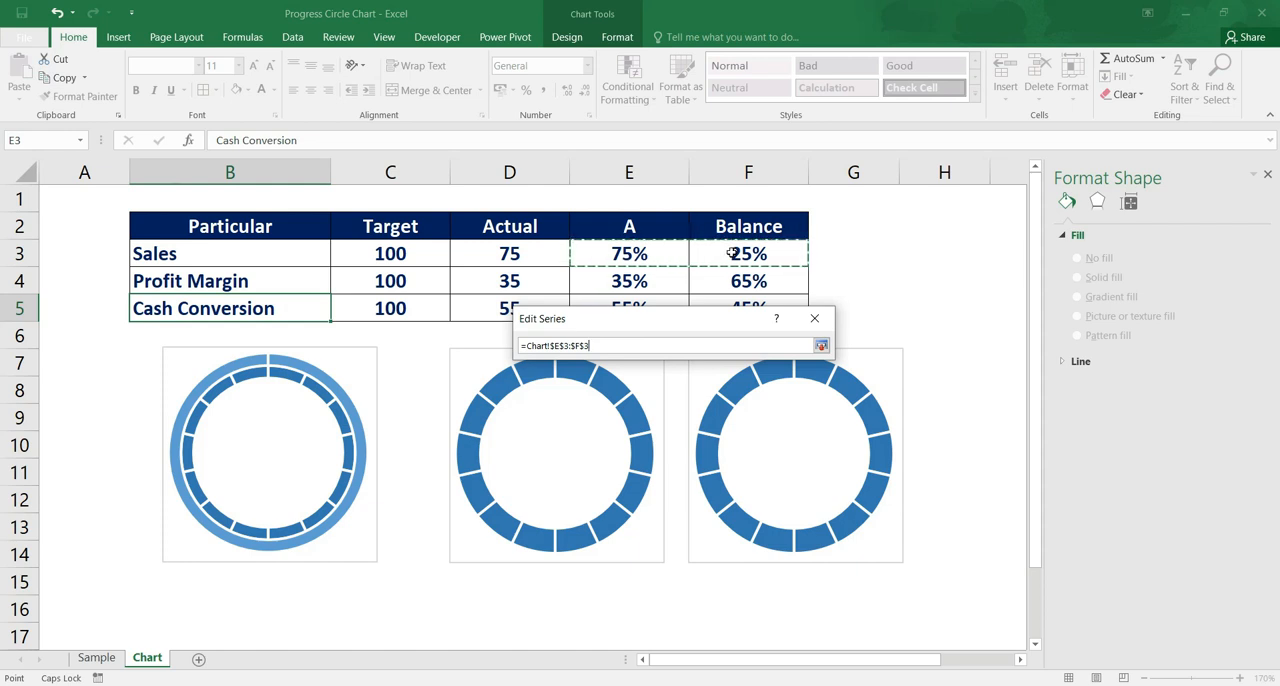
click(822, 346)
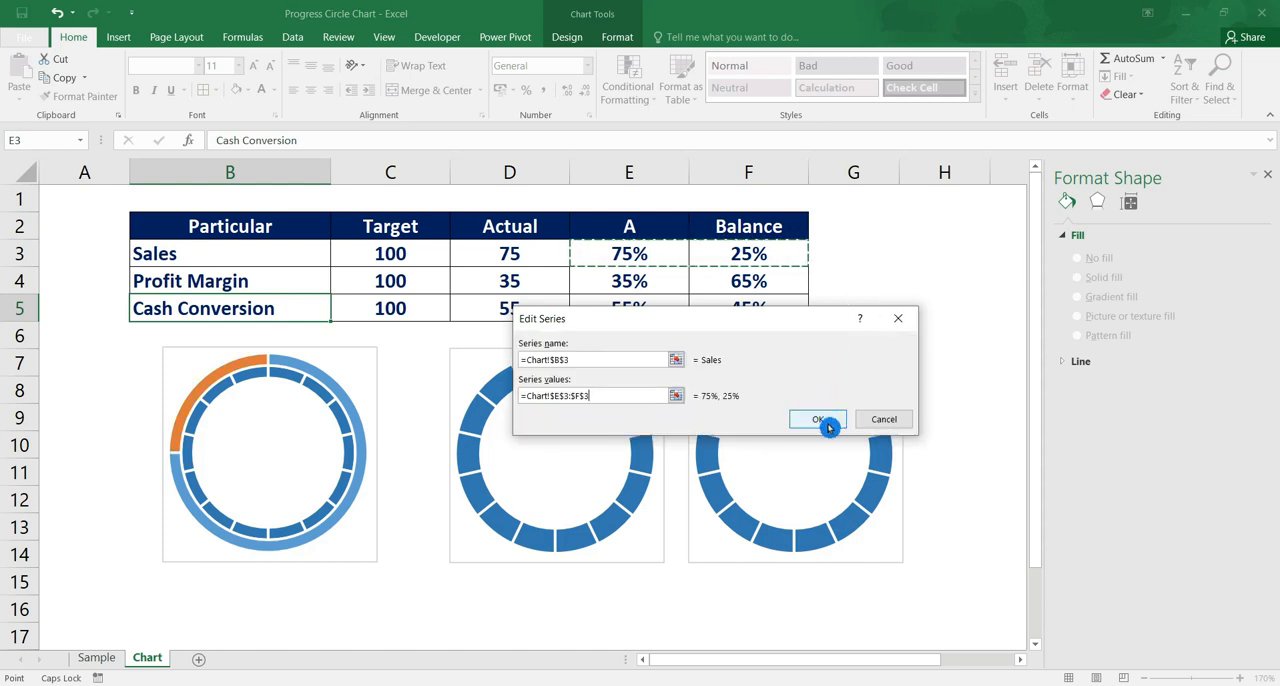
click(818, 419)
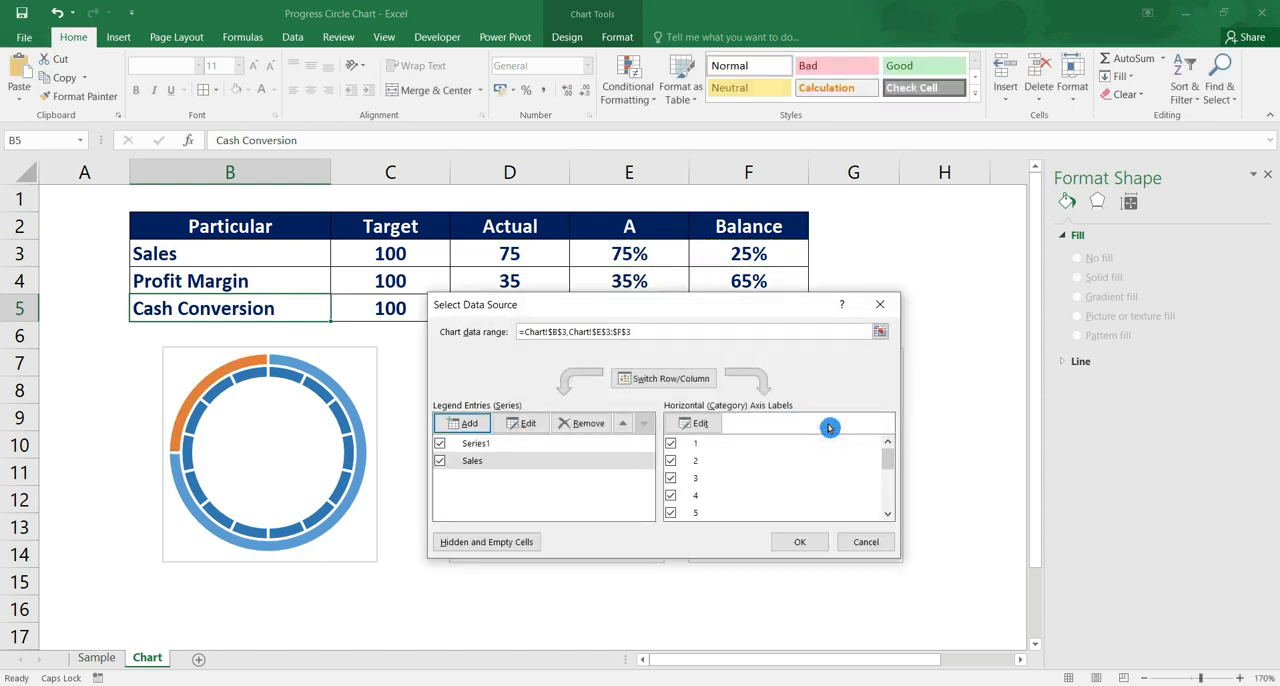
click(799, 547)
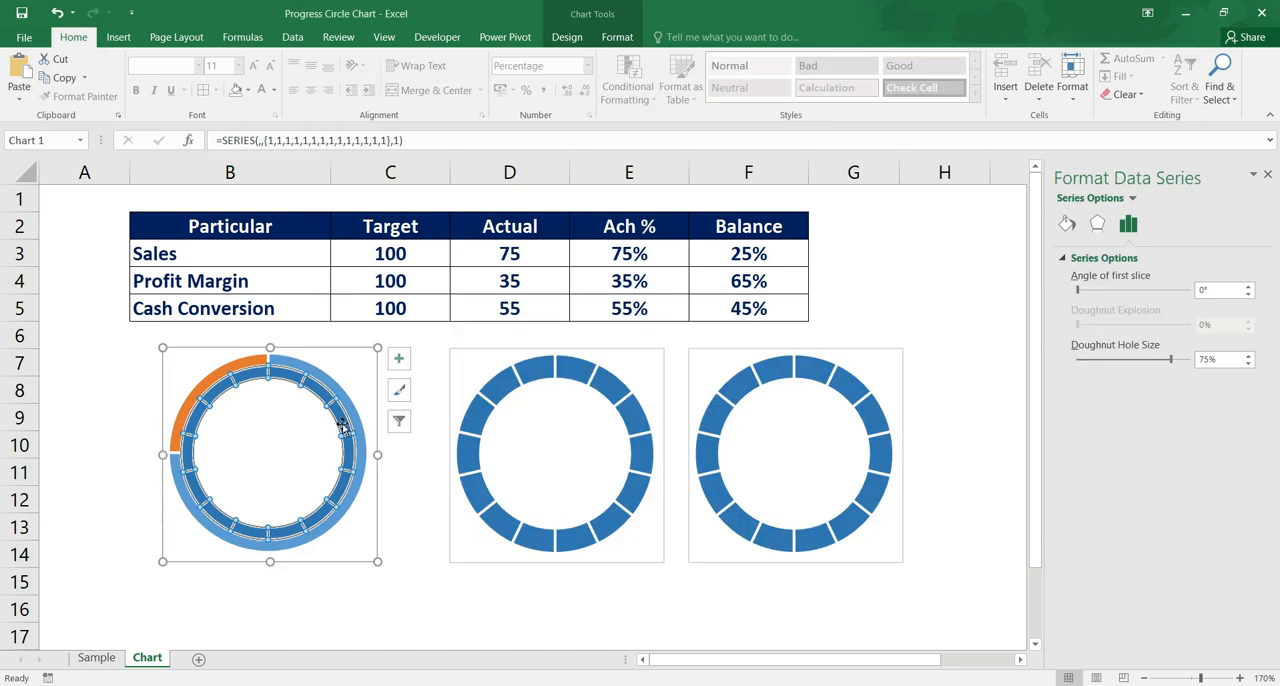
Move the Sales series of the first doughnut chart onto the secondary axis, keeping both series as Doughnut type
right_click(343, 426)
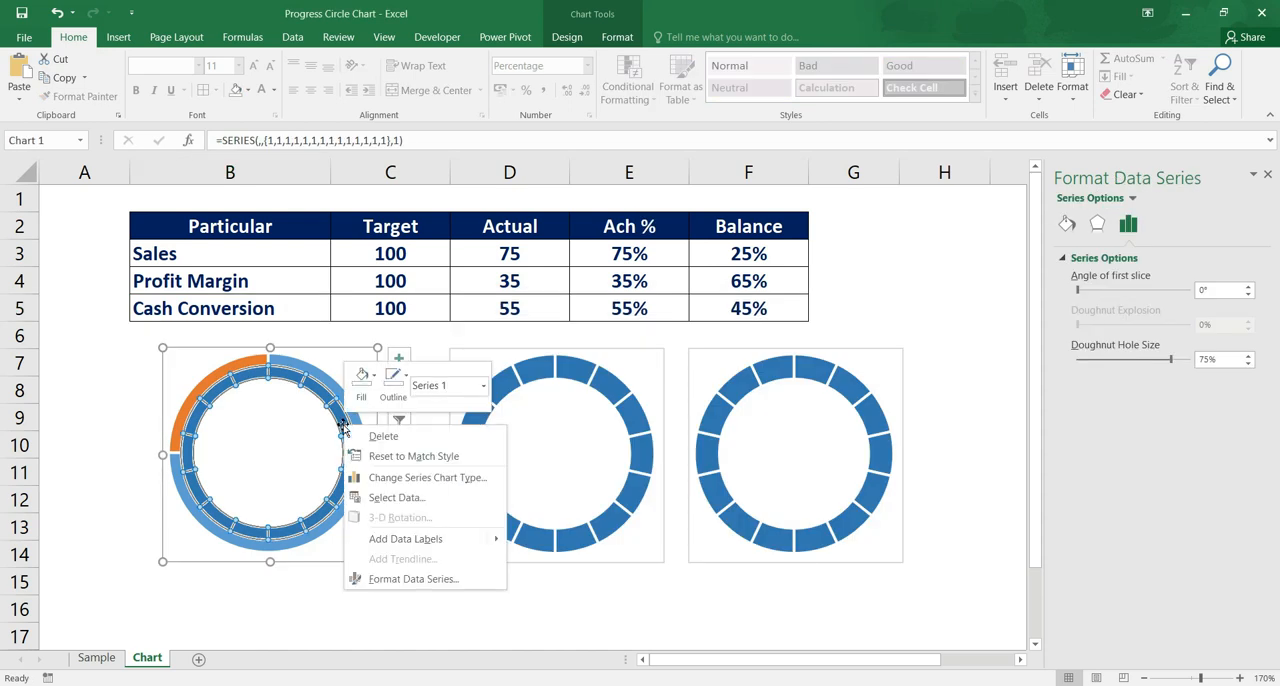
click(489, 487)
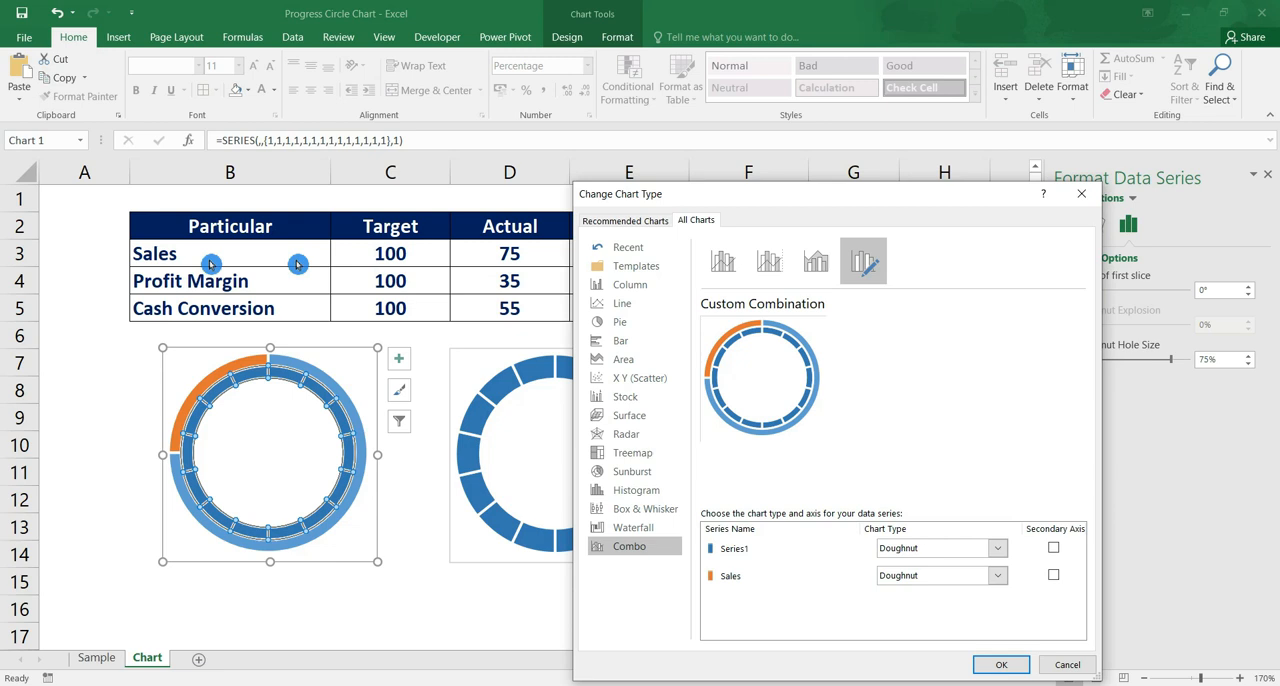
click(1056, 579)
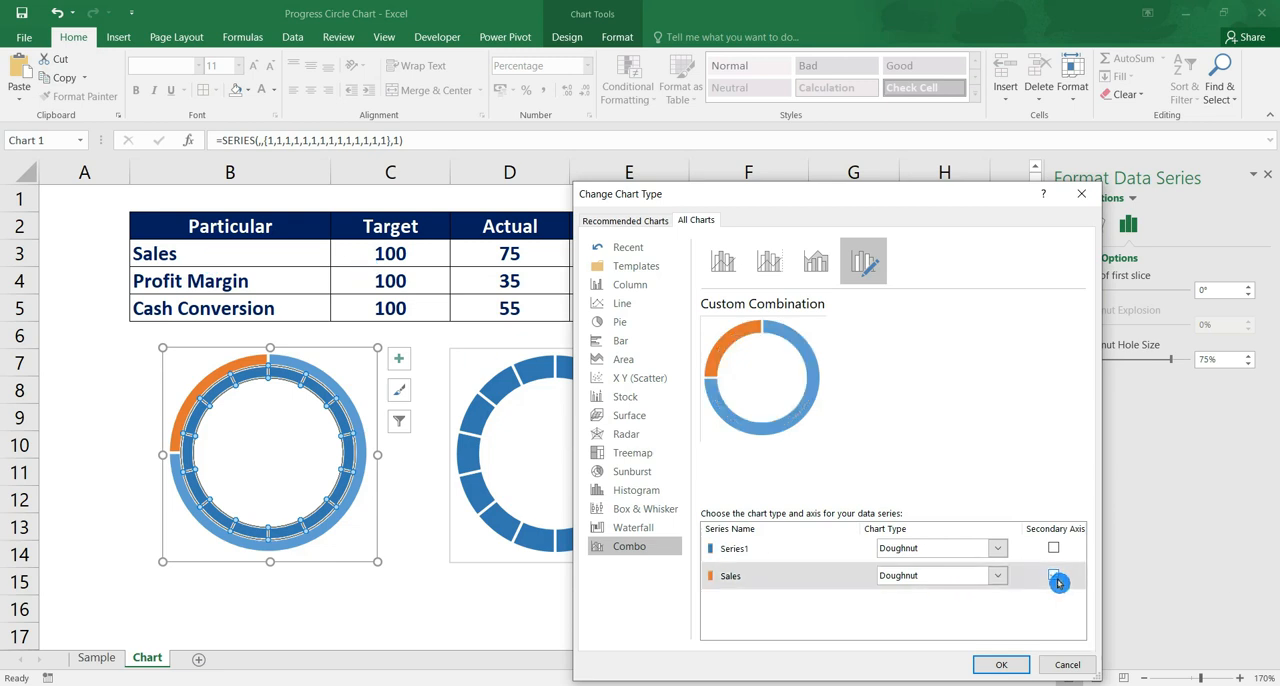
click(1003, 666)
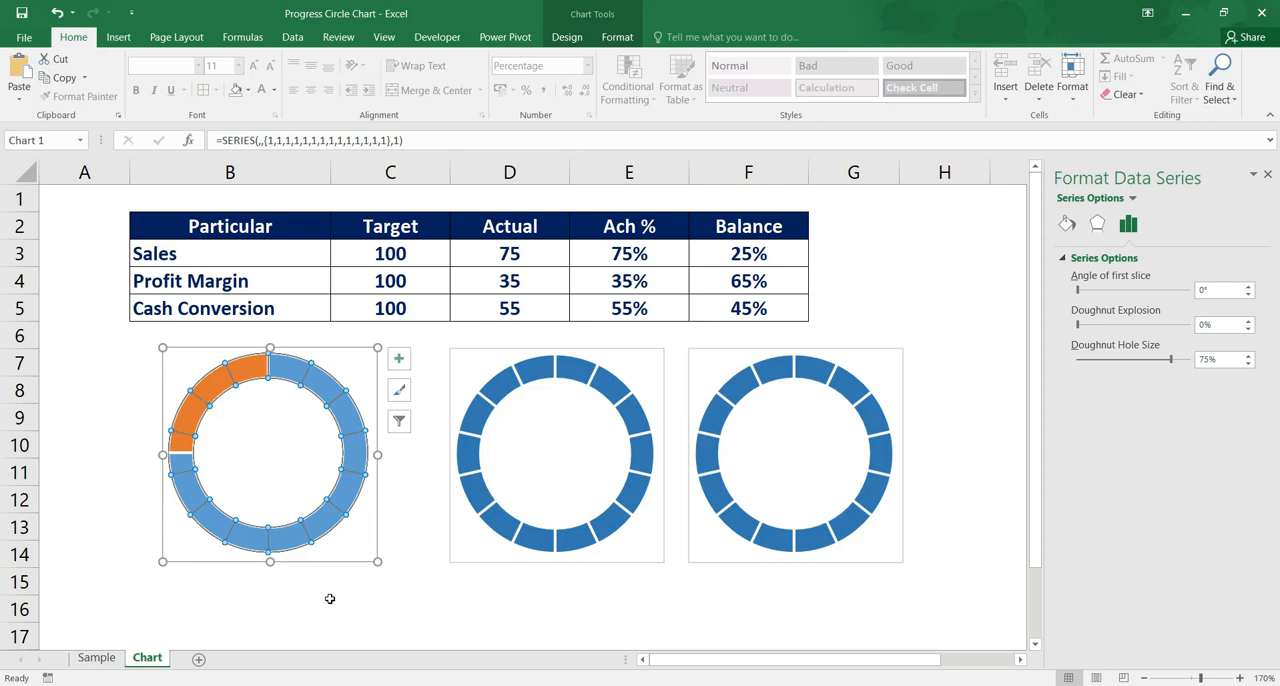
click(330, 598)
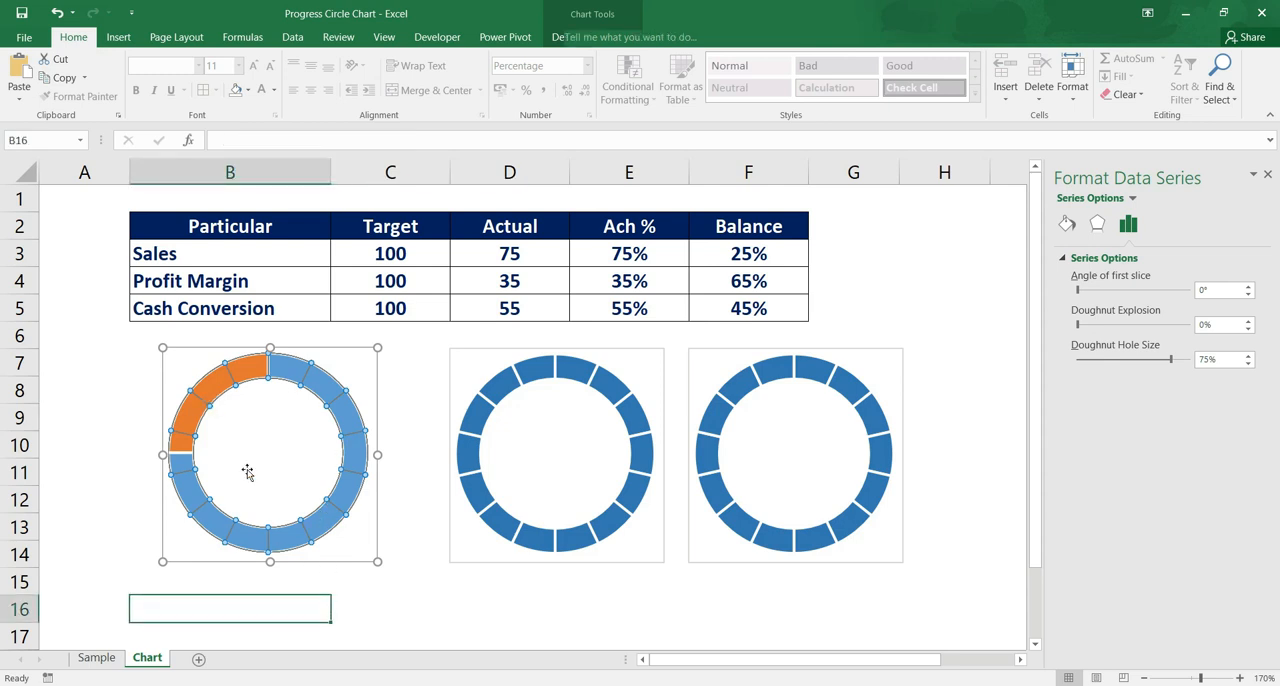
Remove the fill from the achieved-percentage slice of the Sales series in the first doughnut chart
click(233, 372)
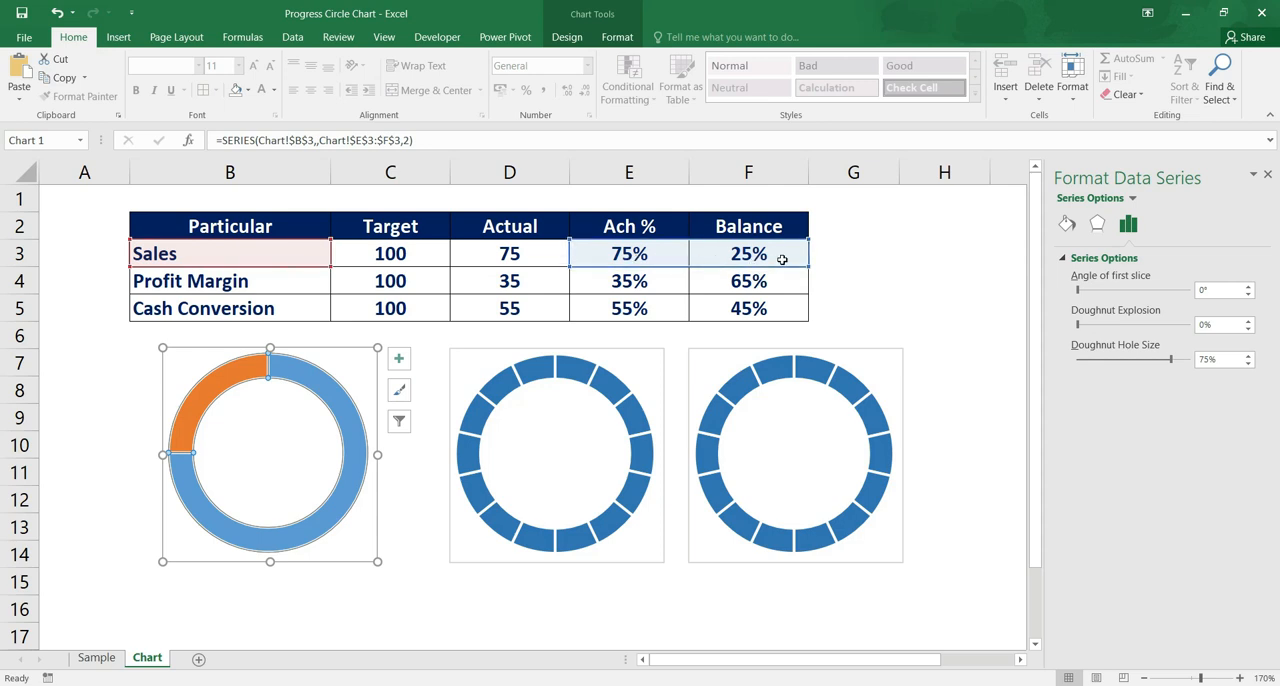
click(327, 514)
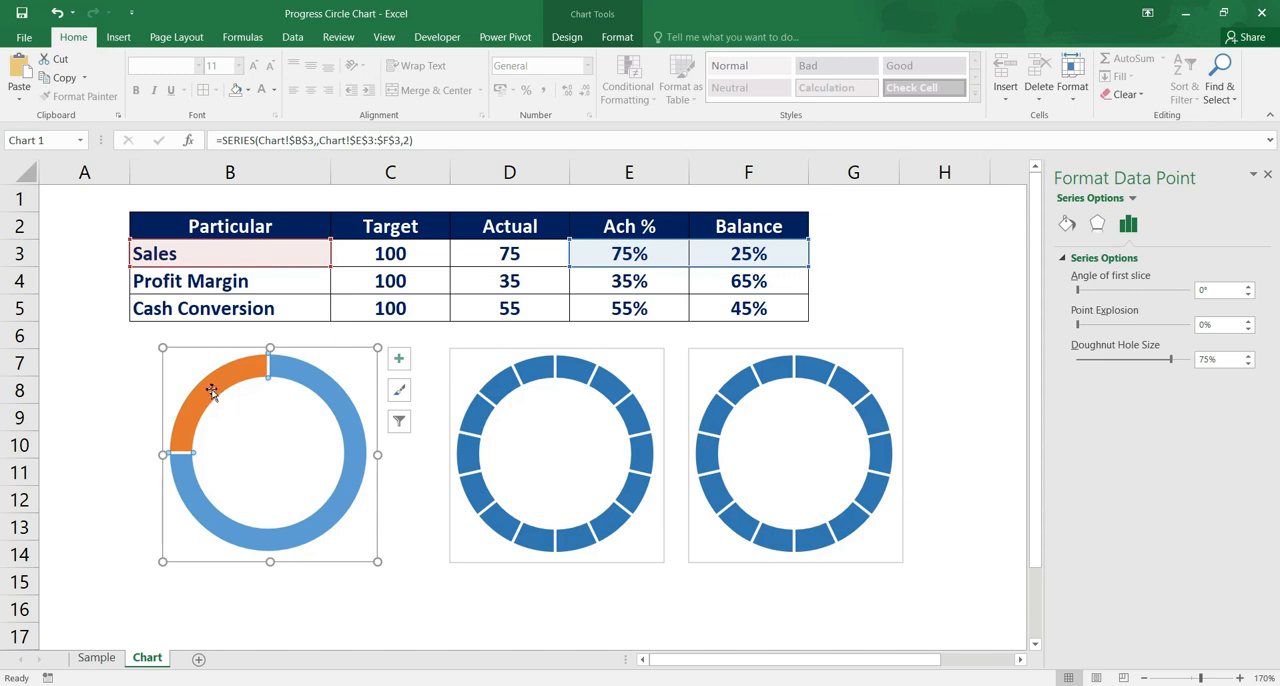
mouse_move(210, 390)
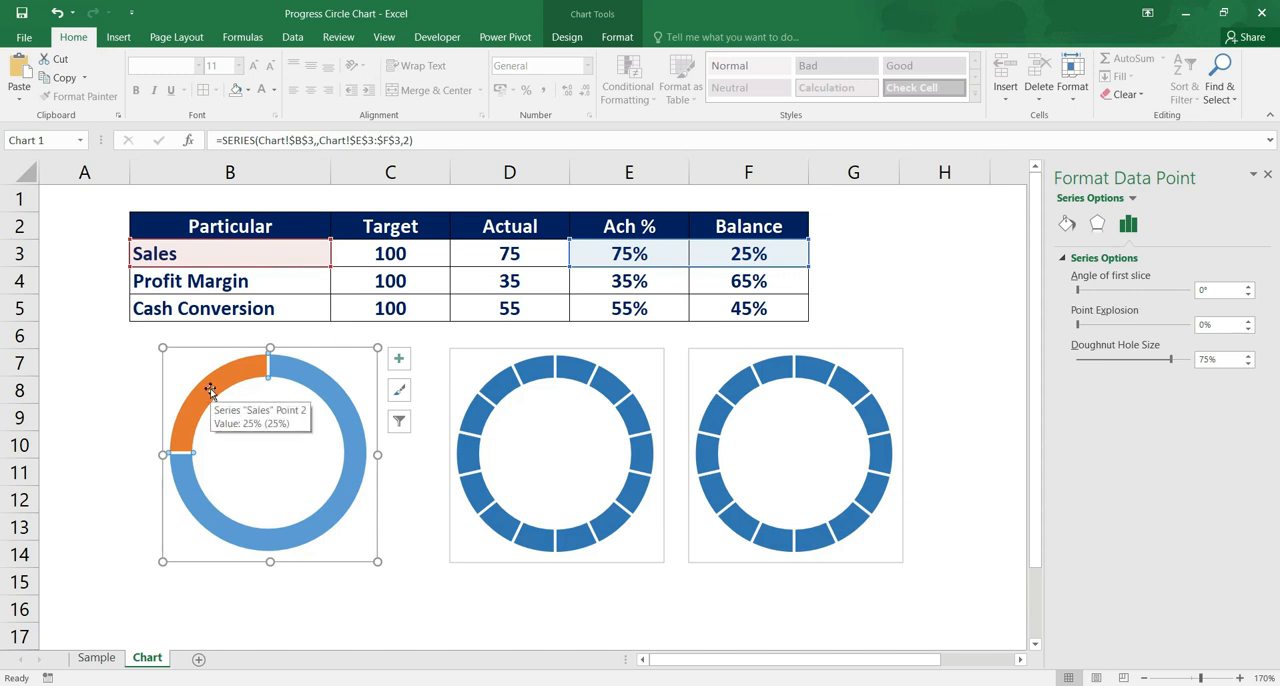
click(342, 499)
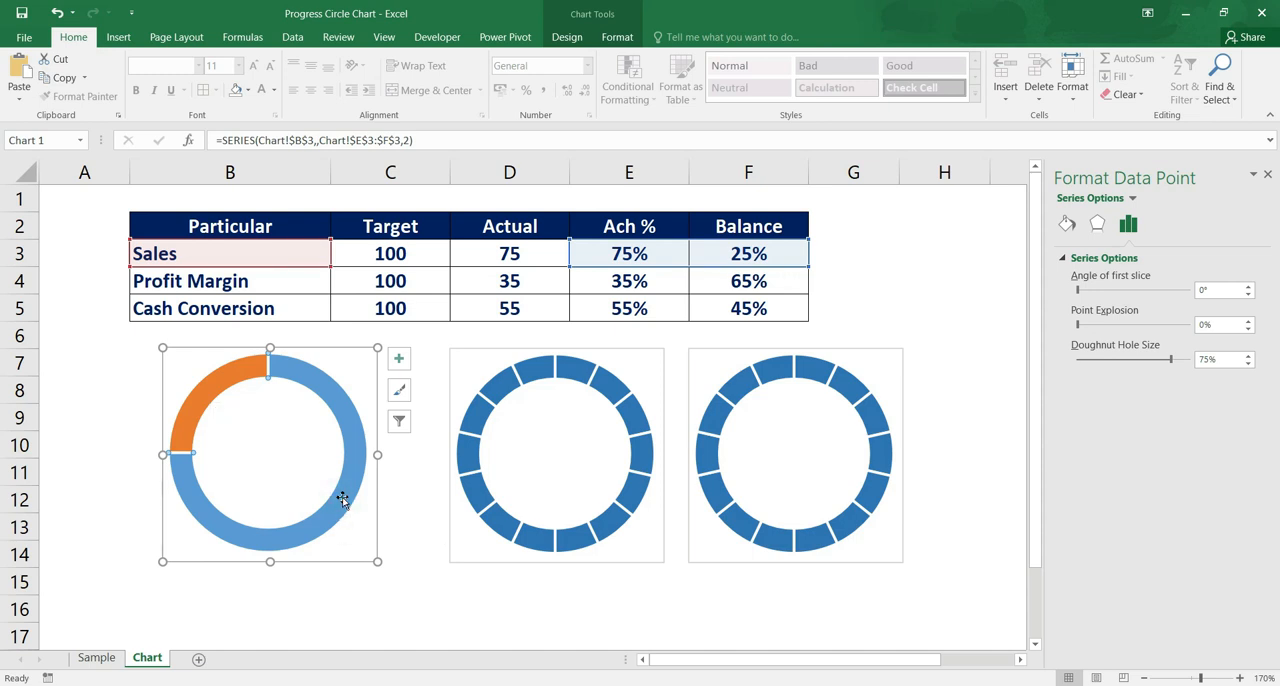
click(1070, 225)
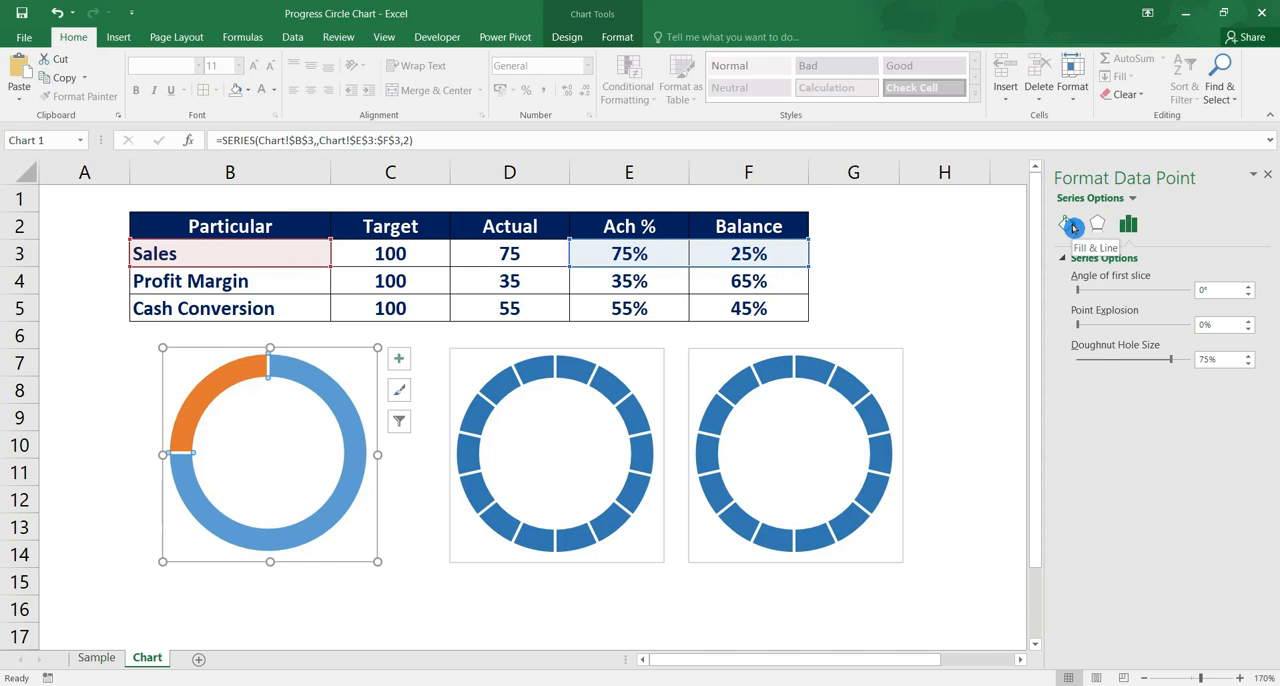
click(1084, 284)
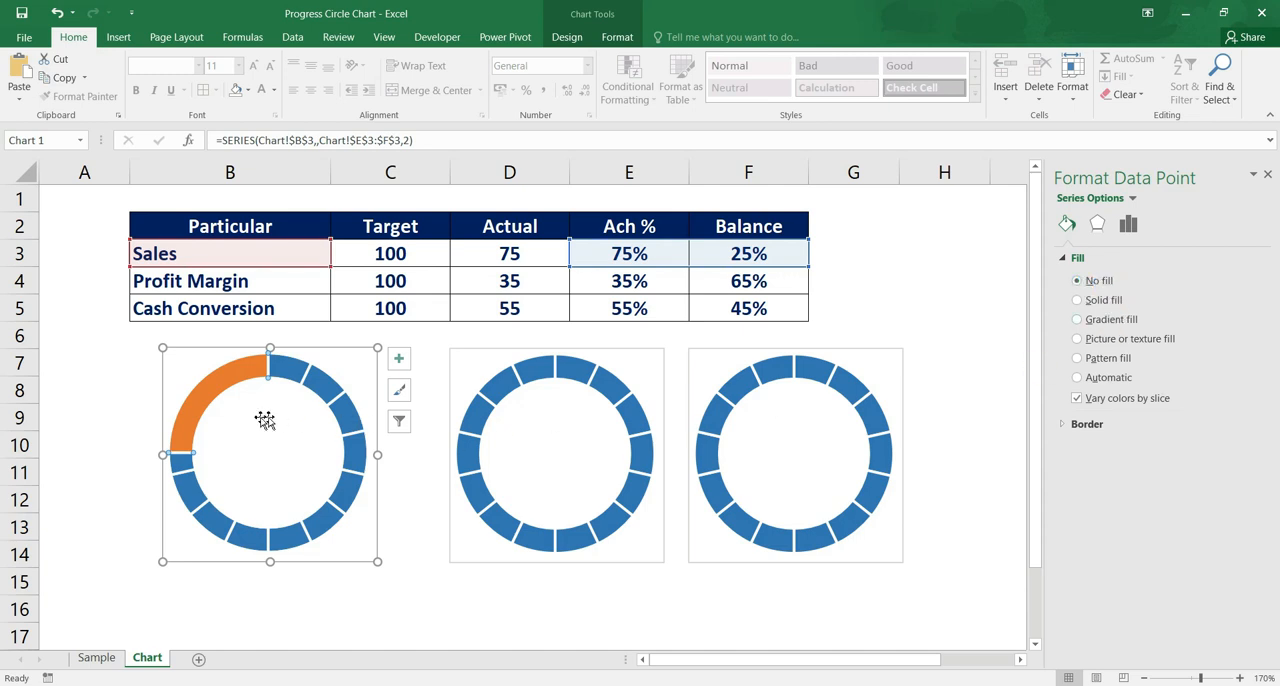
Give the Sales series' balance slice a solid white fill with 25% transparency
click(204, 379)
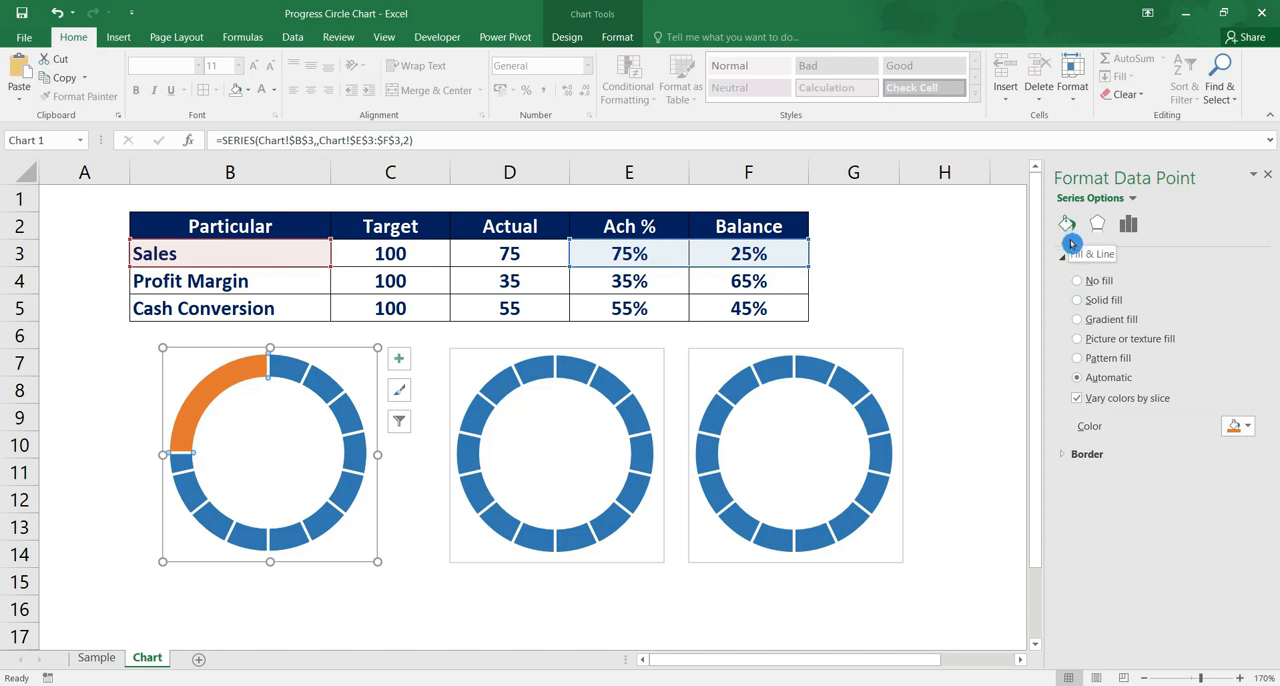
click(1080, 304)
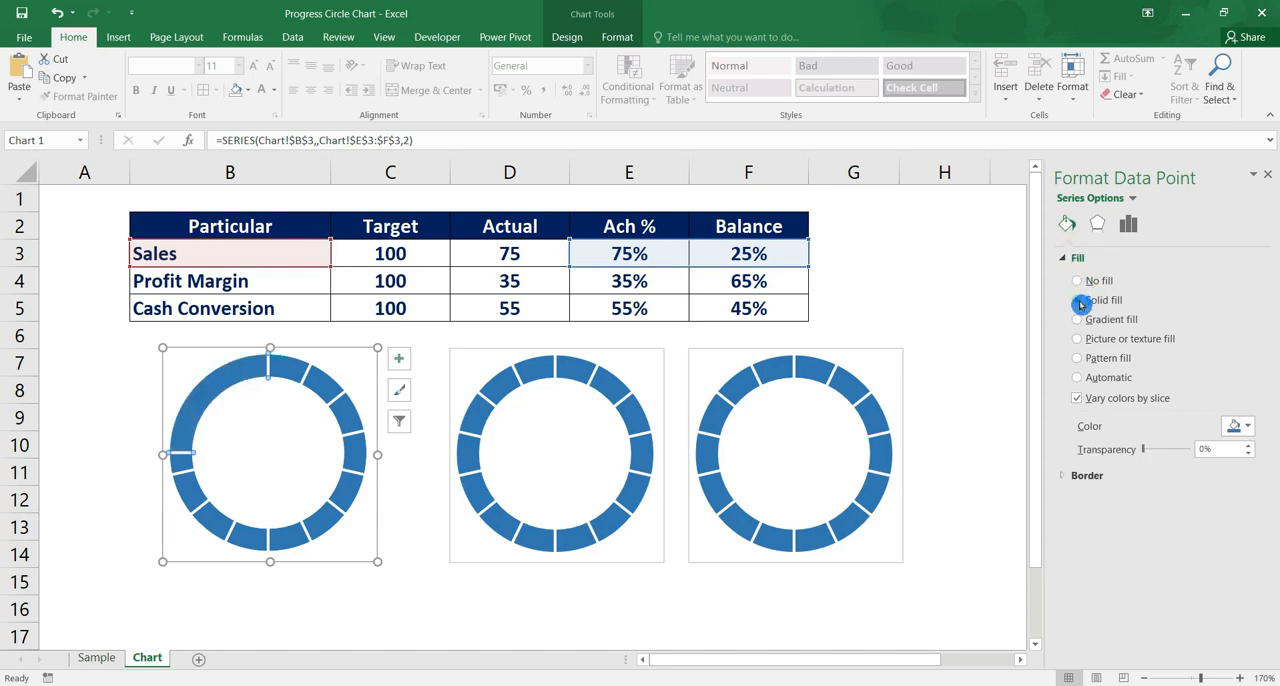
click(1249, 427)
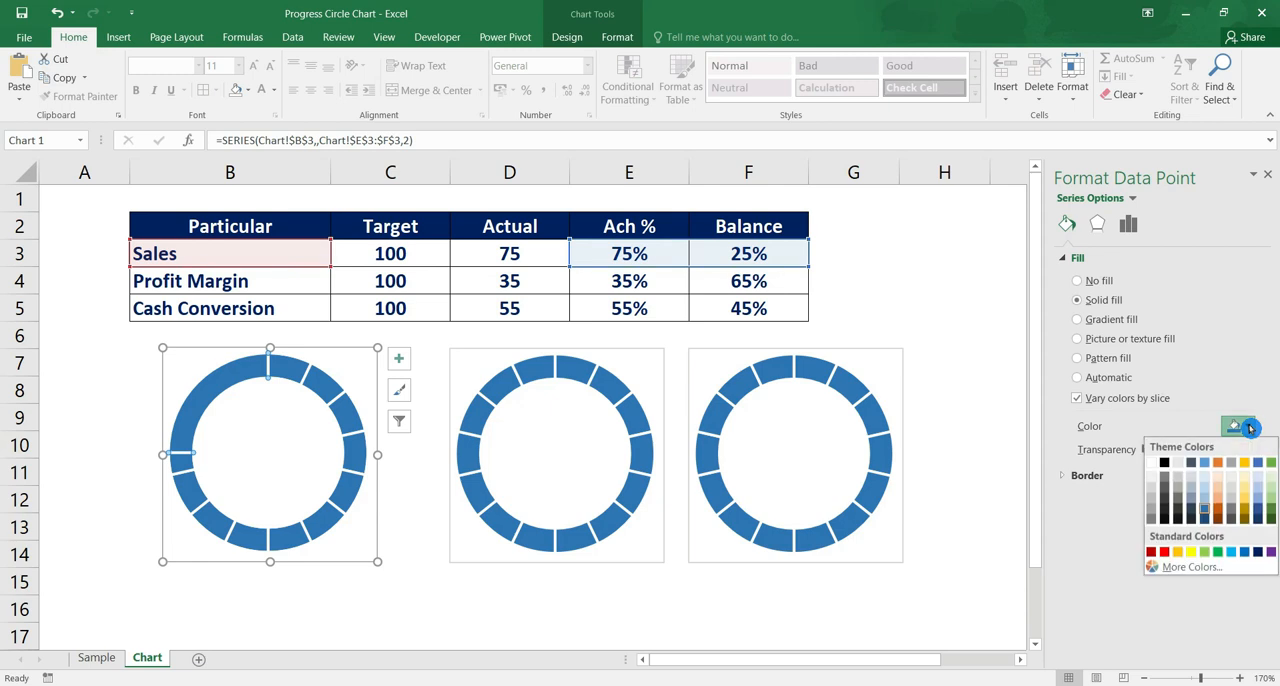
click(1153, 466)
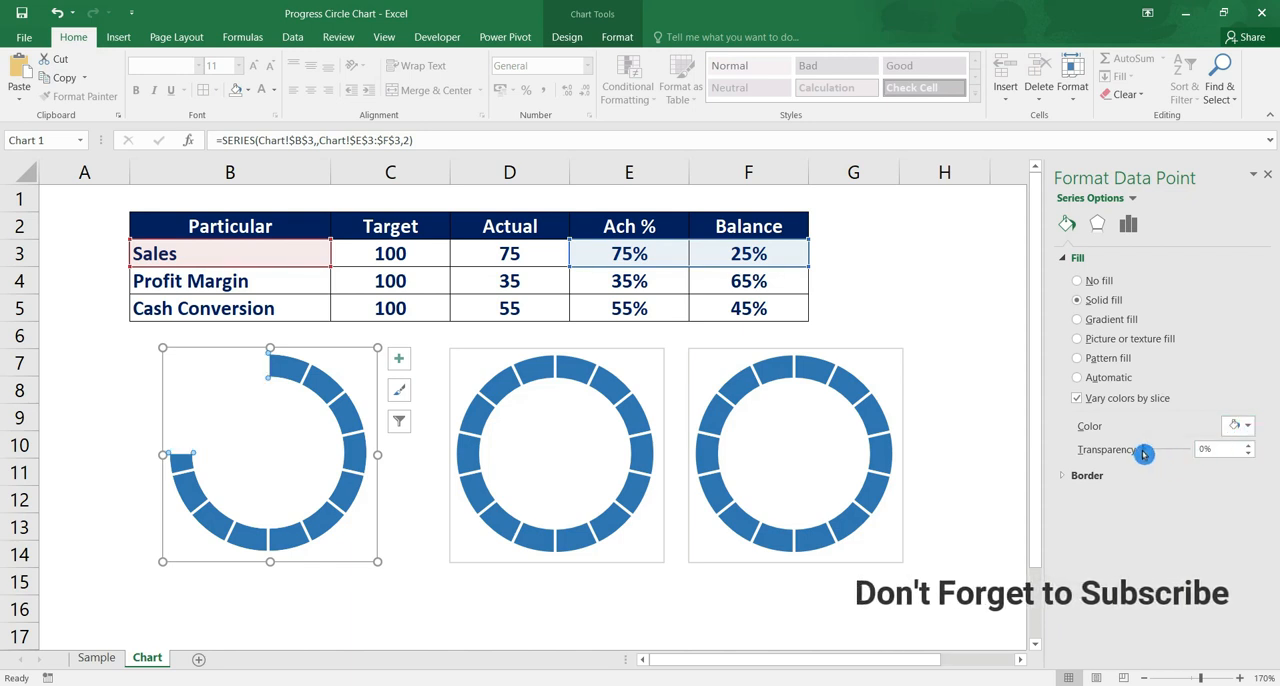
drag(1143, 453, 1153, 453)
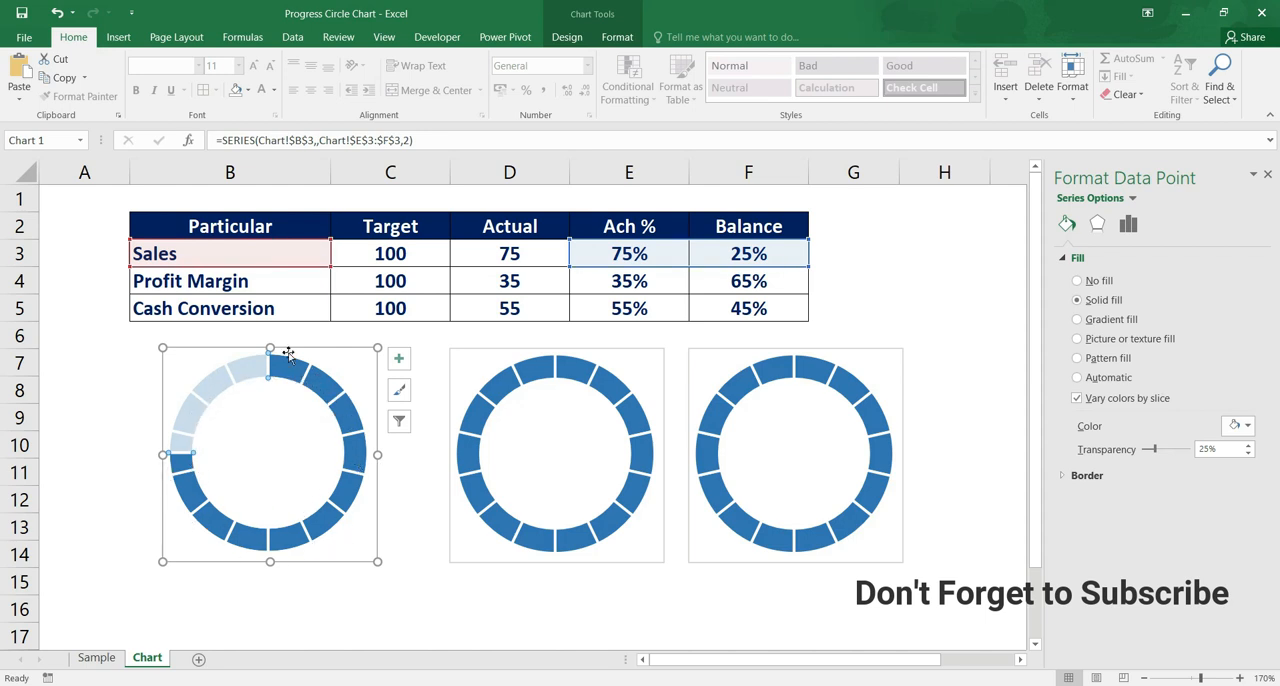
click(316, 597)
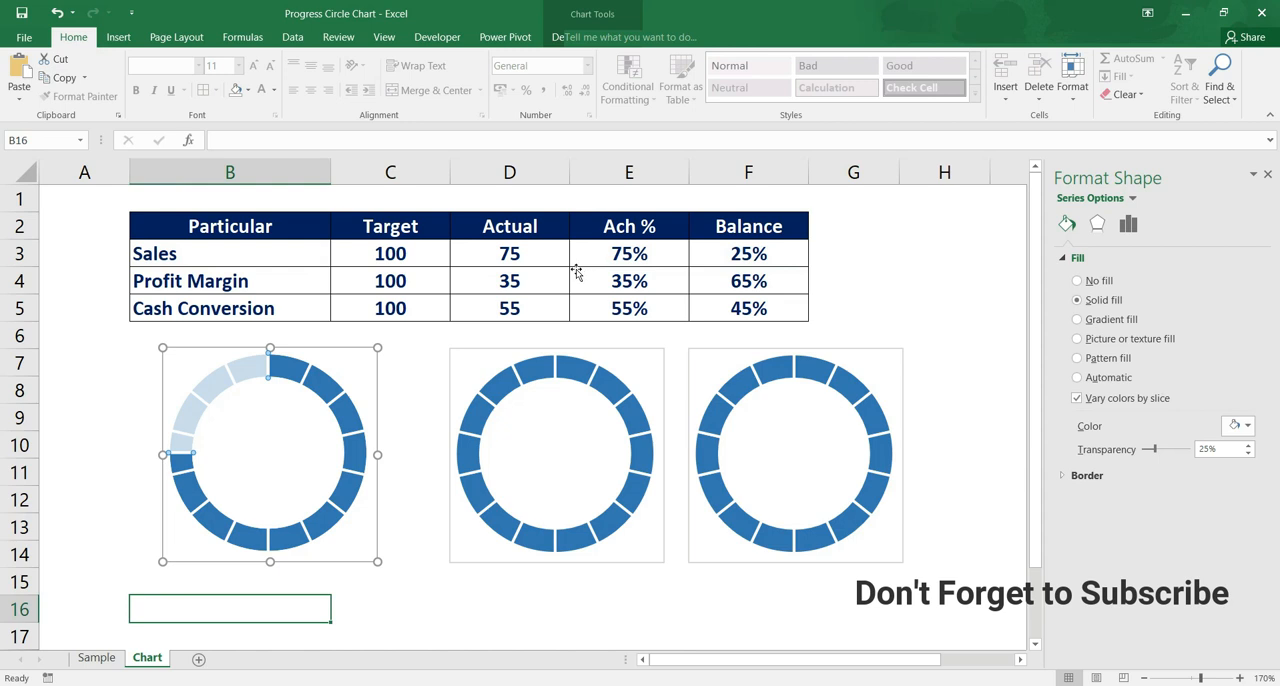
Set the actual Sales value in cell D3 to 50 to test the first chart
click(525, 252)
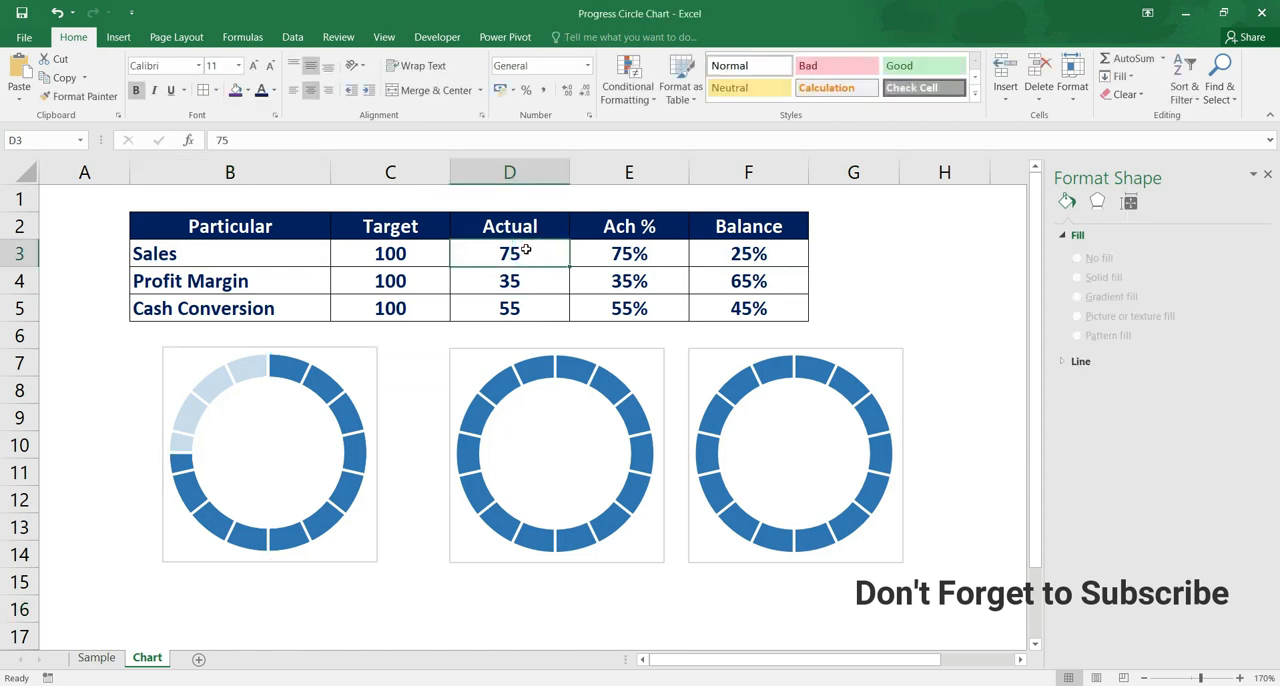
text(50)
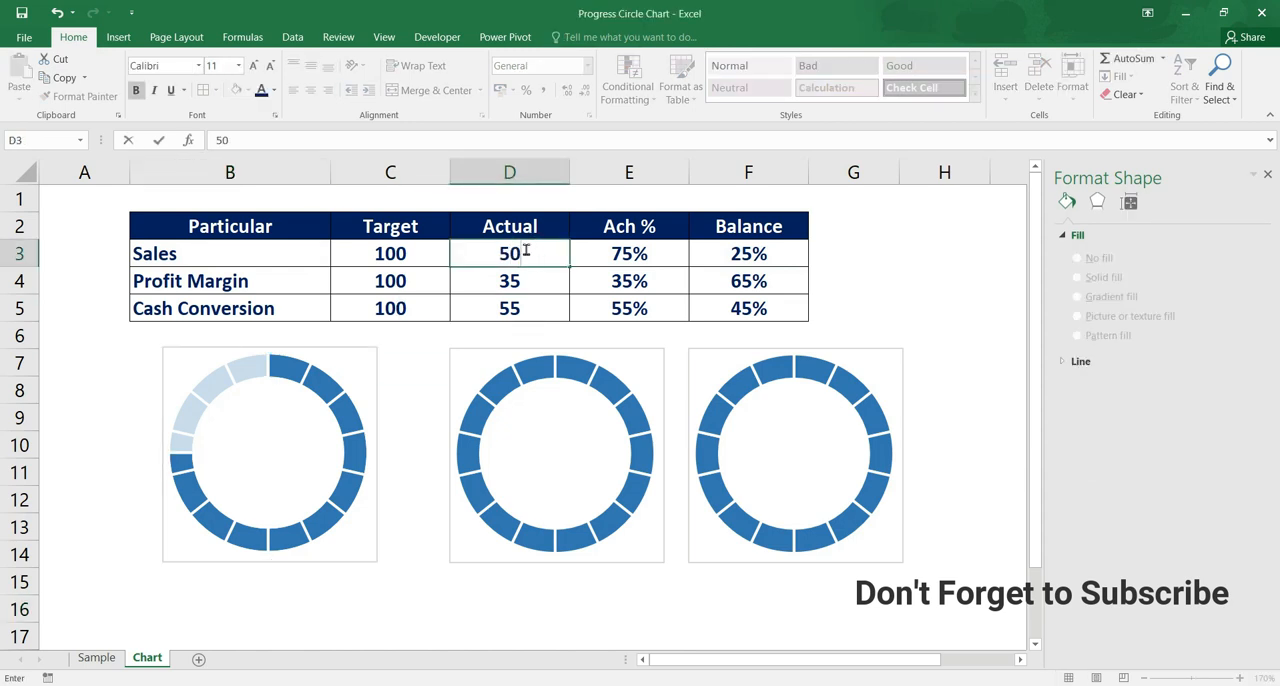
key(Return)
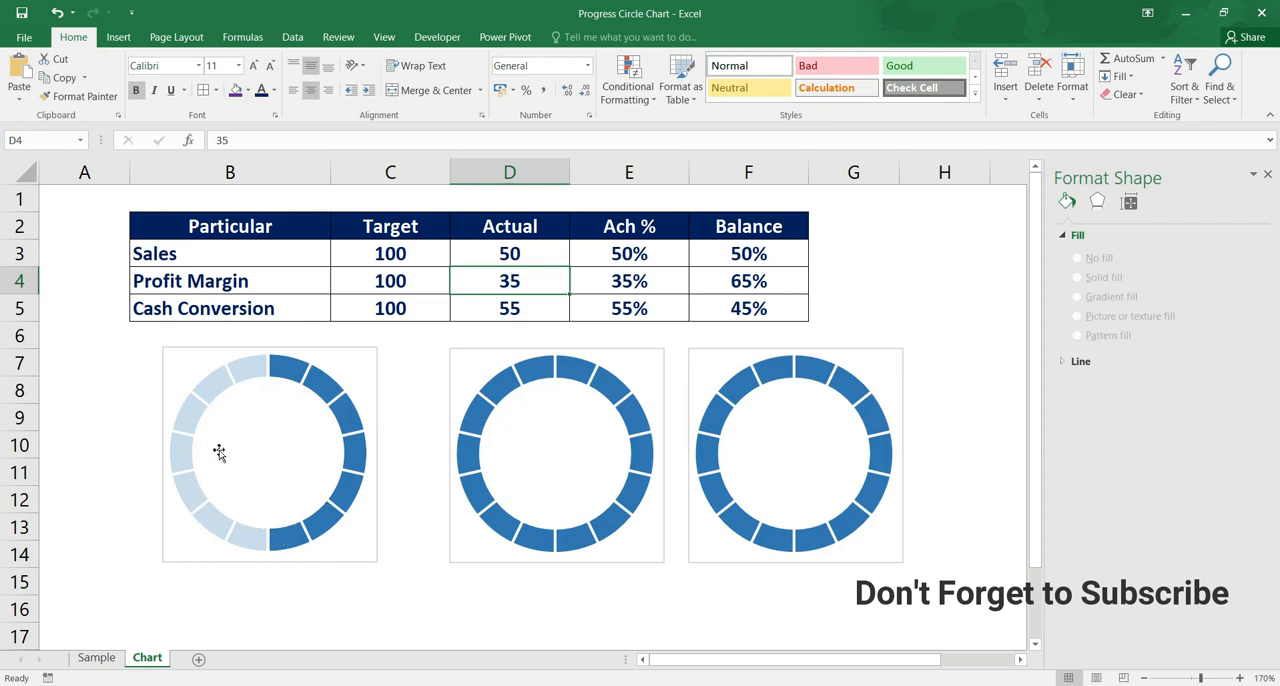
click(428, 445)
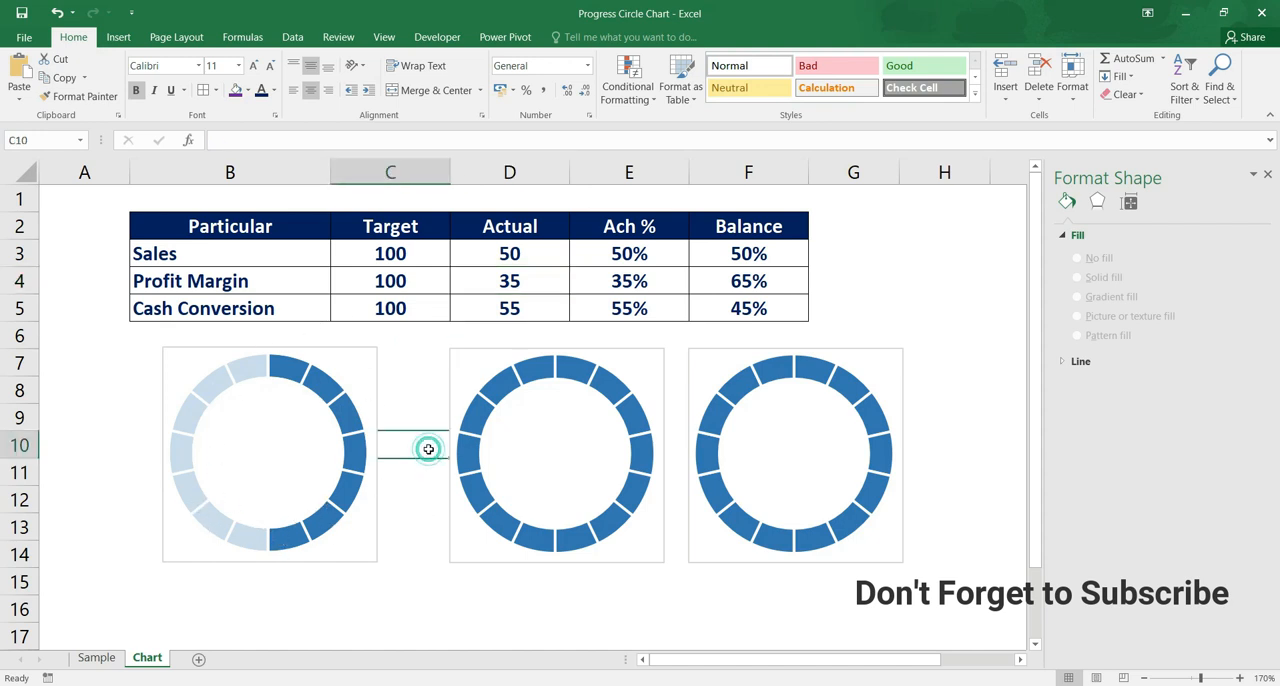
Recolor all segments of the second doughnut chart's ring with a darker shade of the orange theme color
mouse_move(507, 394)
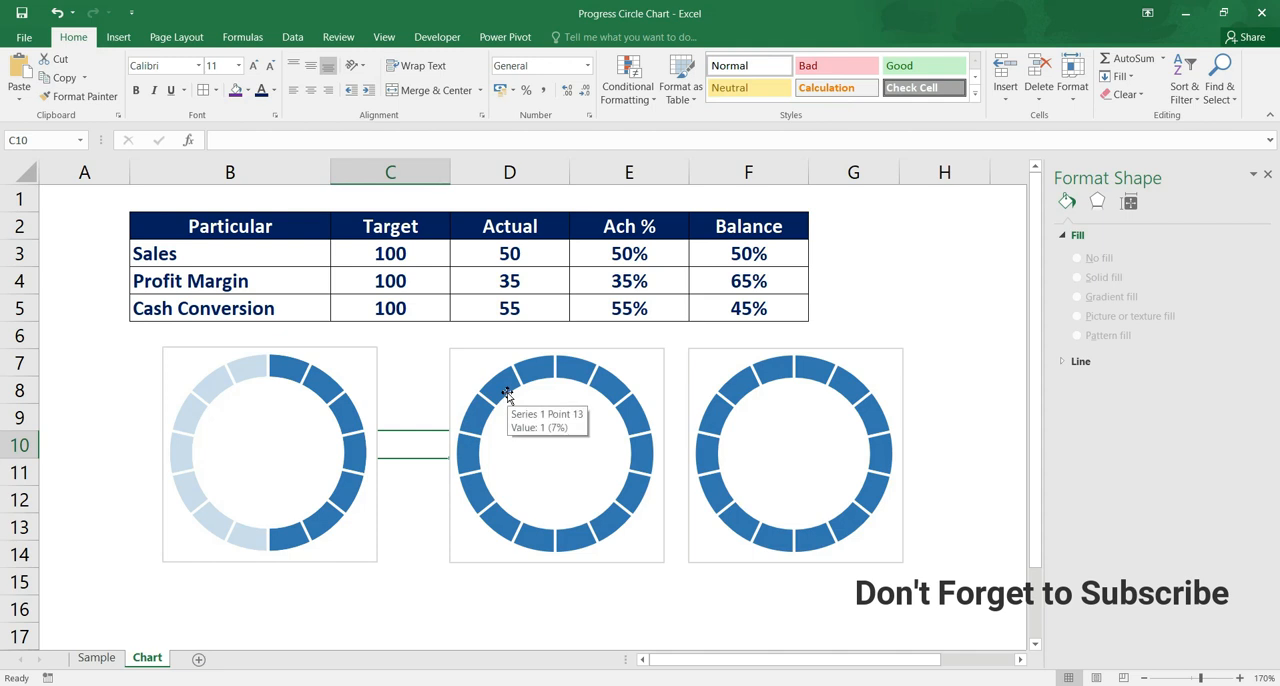
click(507, 393)
click(507, 393)
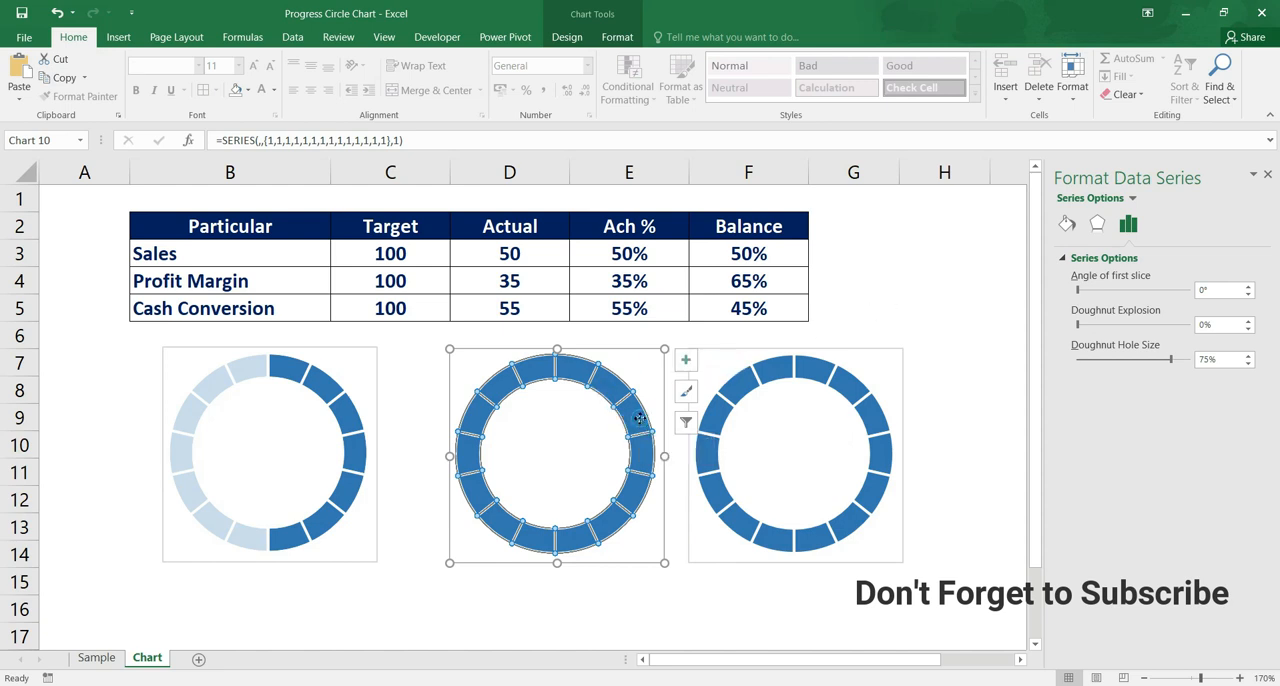
click(640, 420)
click(619, 514)
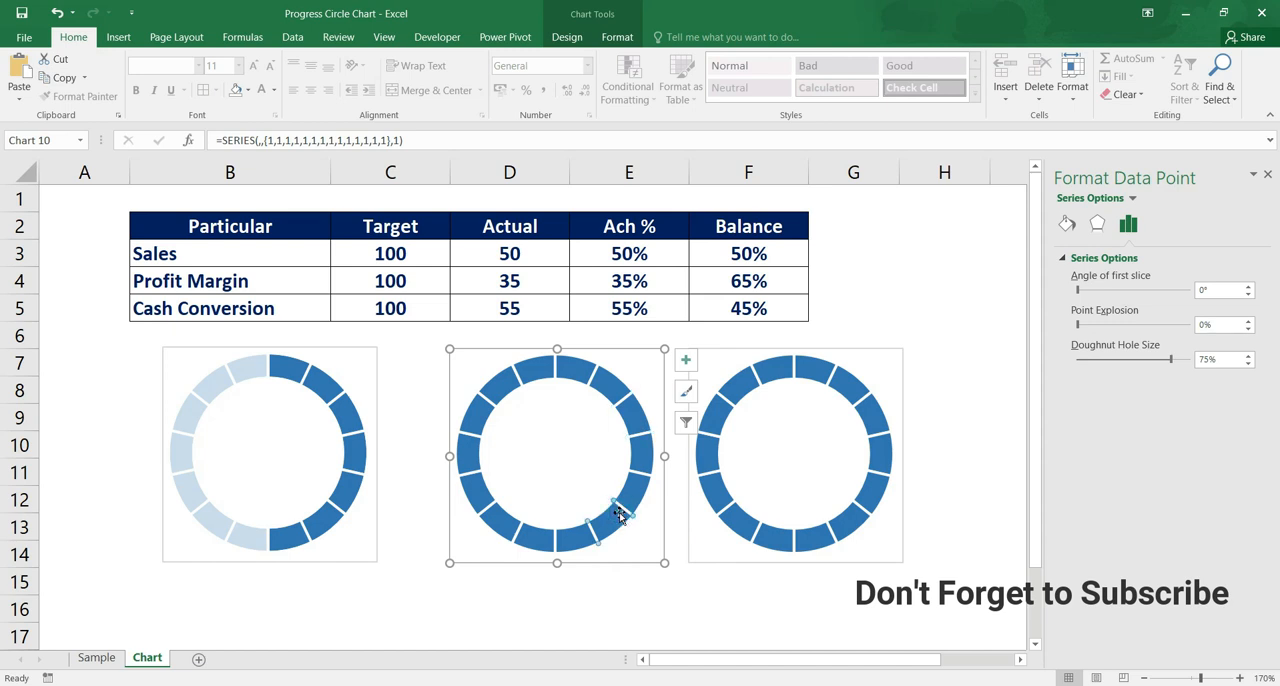
click(571, 372)
click(1069, 229)
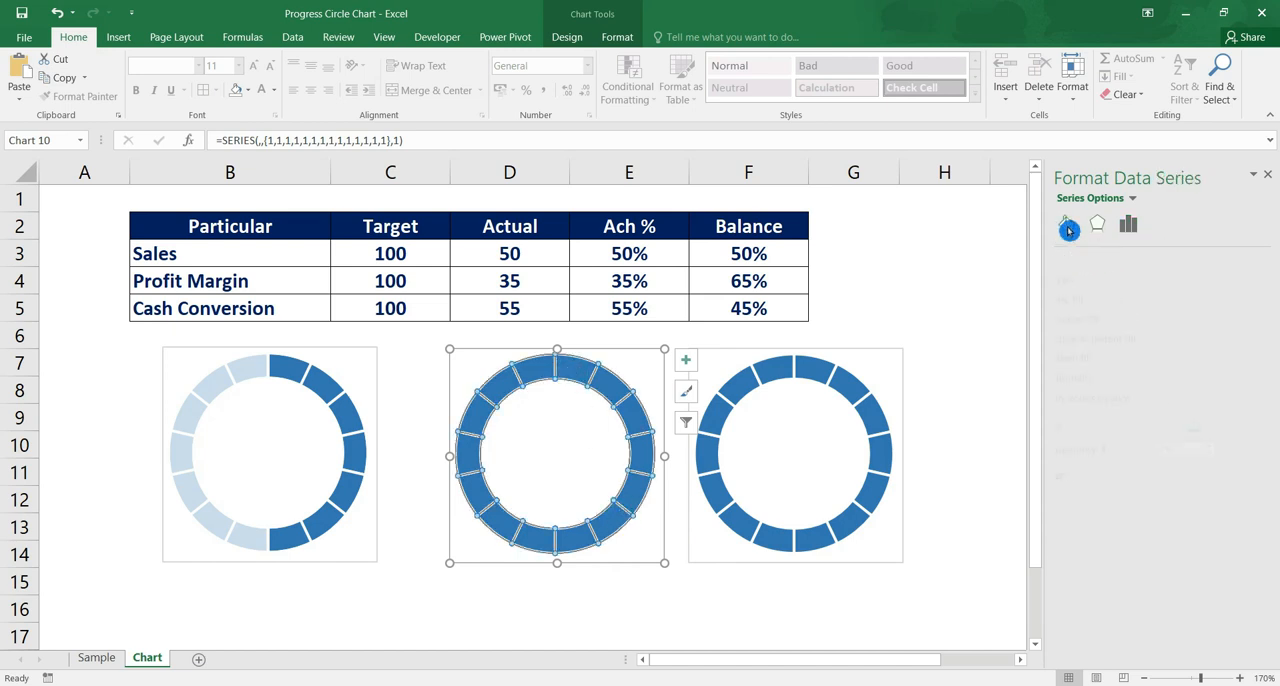
click(1252, 430)
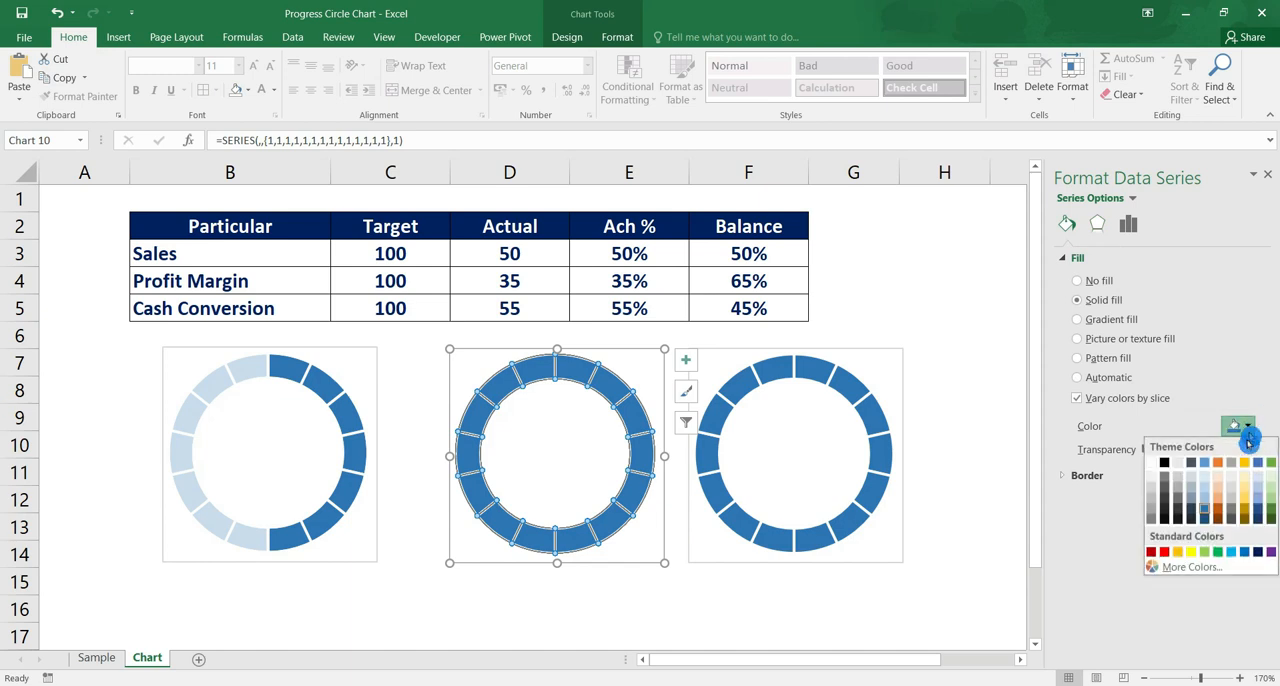
click(1222, 512)
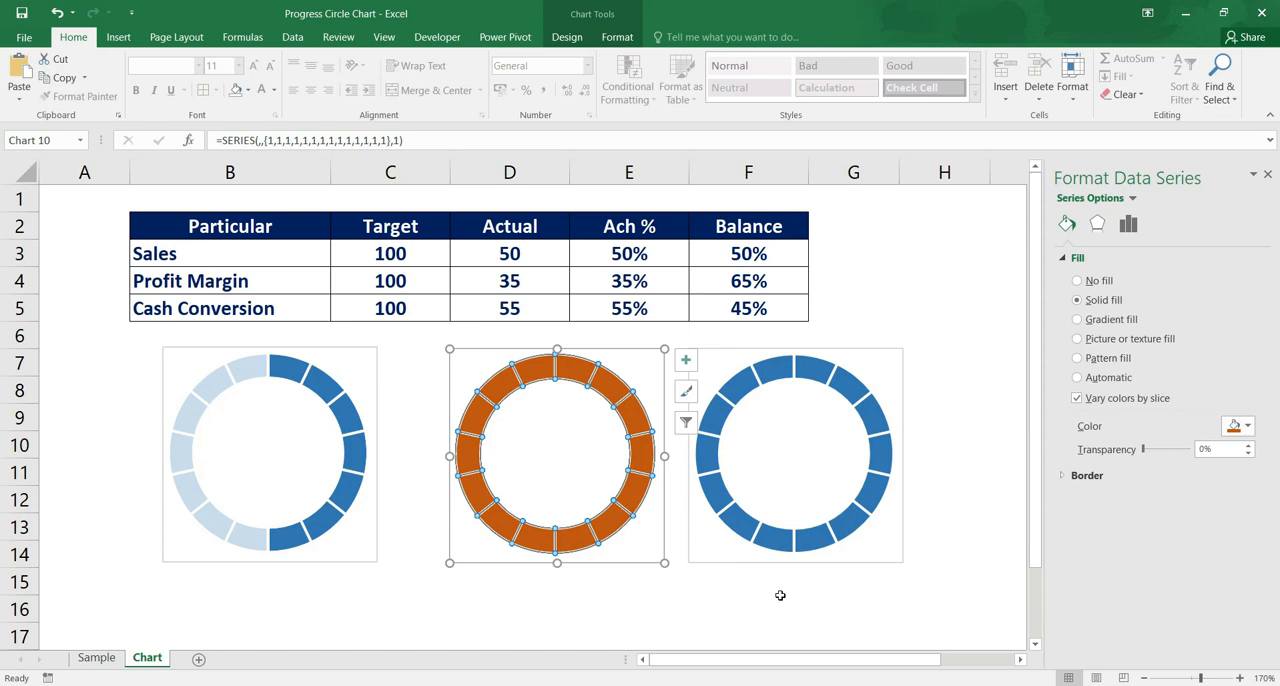
click(635, 598)
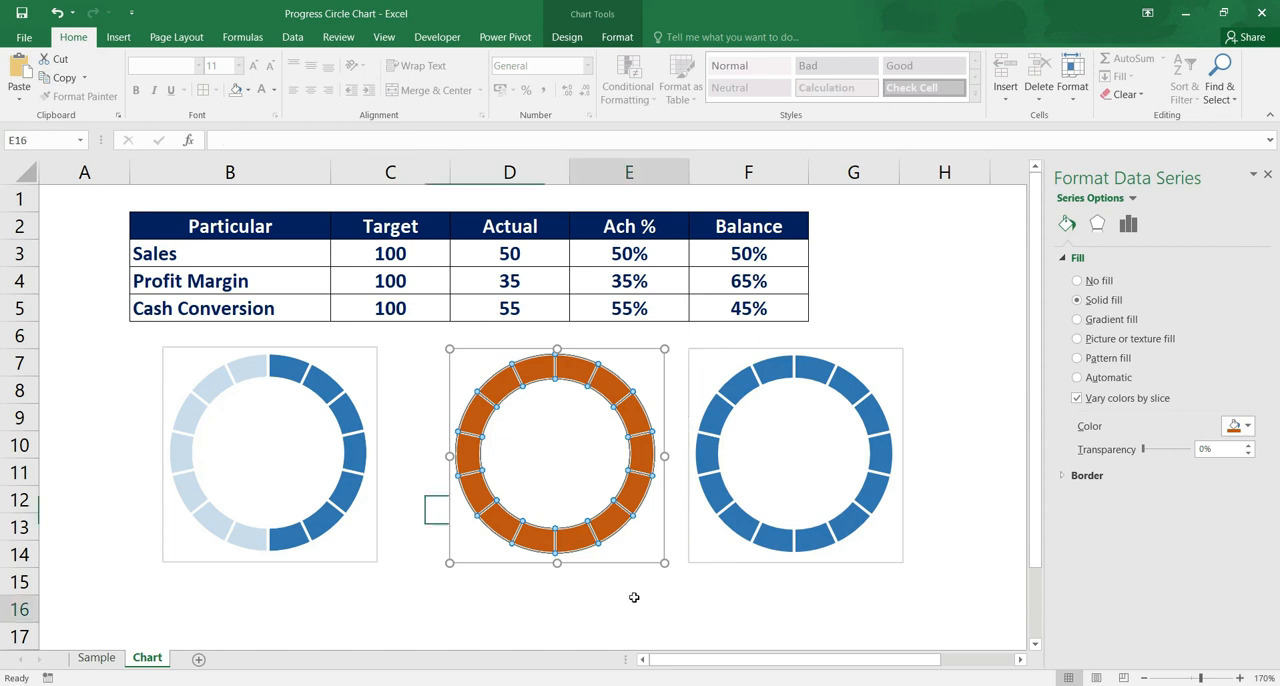
Add a new data series to the second doughnut chart, taking its name from the Profit Margin cell B4
right_click(632, 502)
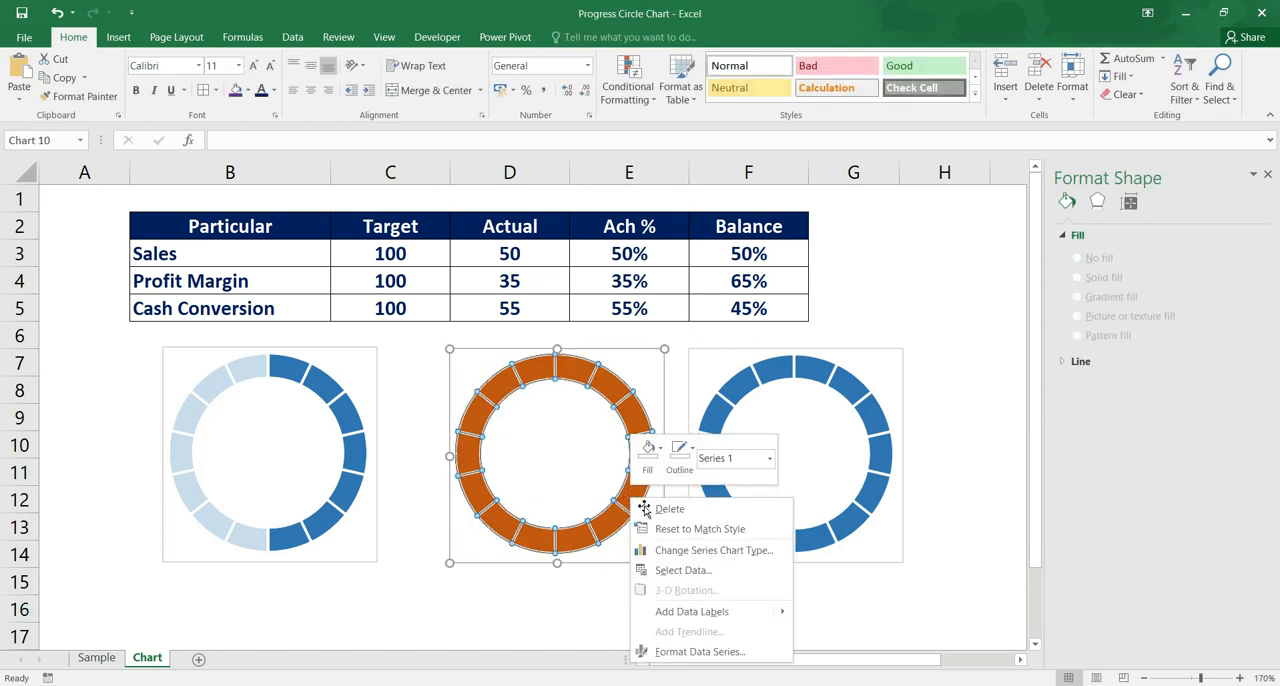
click(724, 577)
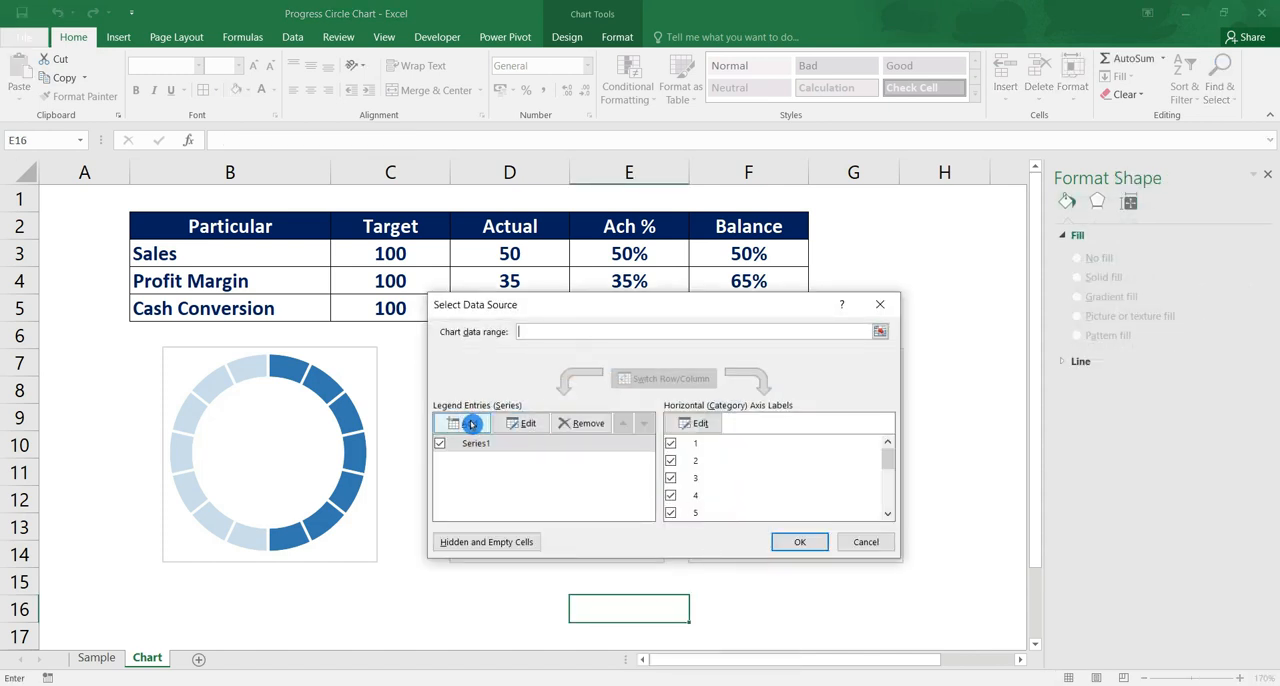
click(471, 423)
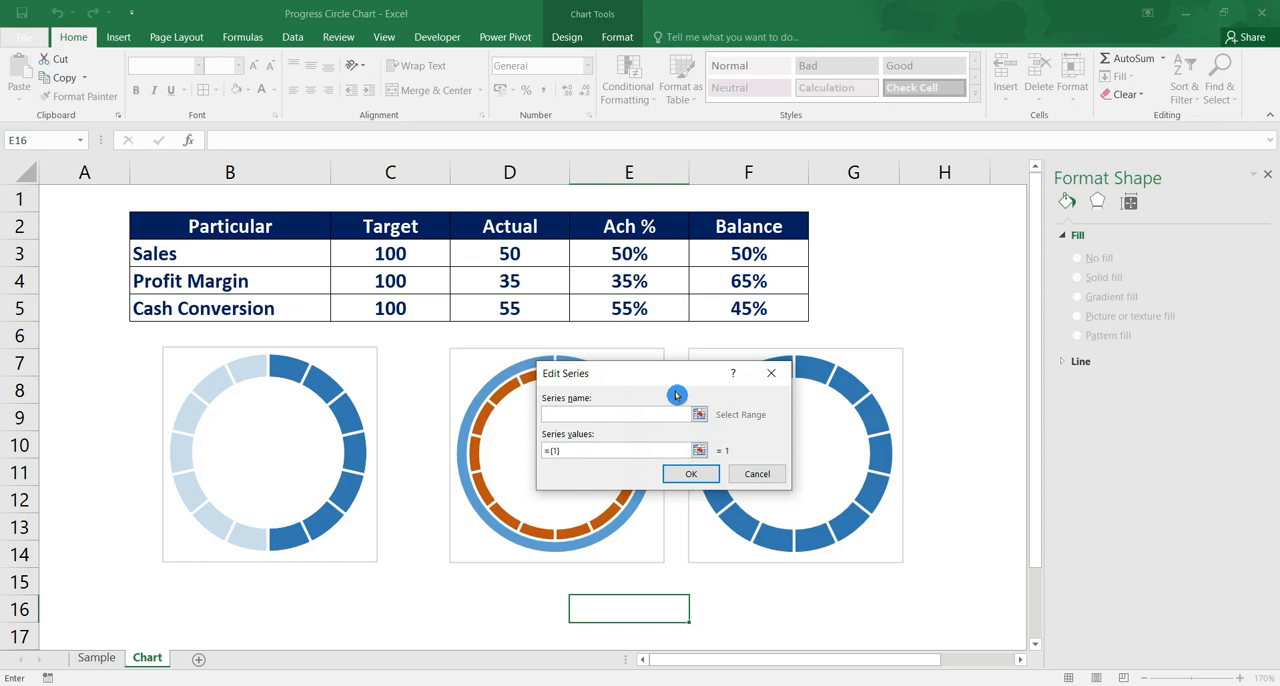
click(699, 450)
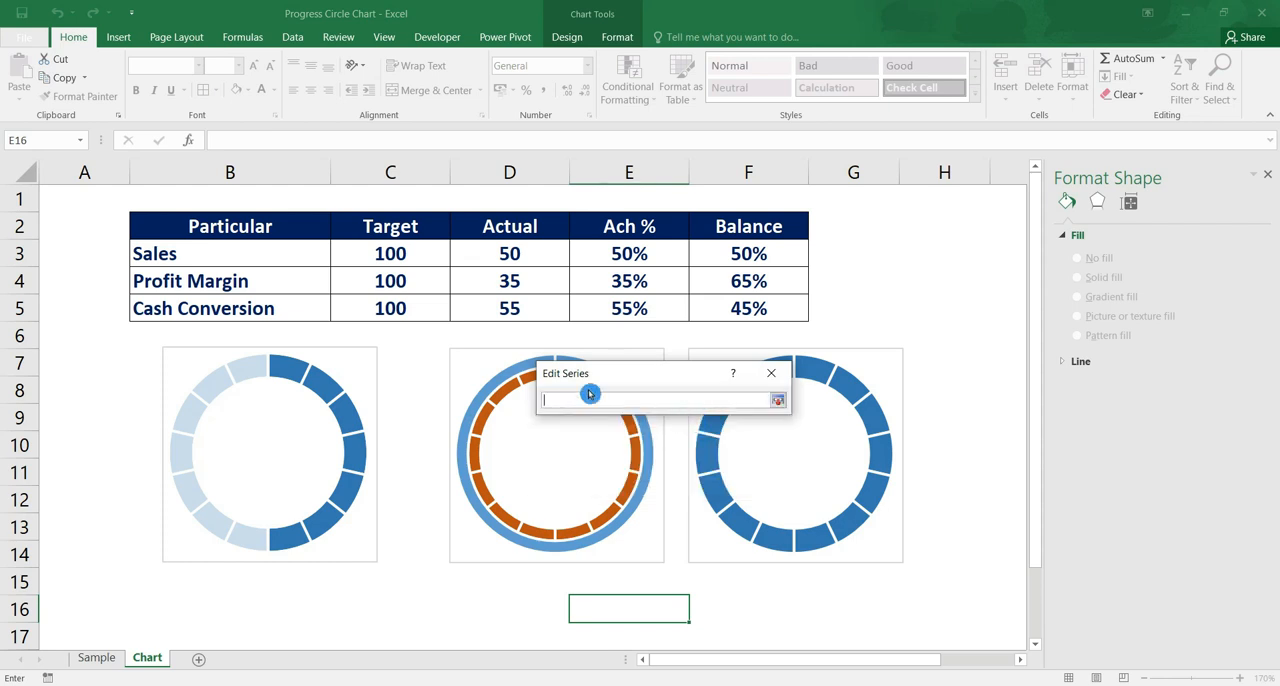
click(268, 282)
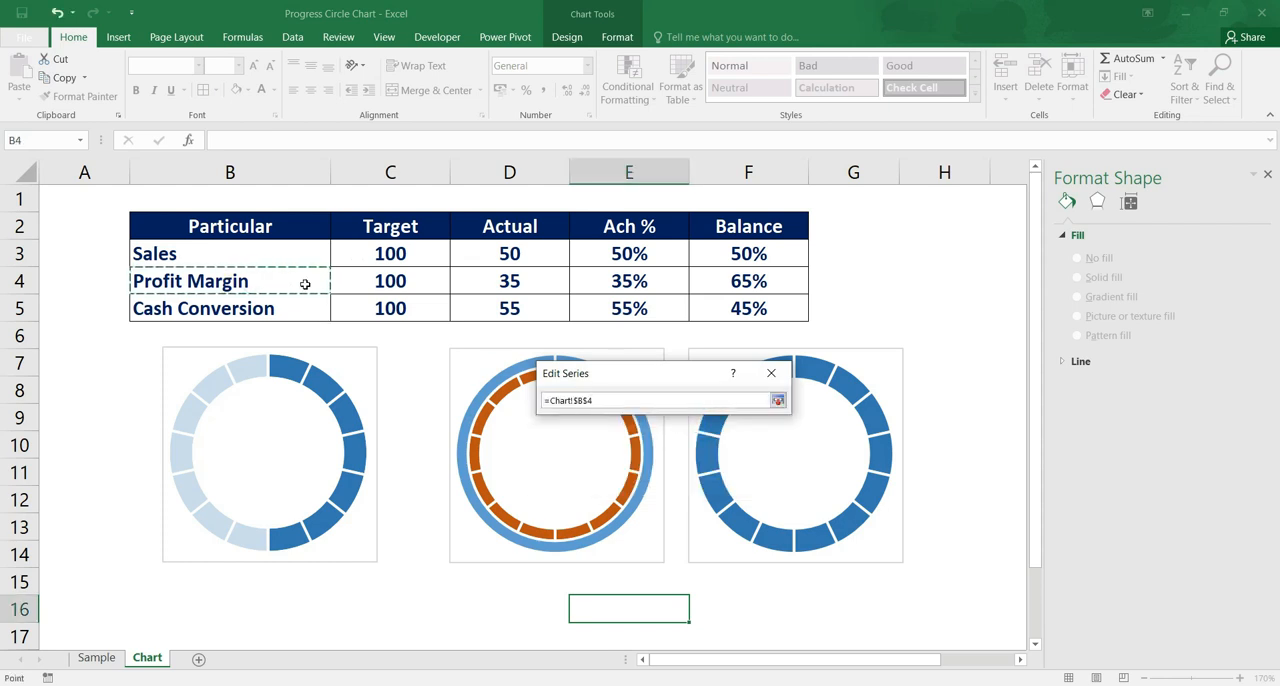
click(778, 400)
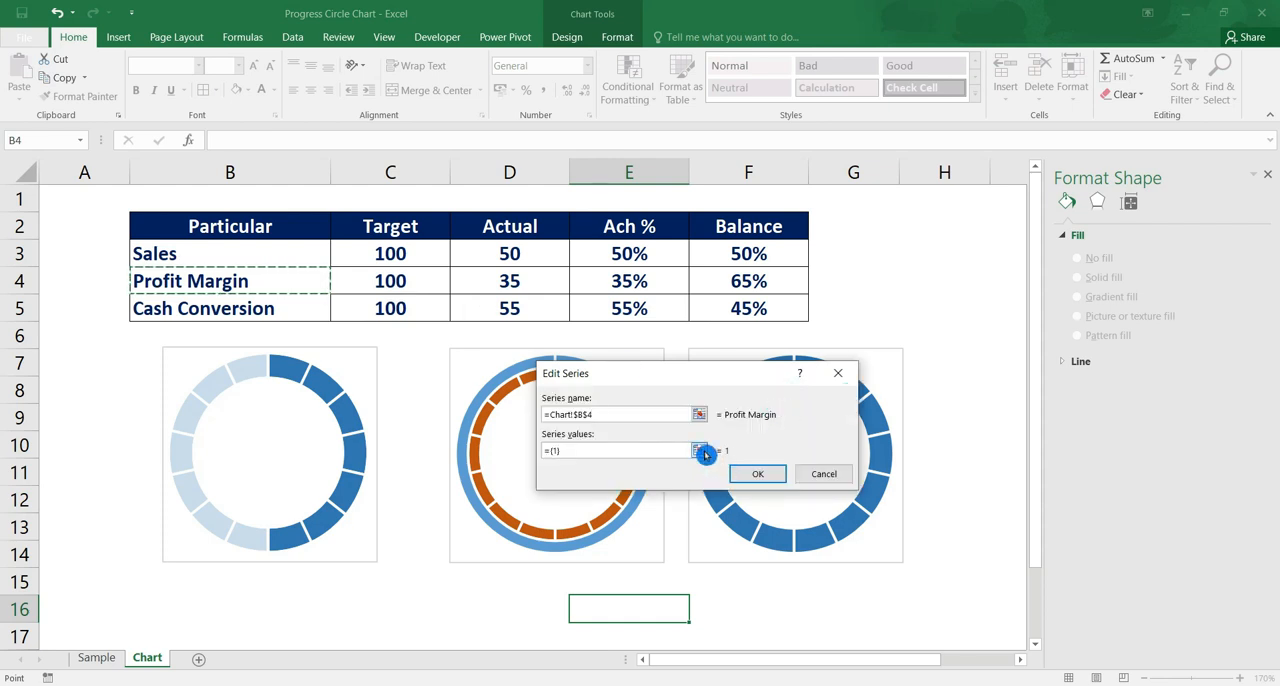
Set the Profit Margin series values to the achievement and balance cells E4:F4 and apply the new series to the second chart
click(700, 451)
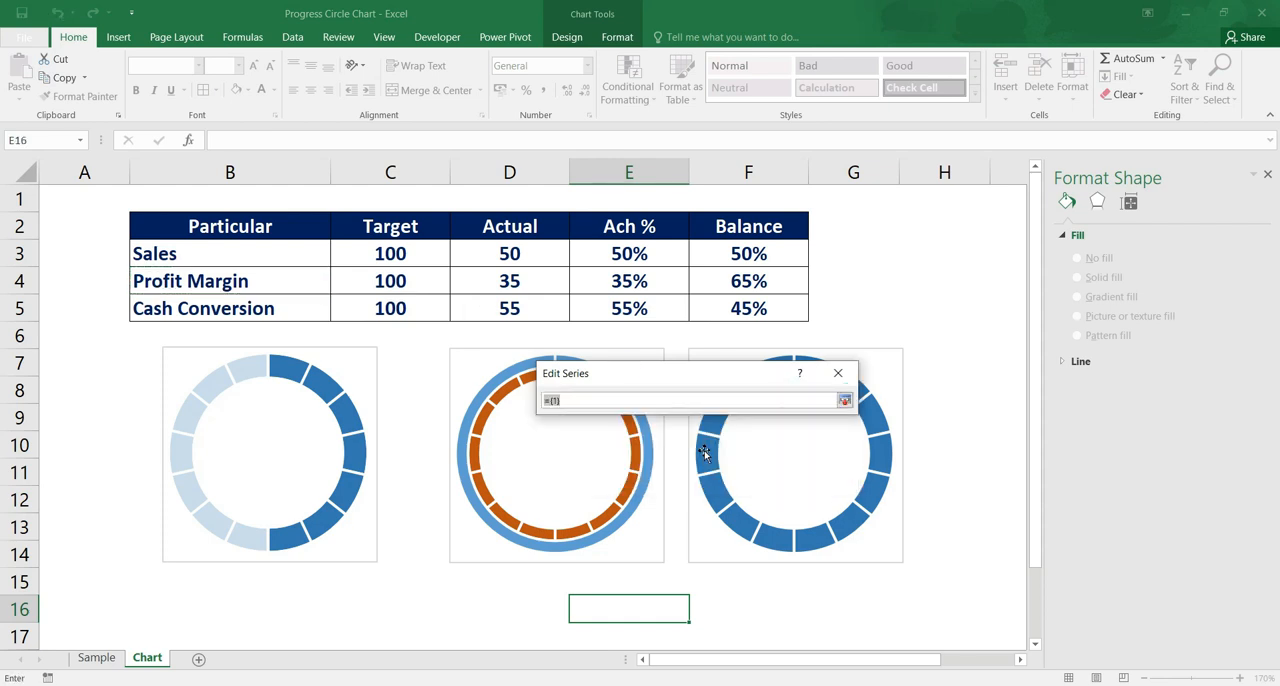
drag(657, 283, 728, 283)
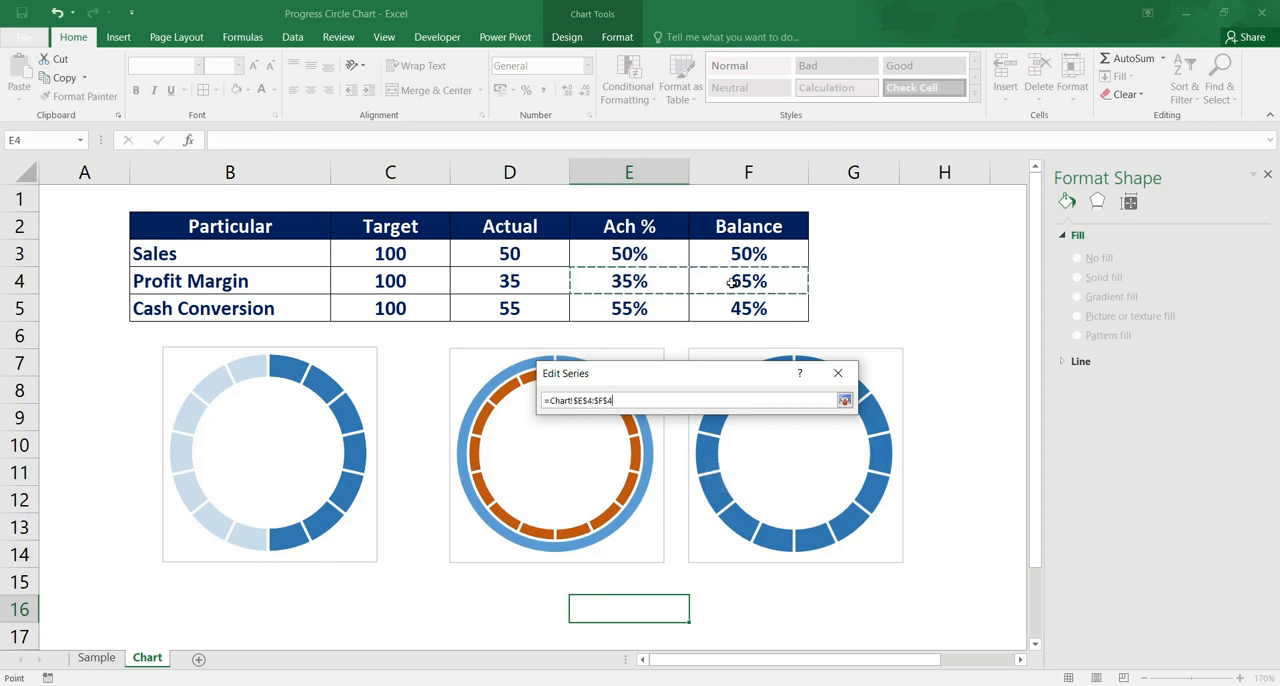
click(845, 405)
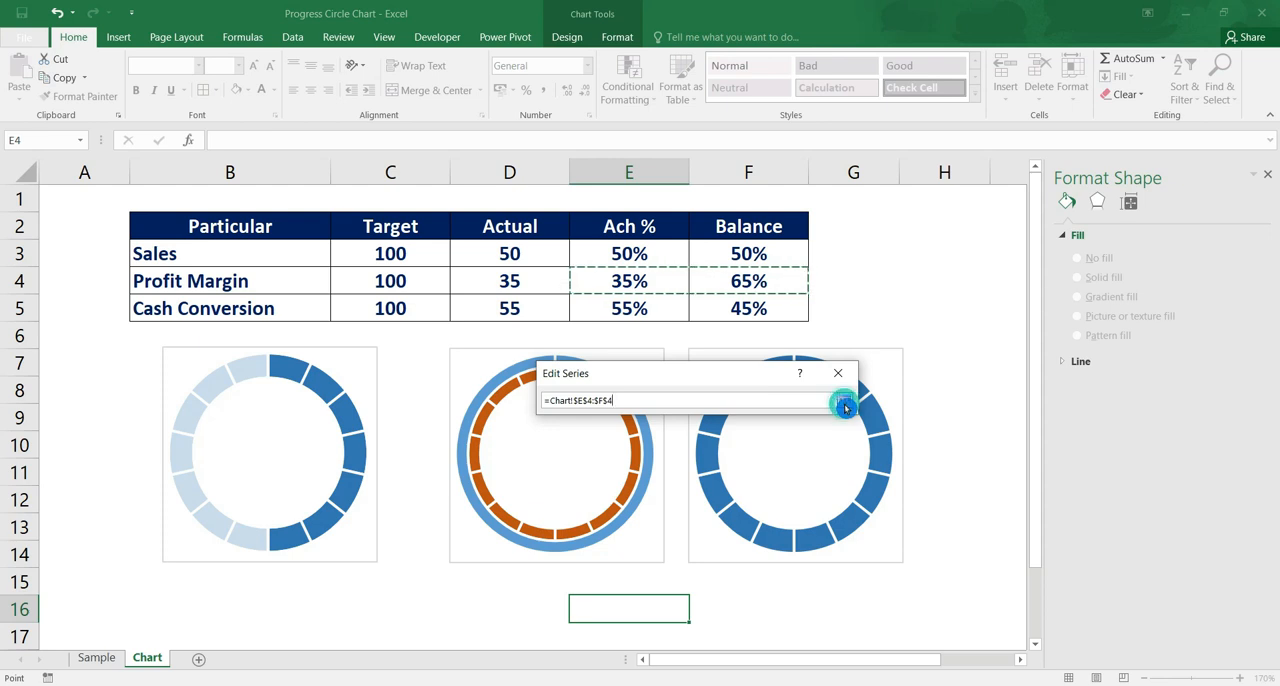
click(838, 478)
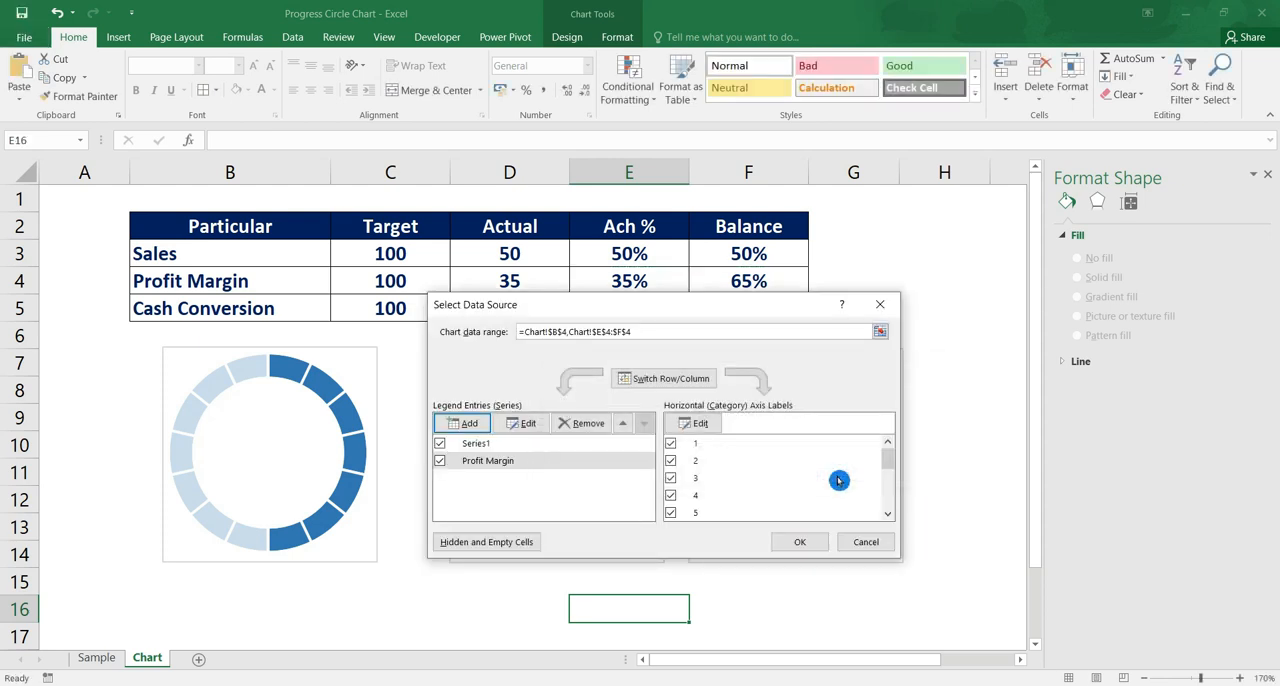
click(816, 541)
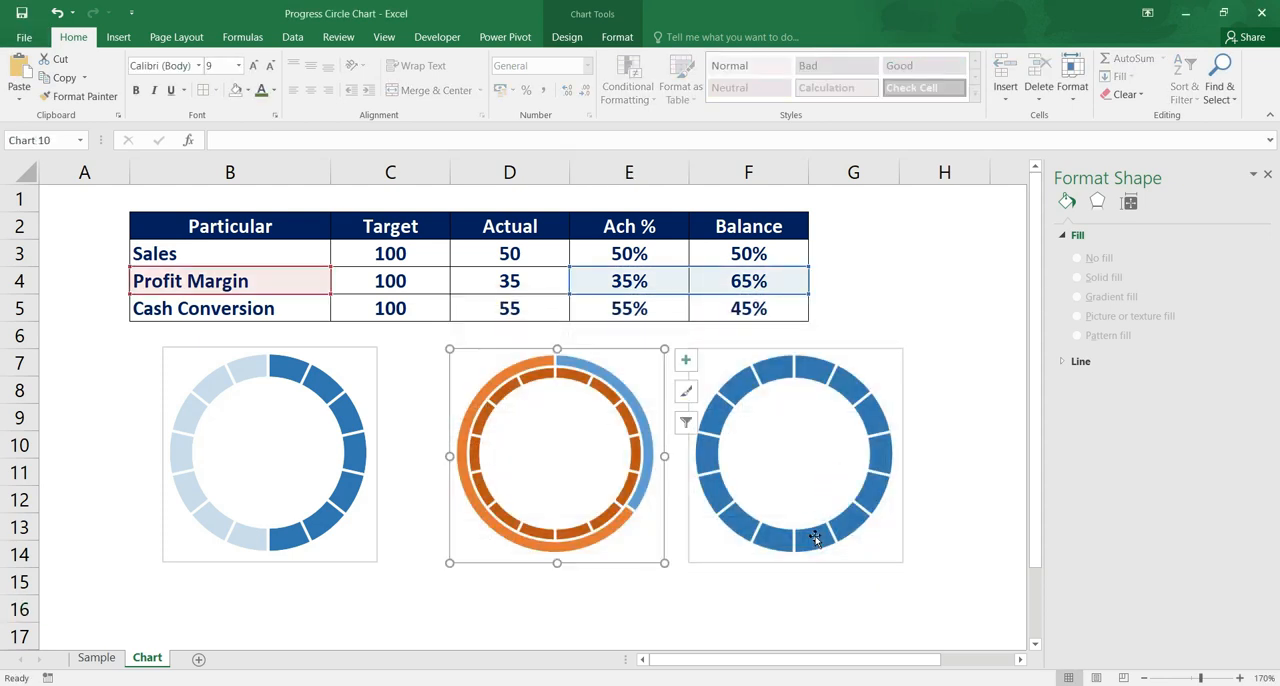
Move the second chart's Profit Margin series to the secondary axis, keeping the Doughnut chart type
right_click(613, 515)
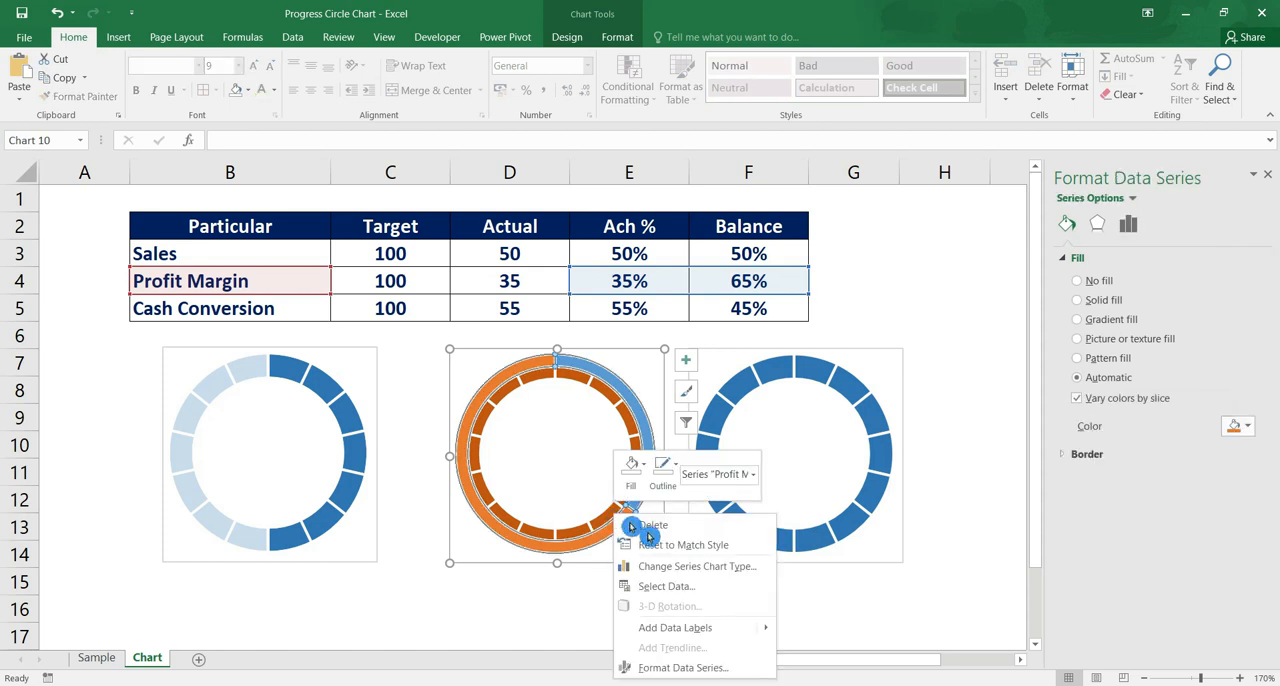
click(757, 573)
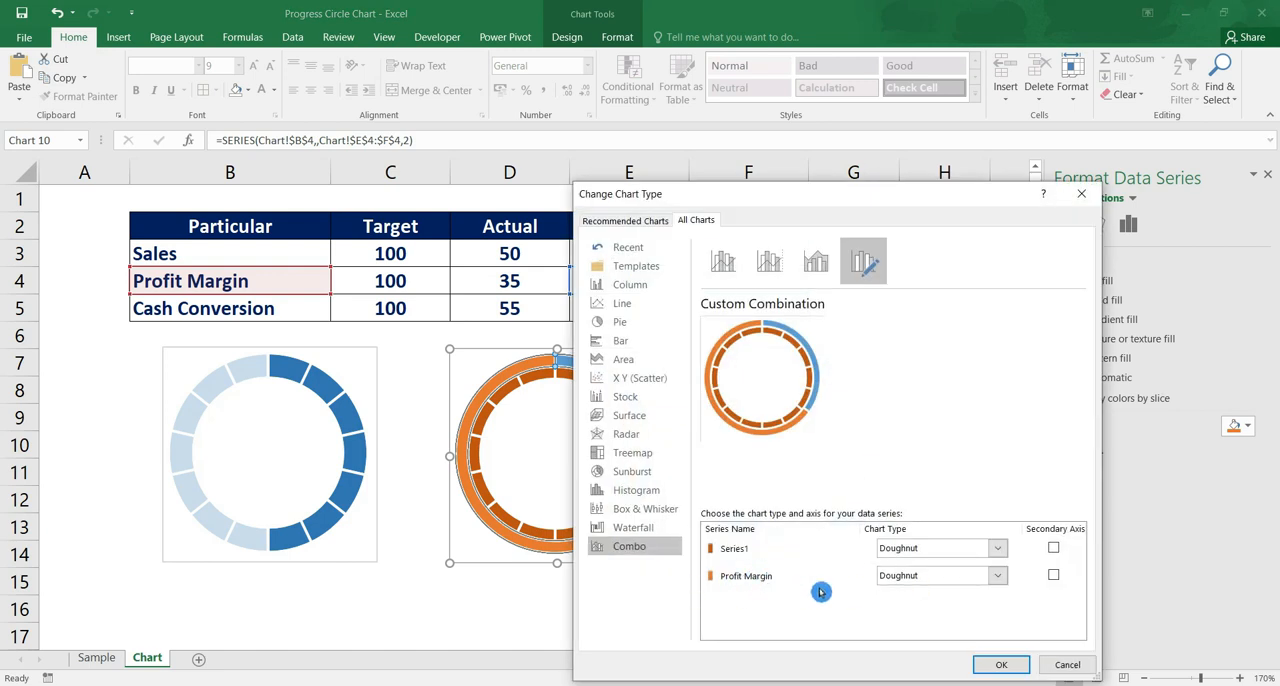
click(1055, 581)
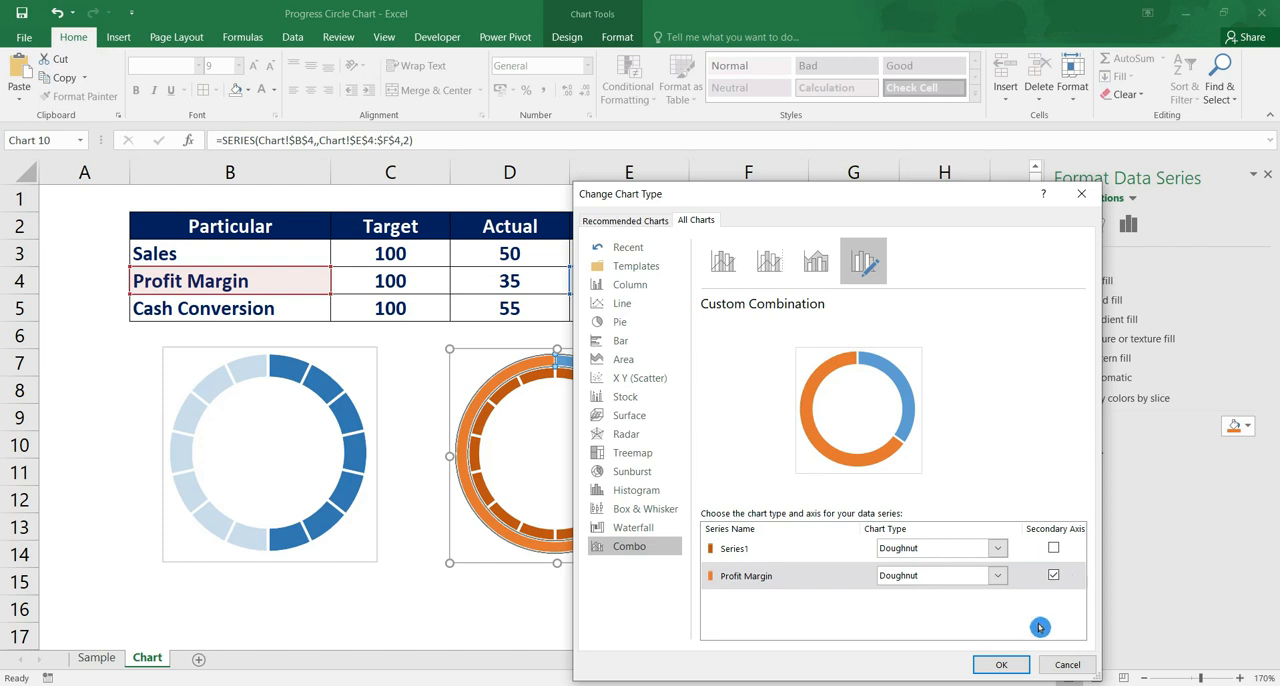
click(1003, 665)
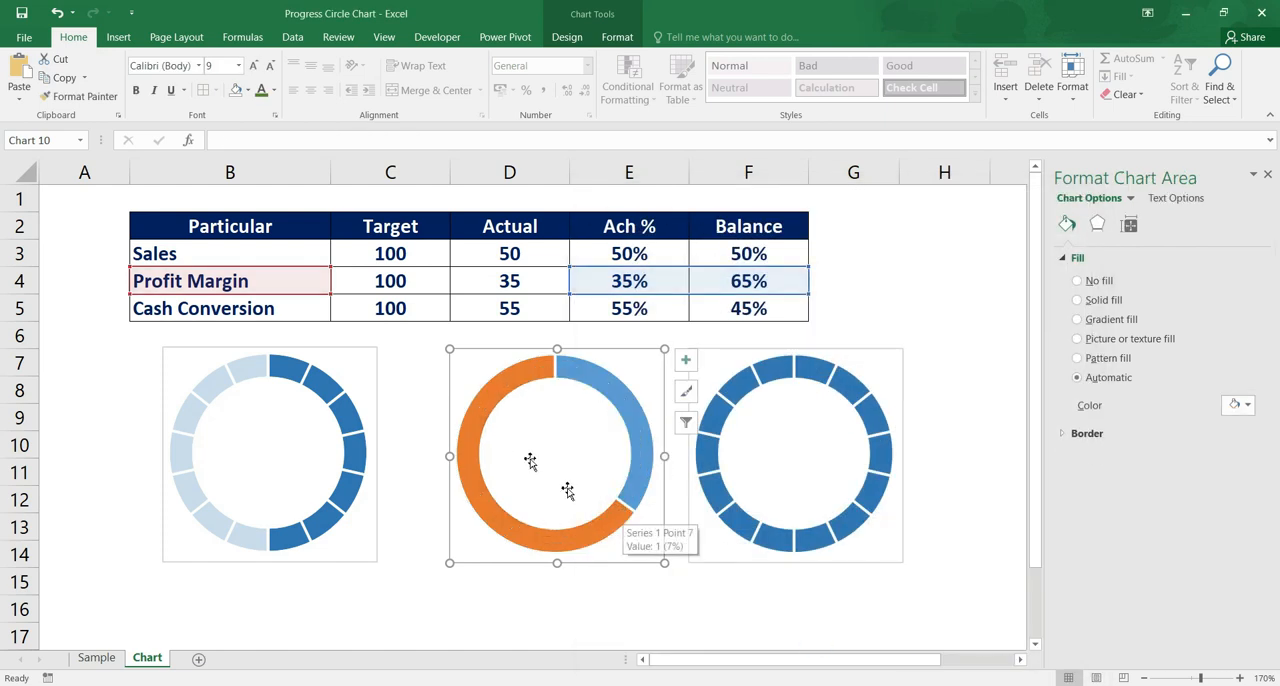
Remove the fill from the achievement slice of the second chart's Profit Margin series
click(637, 412)
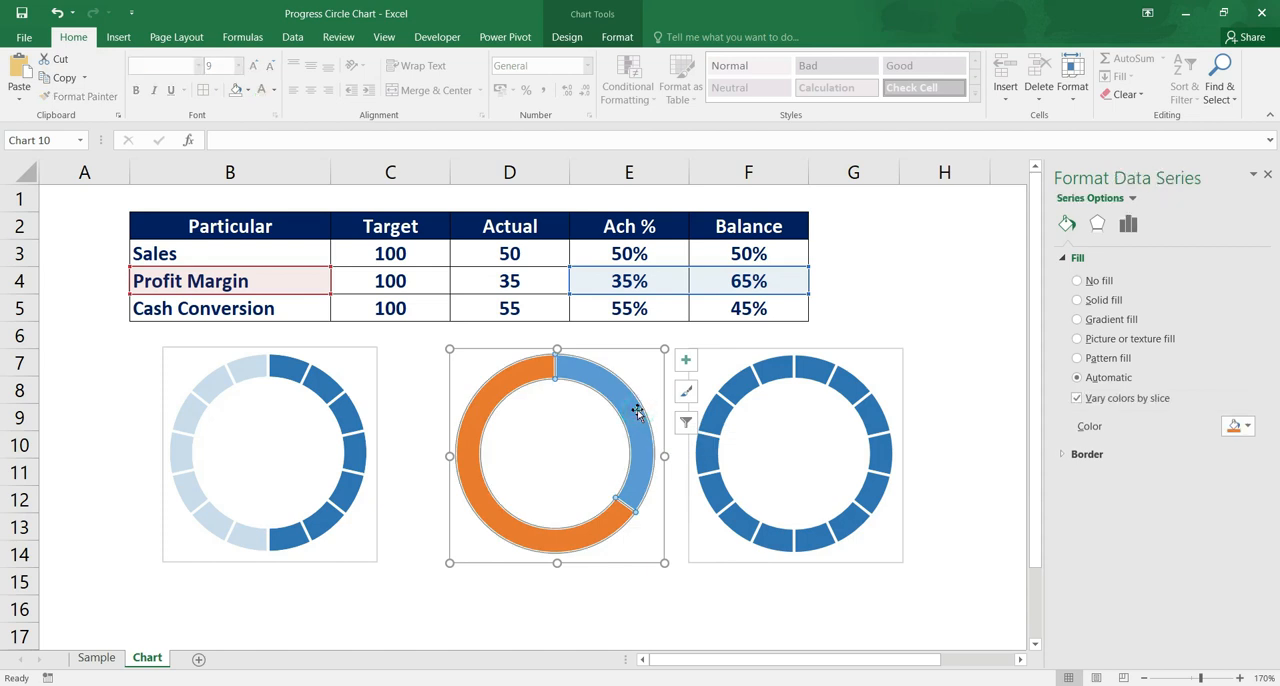
click(629, 410)
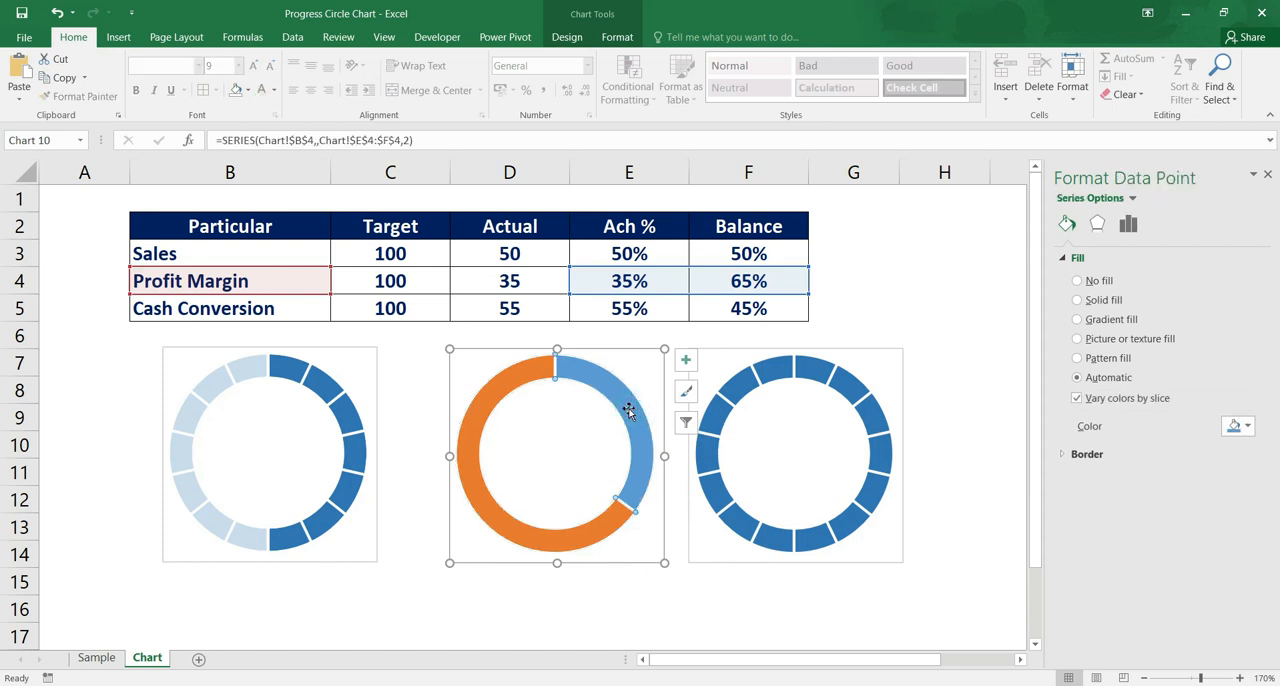
click(1078, 283)
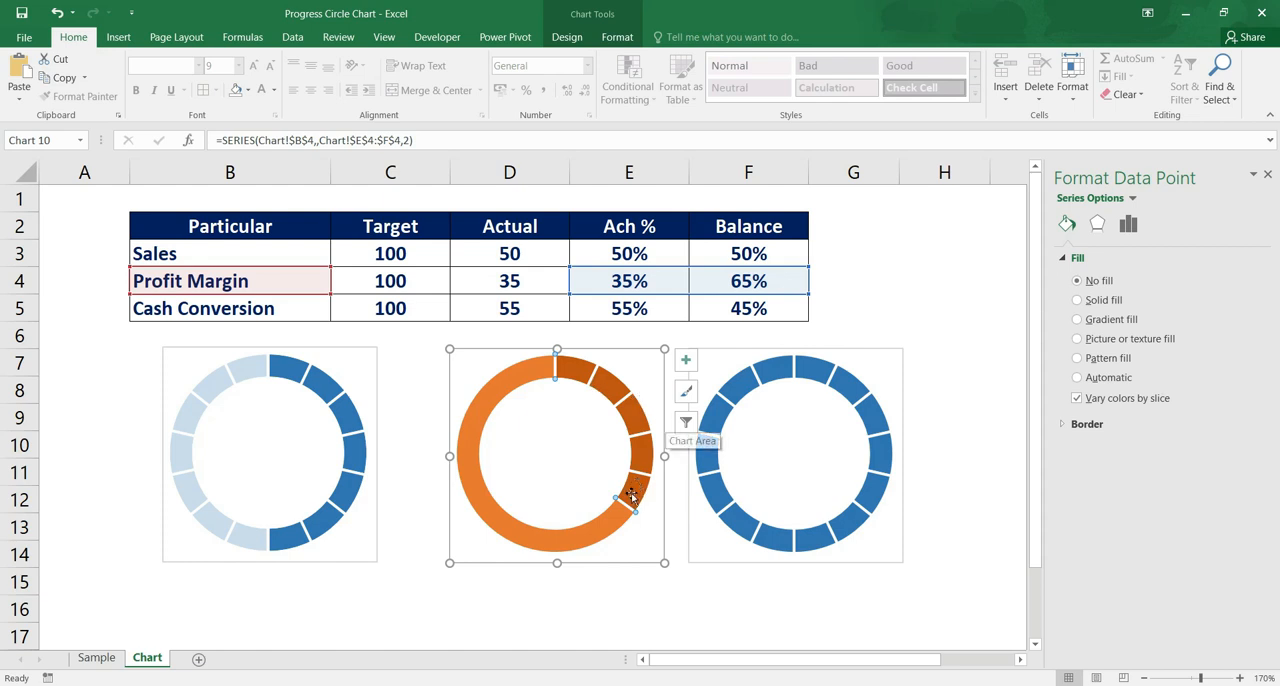
Give the Profit Margin series' balance slice a solid white fill with 26% transparency
click(491, 511)
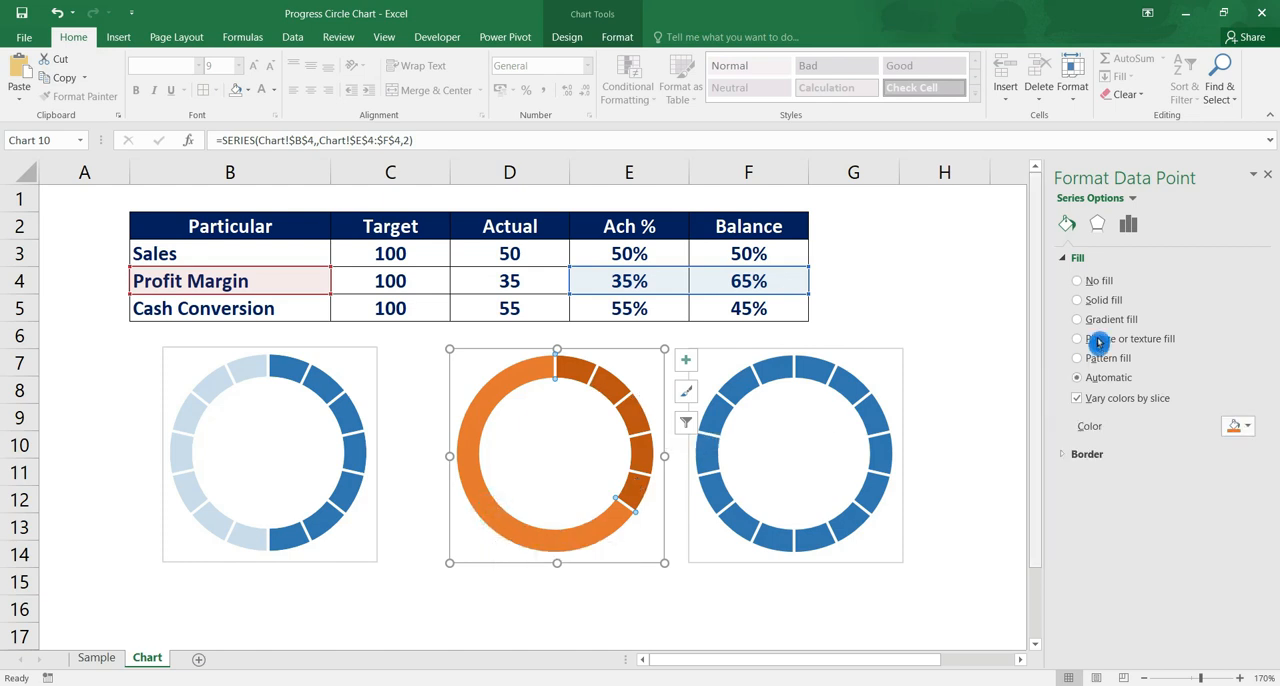
click(1079, 303)
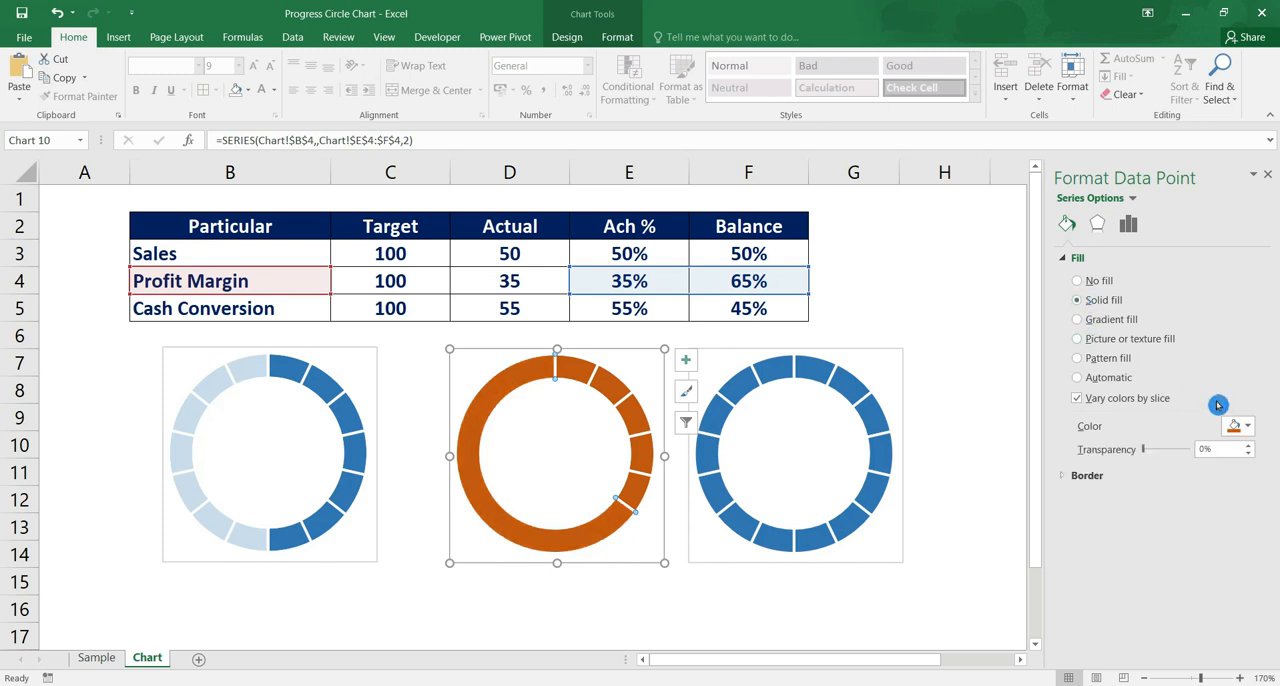
click(1247, 430)
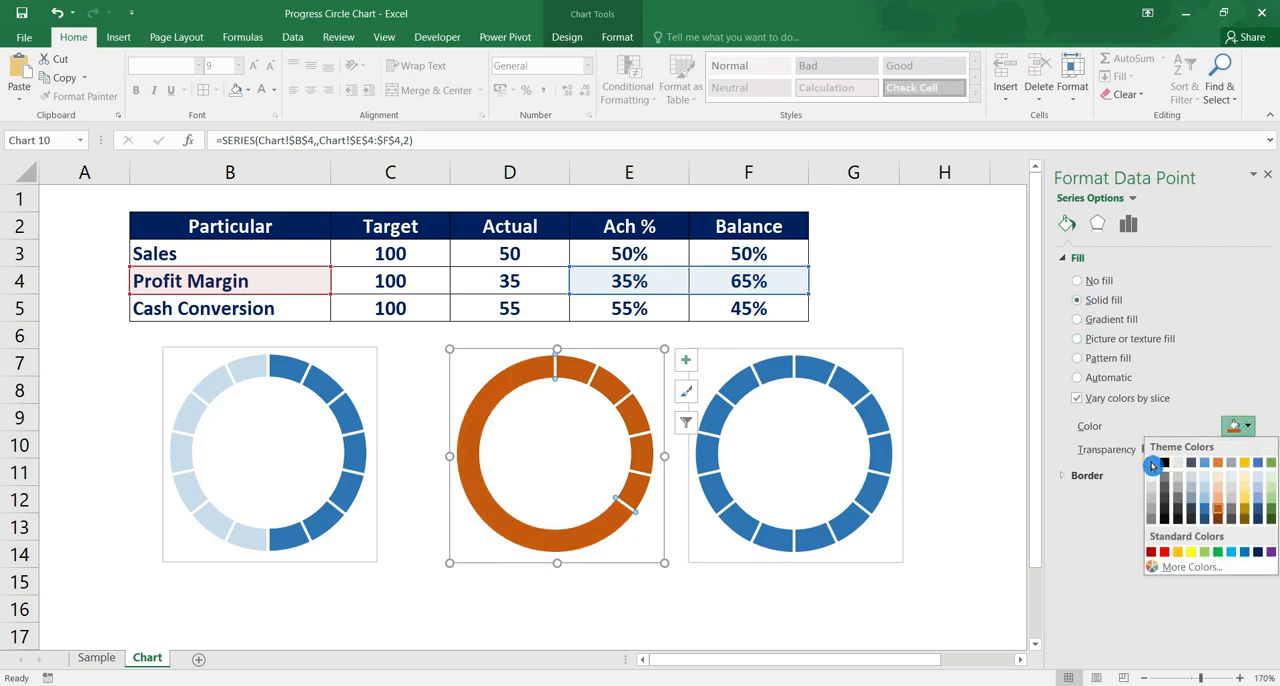
click(1152, 464)
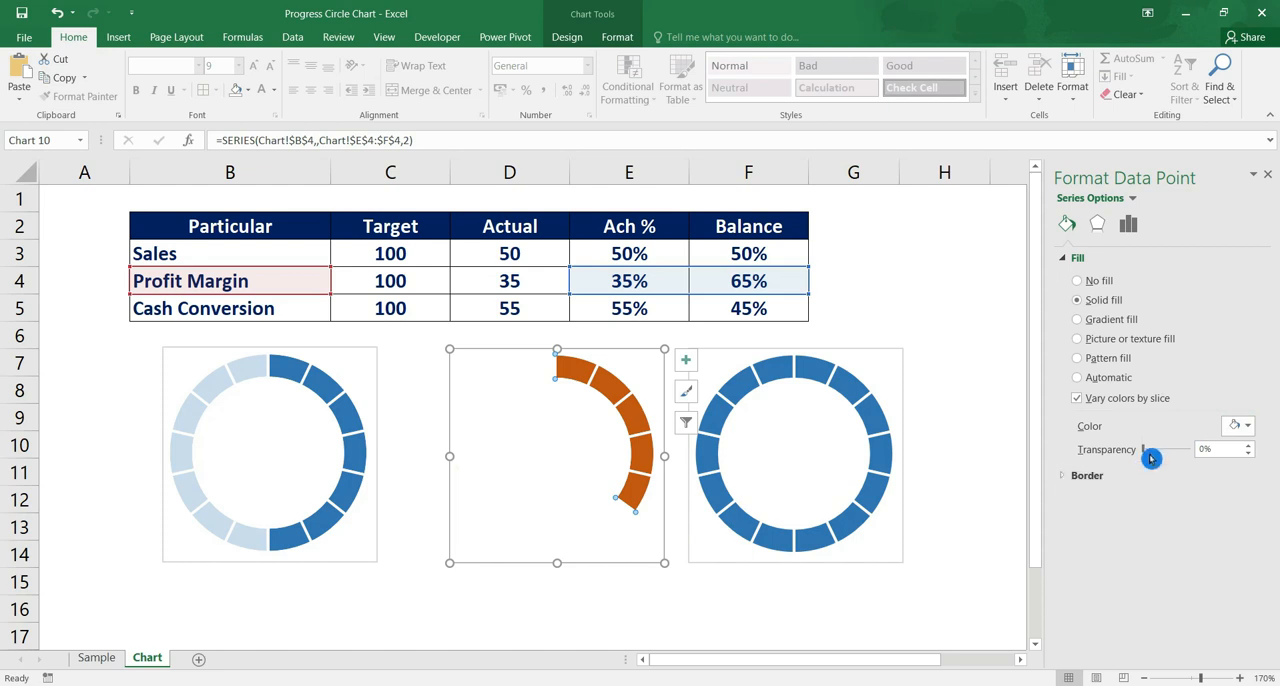
drag(1150, 456, 1156, 457)
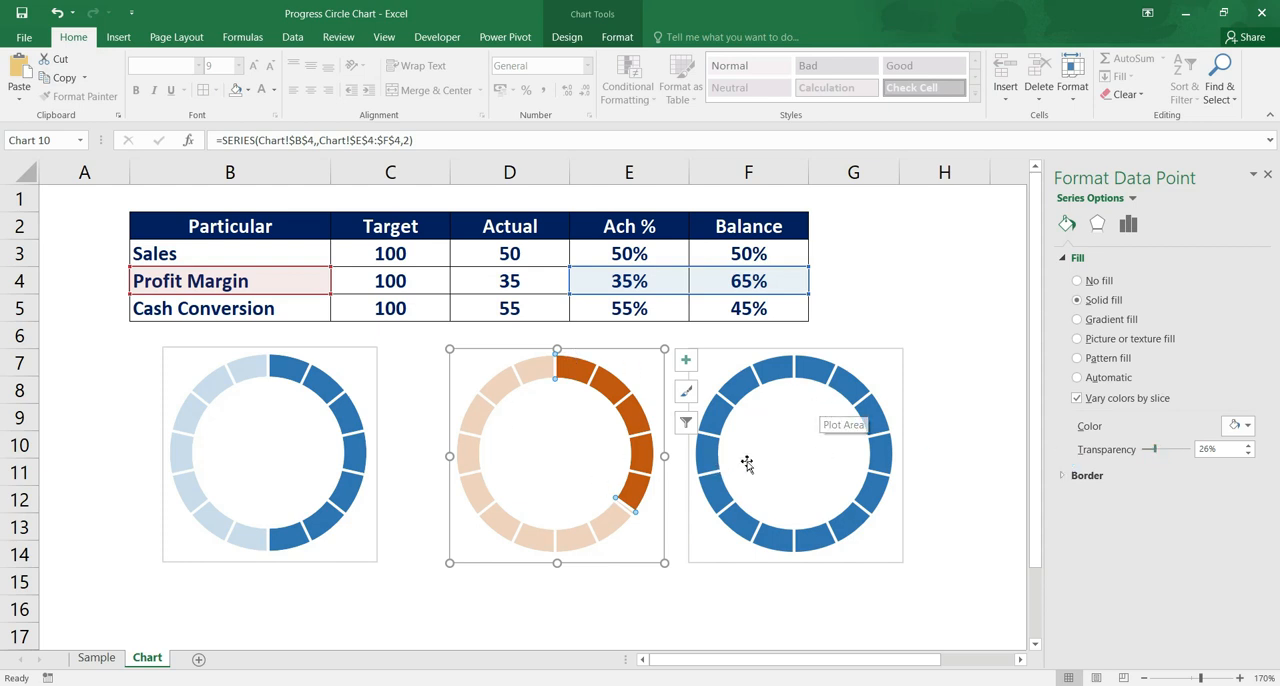
Recolor all segments of the third doughnut chart's ring with a dark shade of green
click(830, 428)
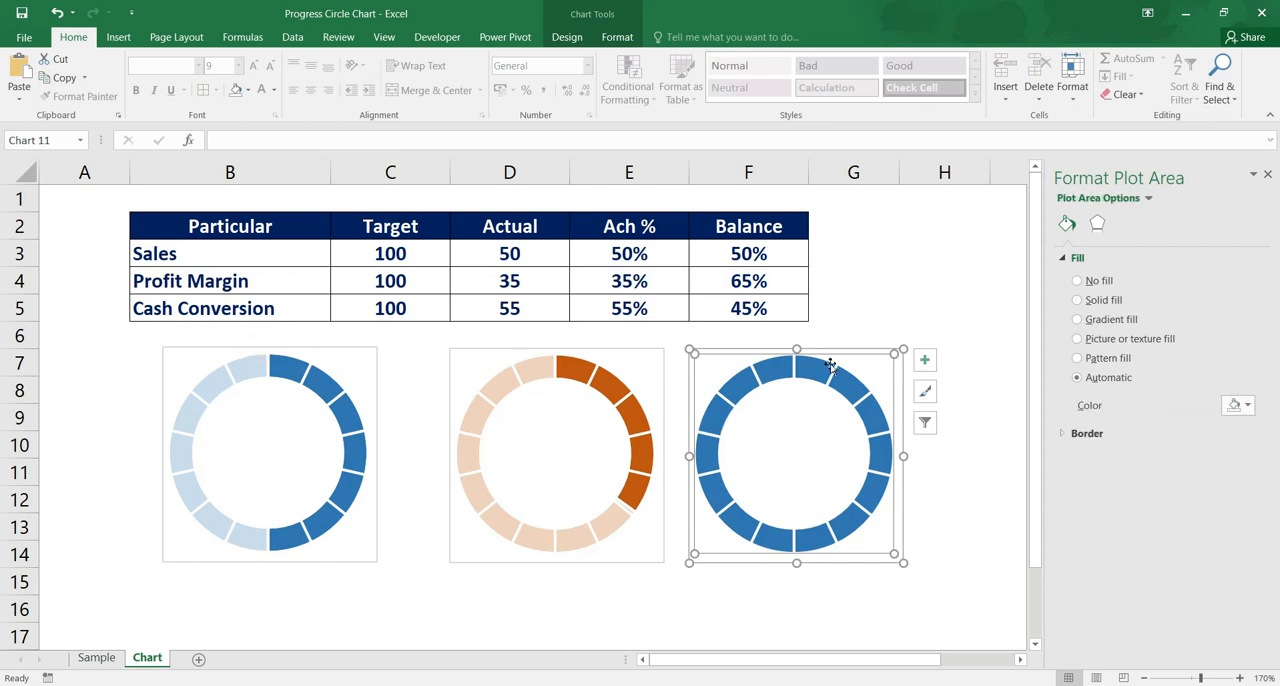
click(850, 385)
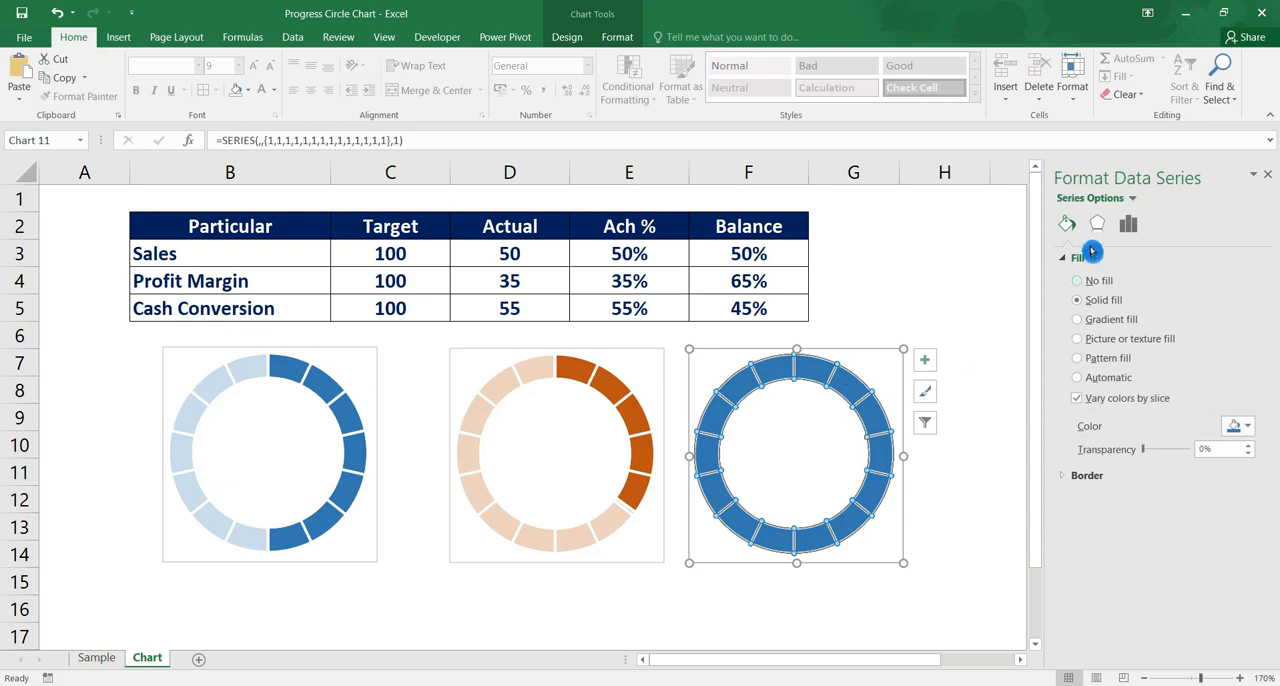
click(1240, 425)
click(1262, 552)
click(950, 418)
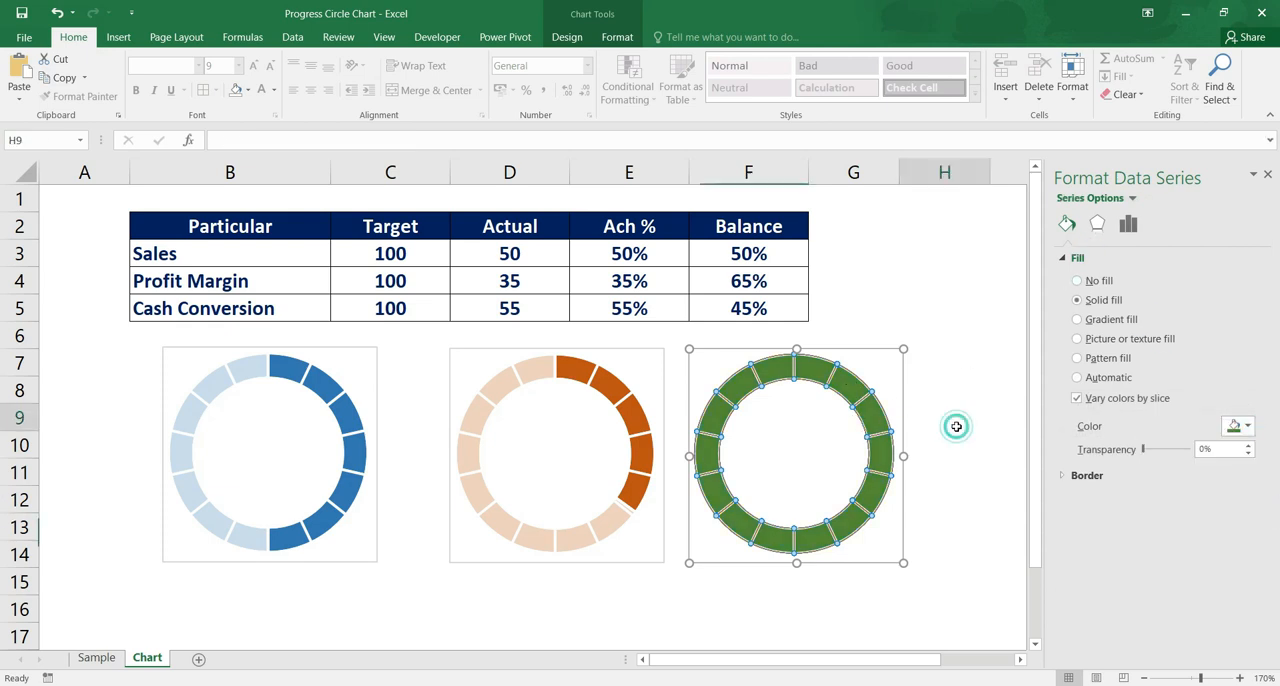
Add a new data series to the third doughnut chart, taking its name from the Cash Conversion cell B5
right_click(879, 456)
click(955, 527)
click(511, 420)
click(702, 418)
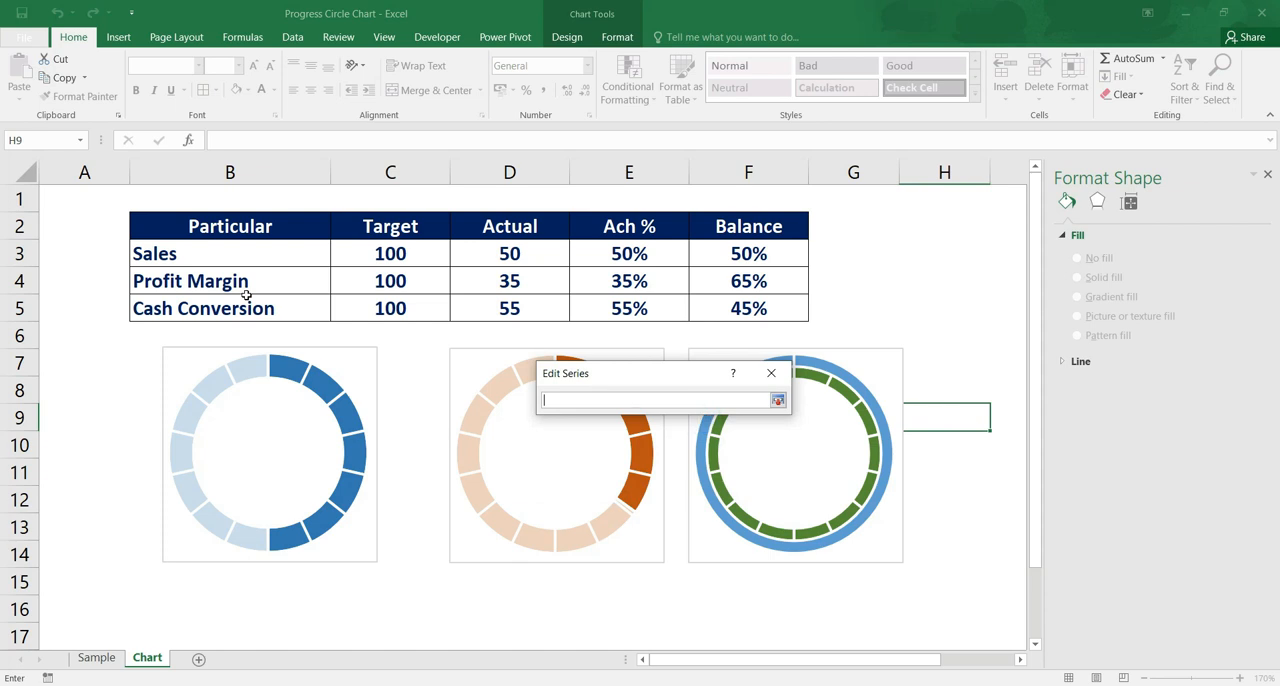
click(246, 296)
click(778, 400)
Set the Cash Conversion series values to cells E5:F5 and apply the new series to the third chart
click(697, 450)
click(666, 309)
drag(666, 309, 748, 309)
click(845, 400)
click(846, 471)
click(814, 543)
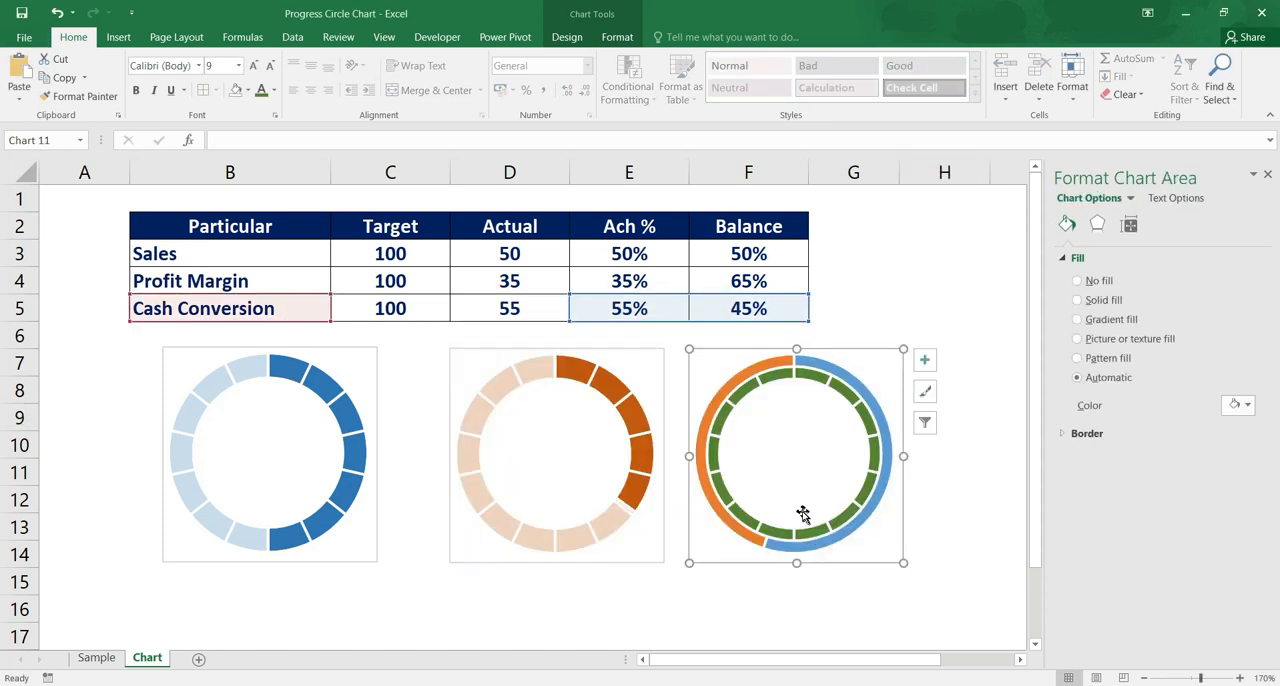
Move the third chart's Cash Conversion series to the secondary axis, keeping the Doughnut chart type
right_click(864, 478)
click(986, 543)
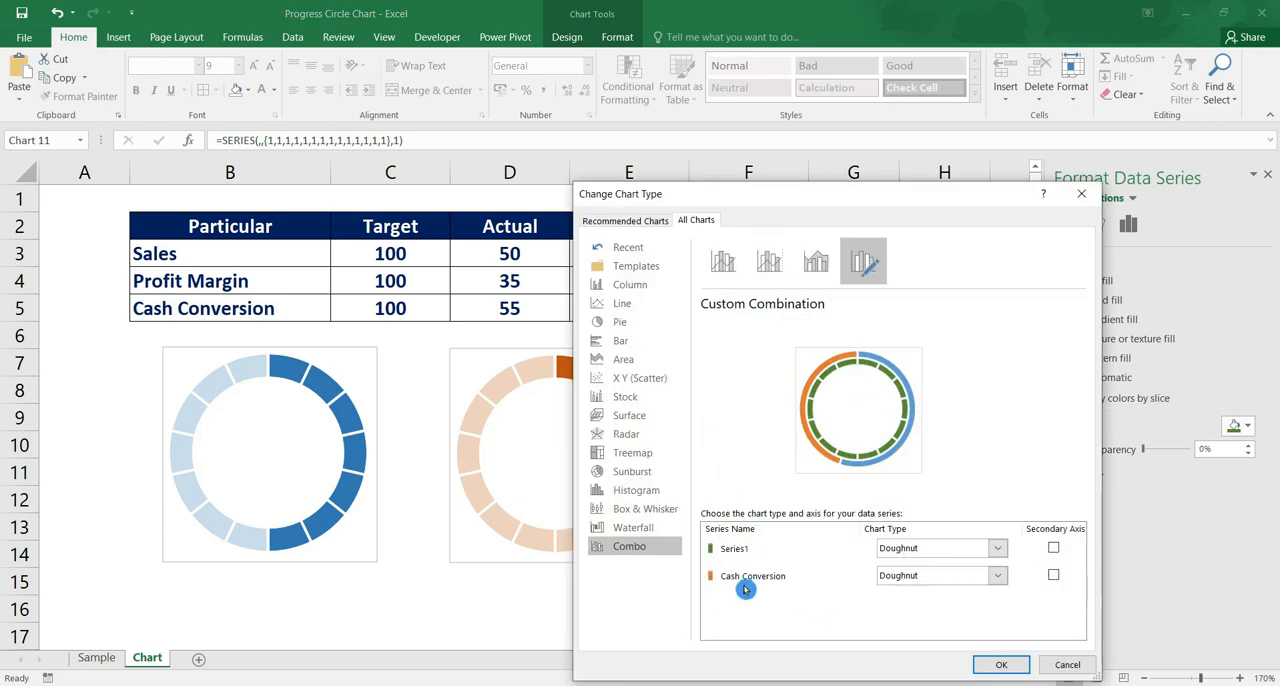
click(1053, 575)
click(1010, 665)
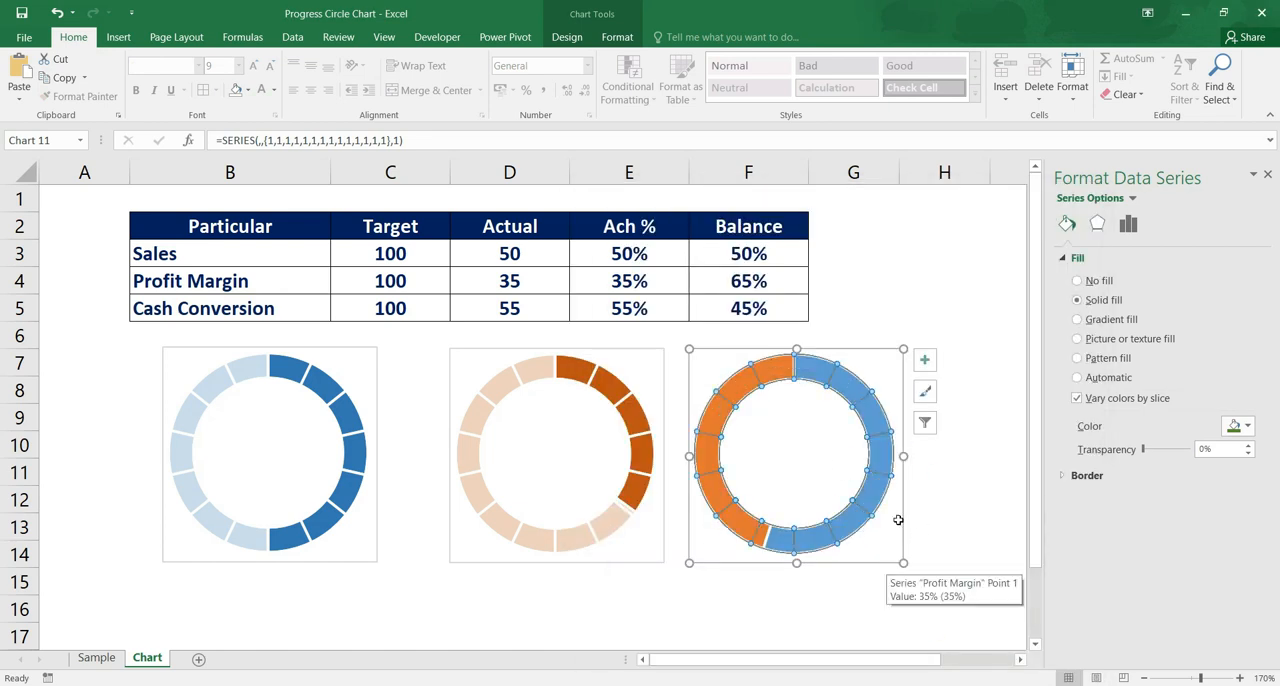
Remove the fill from the achievement slice of the third chart's Cash Conversion series
click(868, 440)
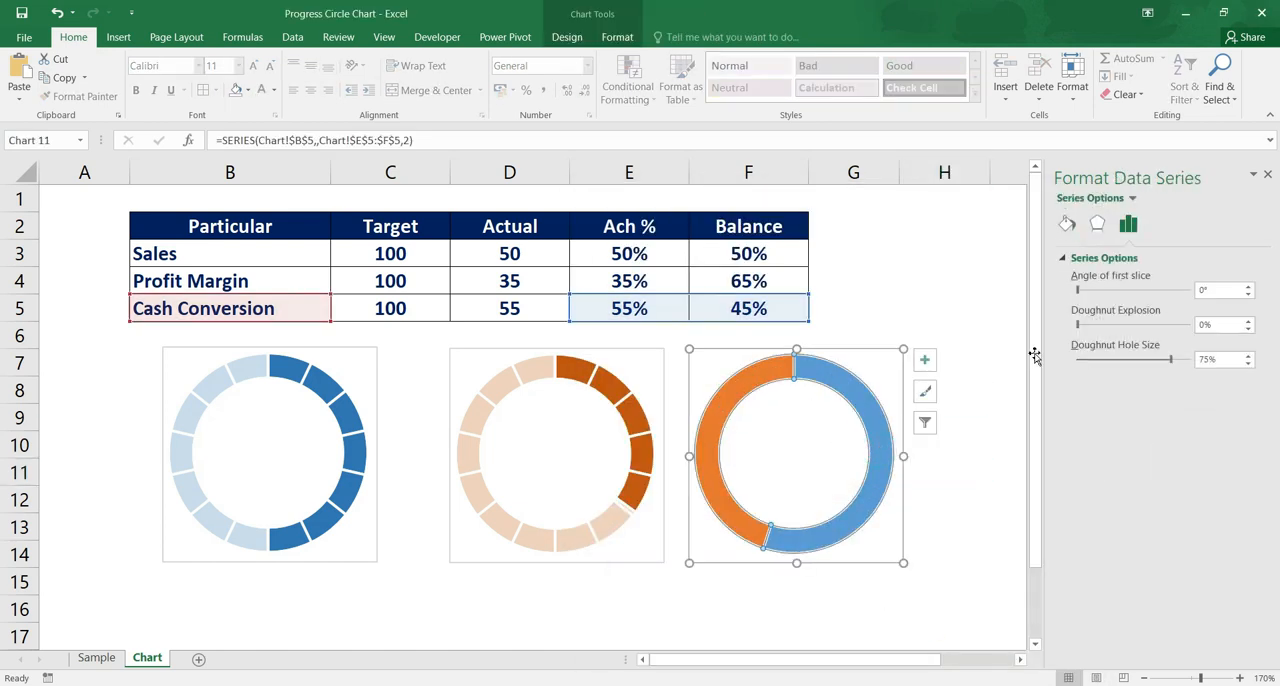
click(1067, 224)
click(1077, 281)
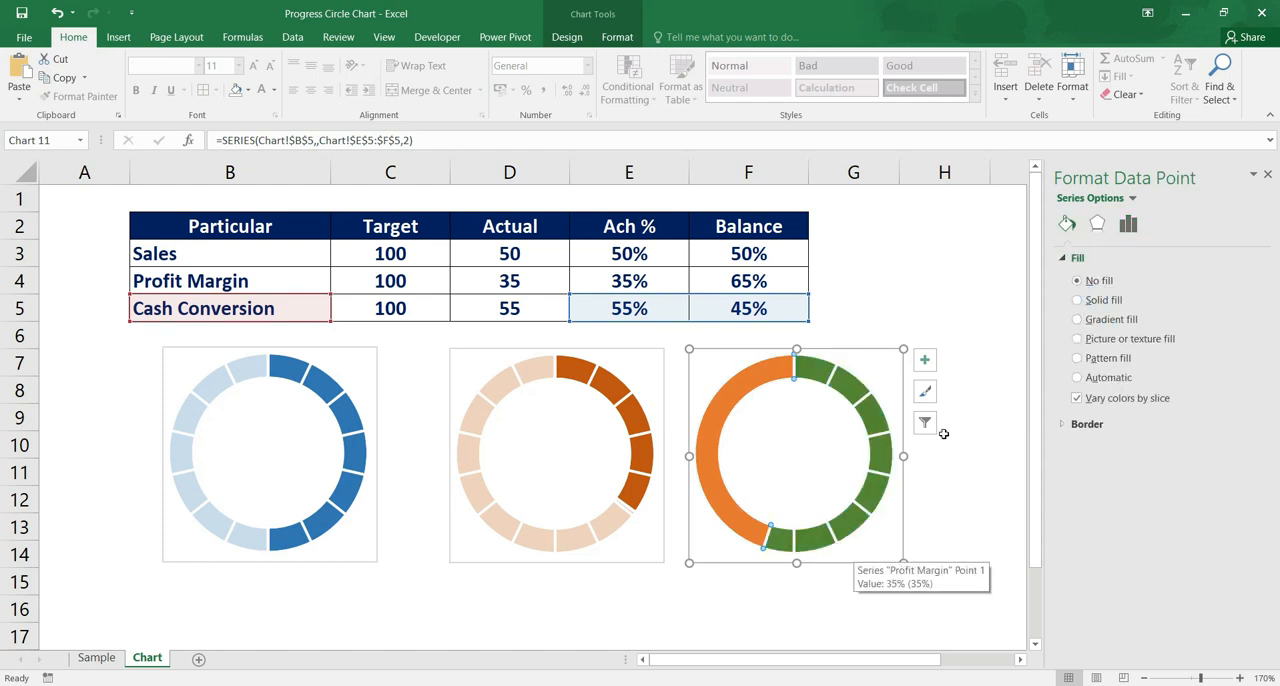
Give the Cash Conversion series' balance slice a partly transparent solid white fill
click(722, 407)
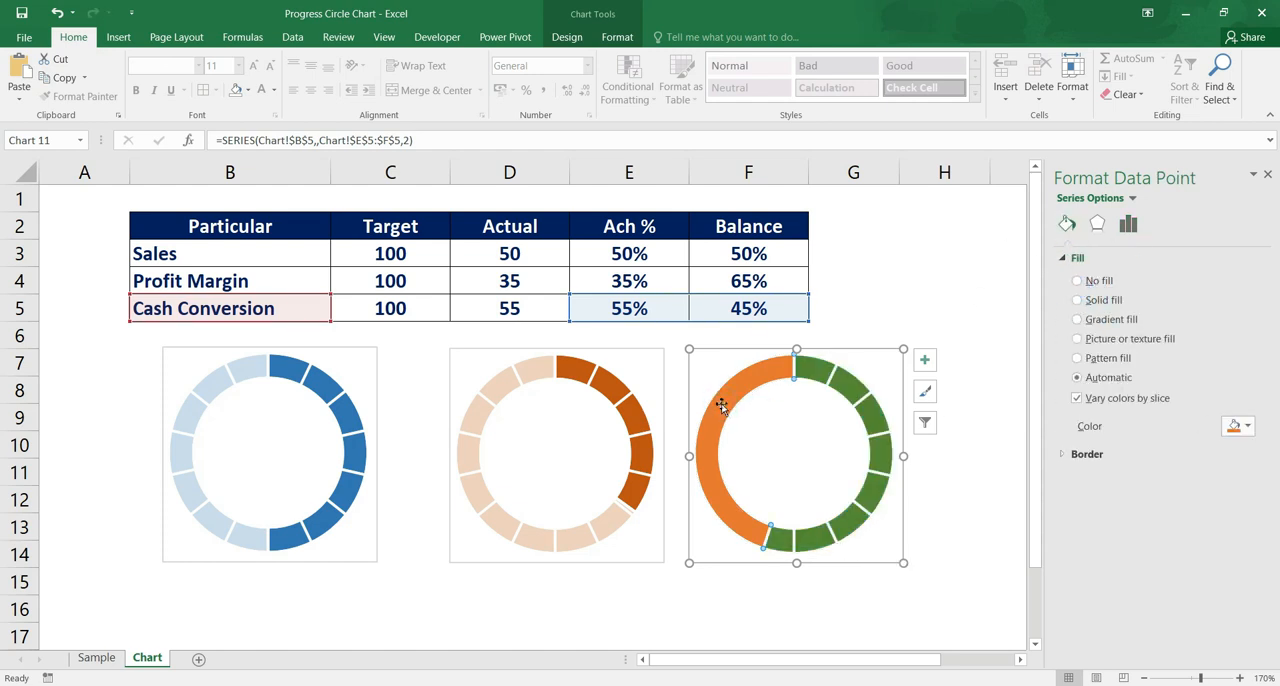
click(1078, 299)
click(1244, 429)
click(1153, 464)
drag(1147, 452, 1161, 454)
click(984, 554)
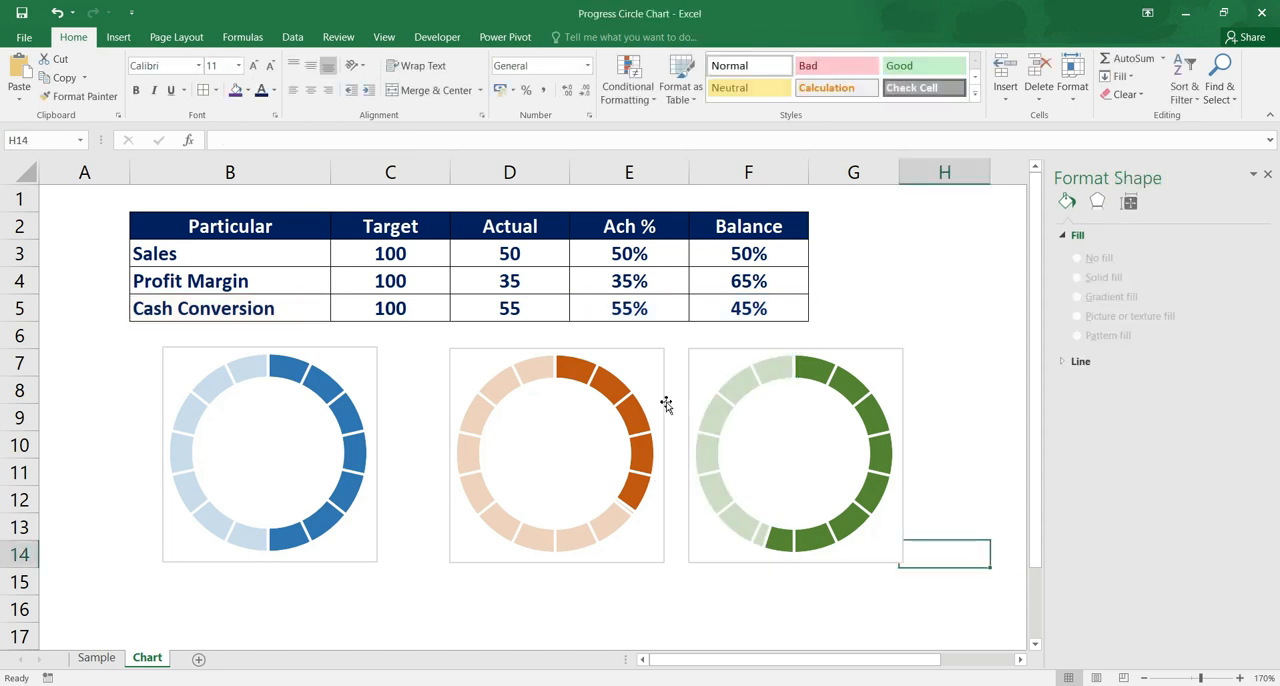
Test the second and third charts by setting the actual Profit Margin in D4 to 41 and Cash Conversion in D5 to 78
click(518, 281)
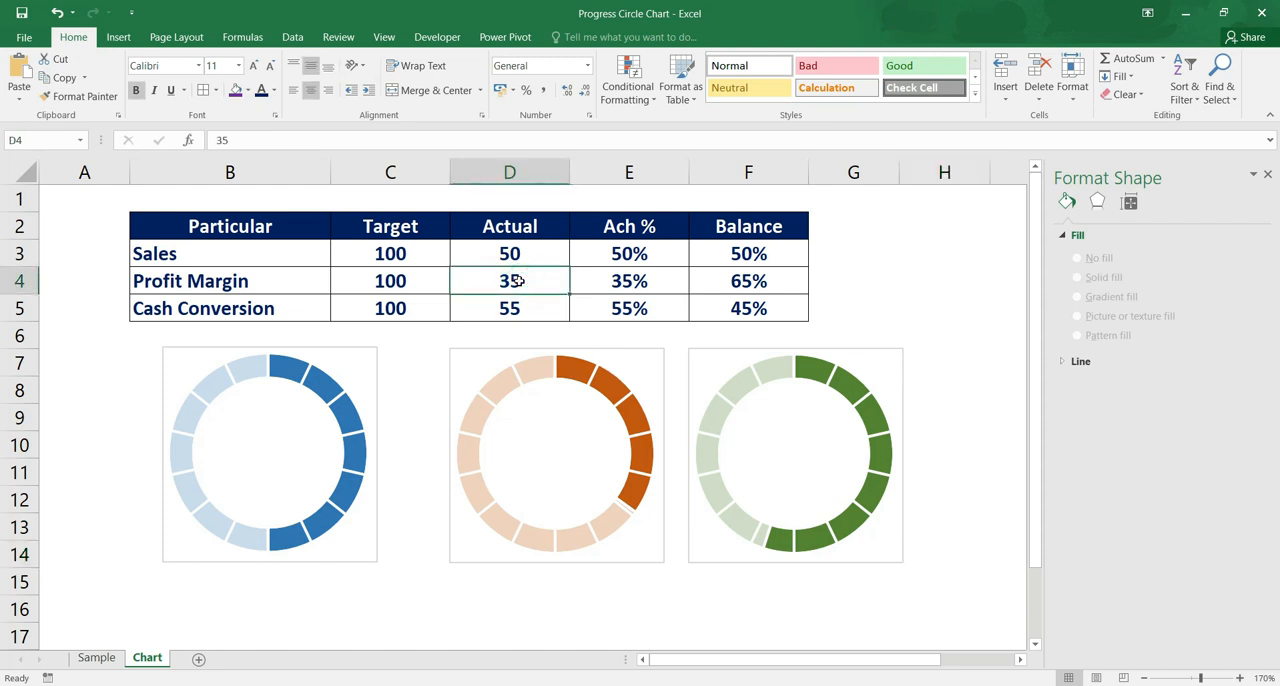
text(41)
key(Return)
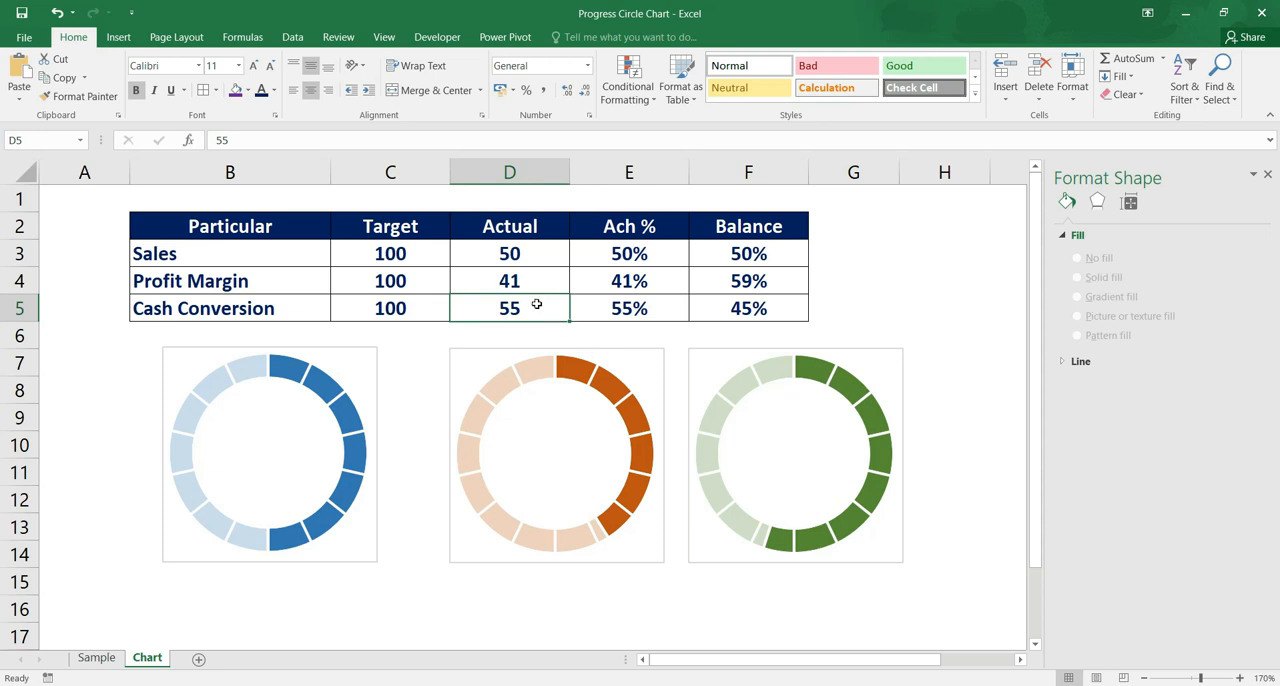
text(78)
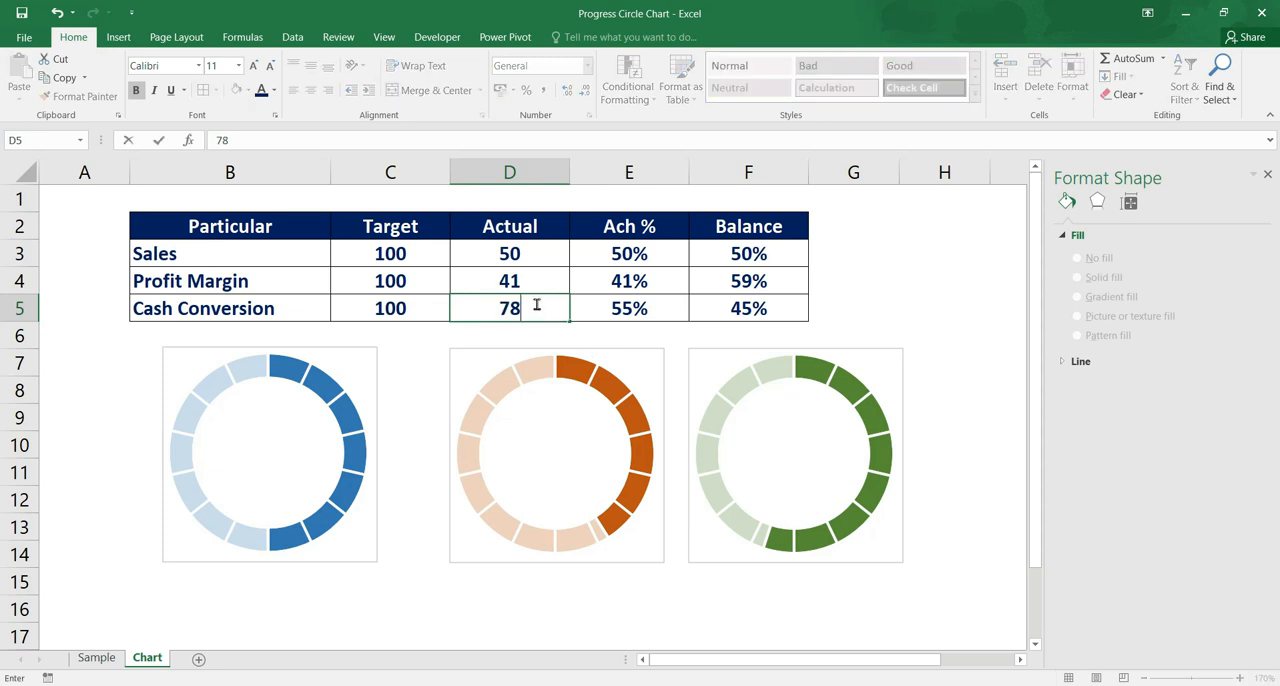
key(Return)
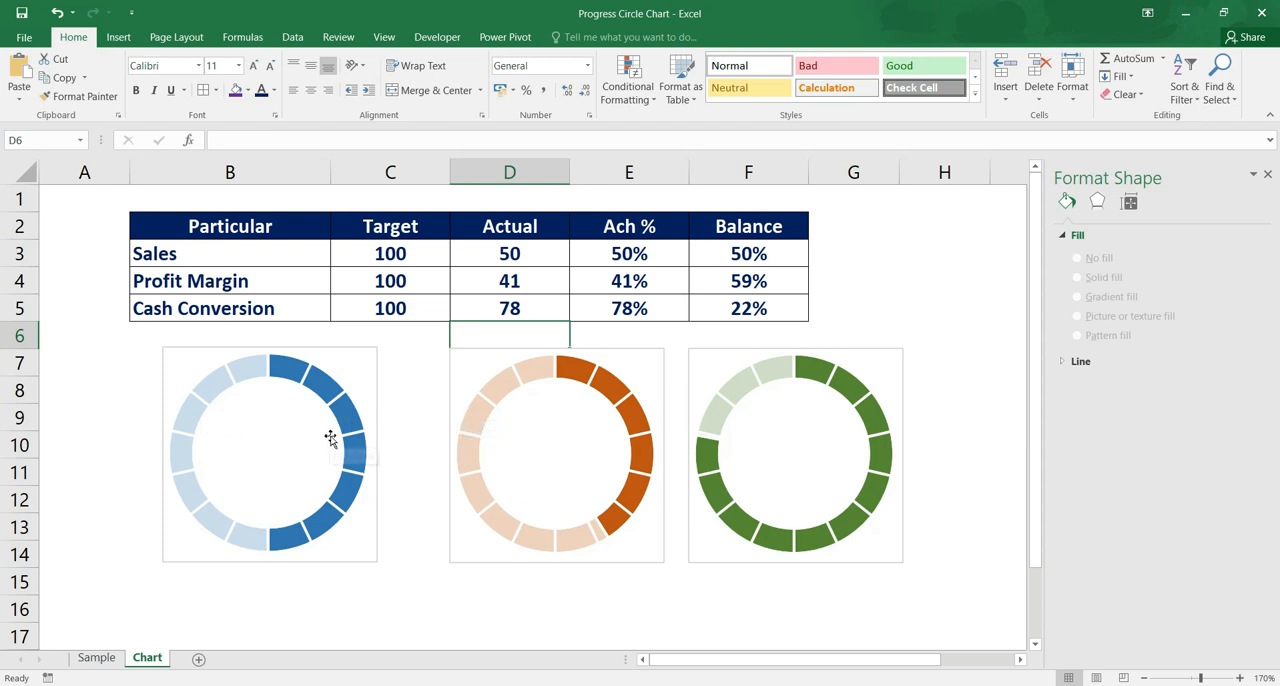
Add a text box about 1.9 cm wide in the centre of the Sales doughnut chart and link it to cell E3
click(118, 37)
click(1020, 92)
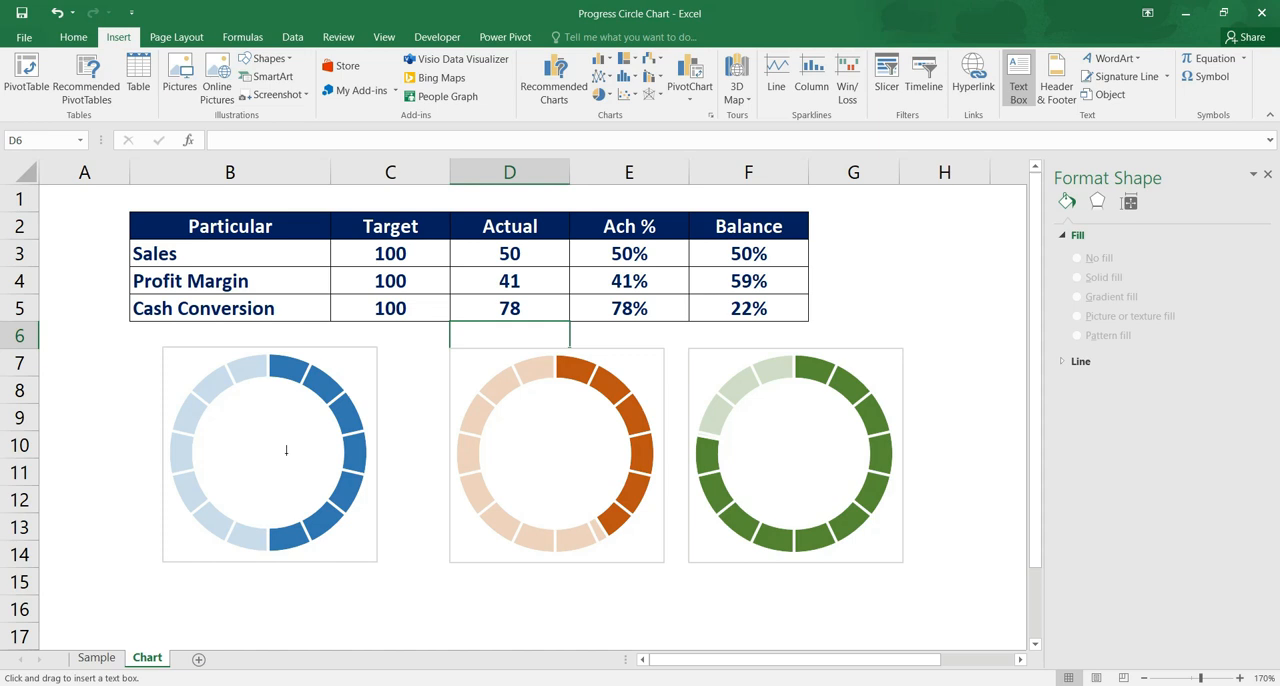
drag(215, 436, 316, 470)
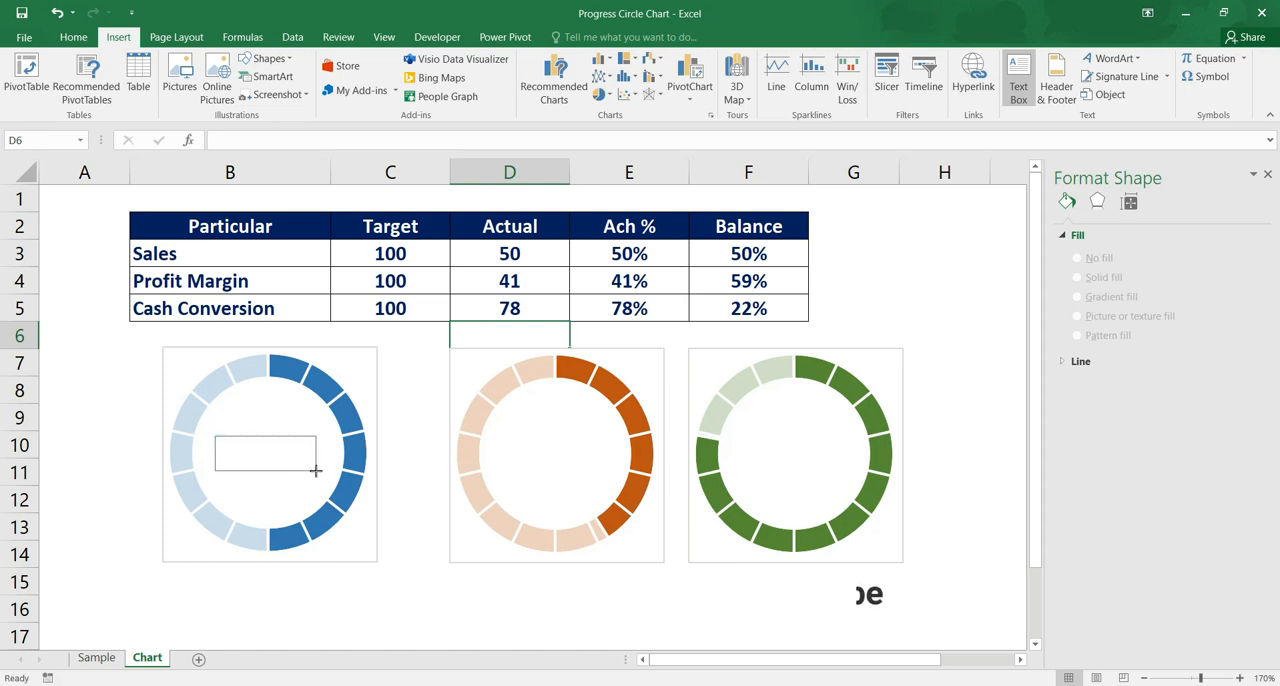
click(240, 137)
text(=)
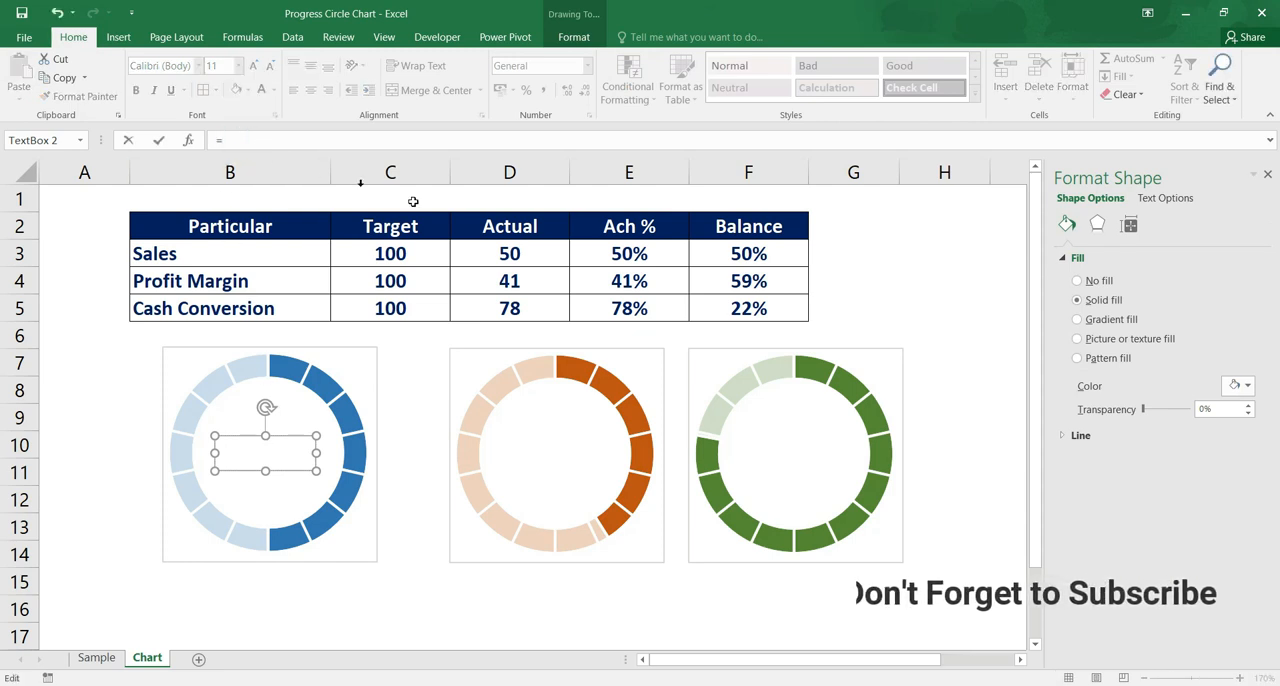
click(640, 254)
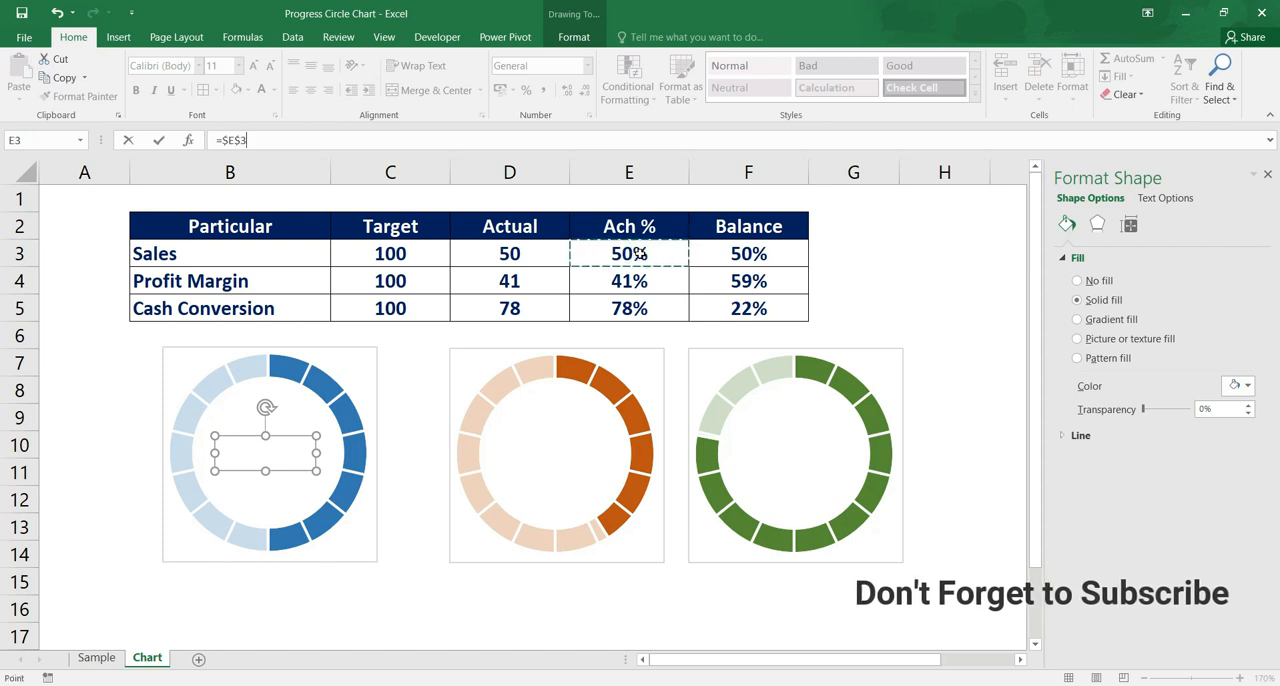
key(Return)
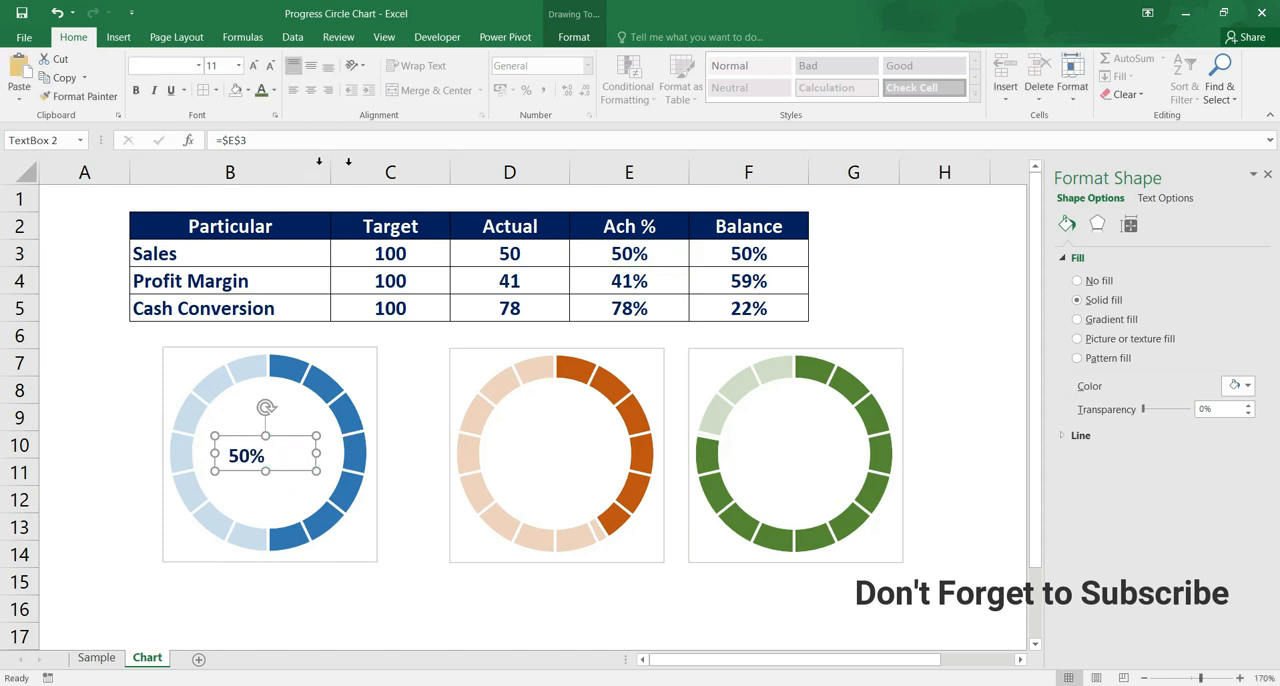
Centre the Sales percentage label horizontally and vertically in its box, with a darker blue font at size 14
click(315, 67)
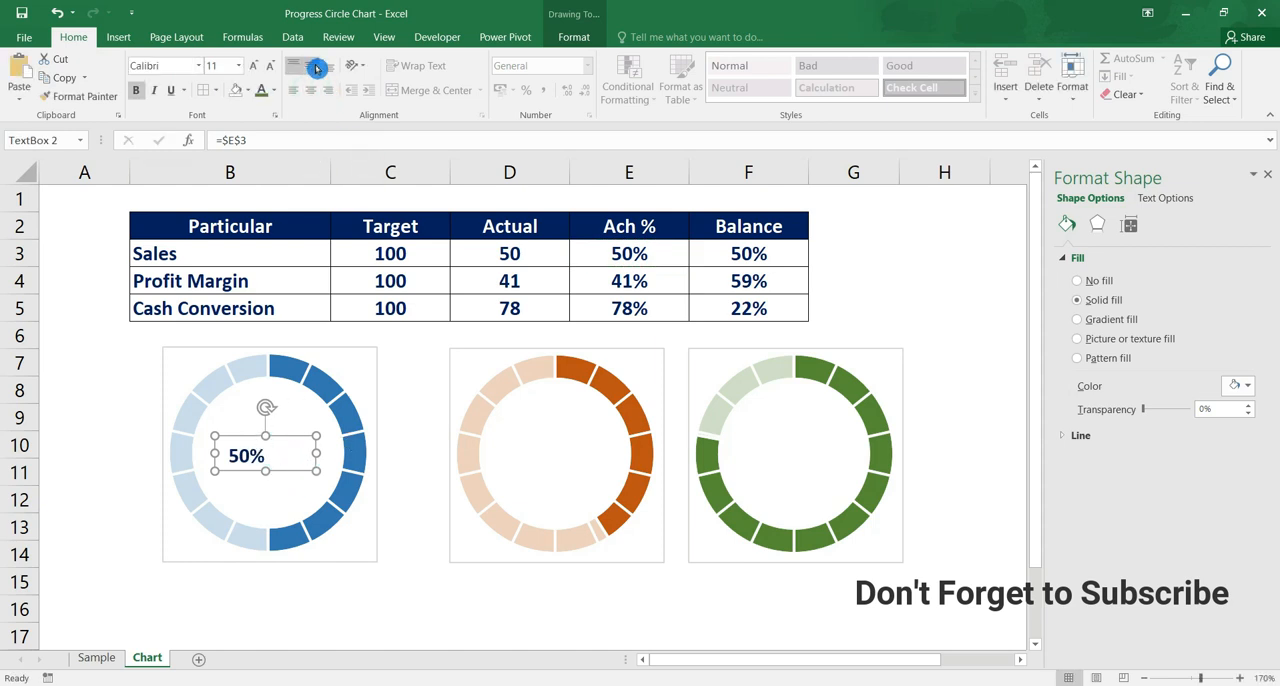
click(317, 90)
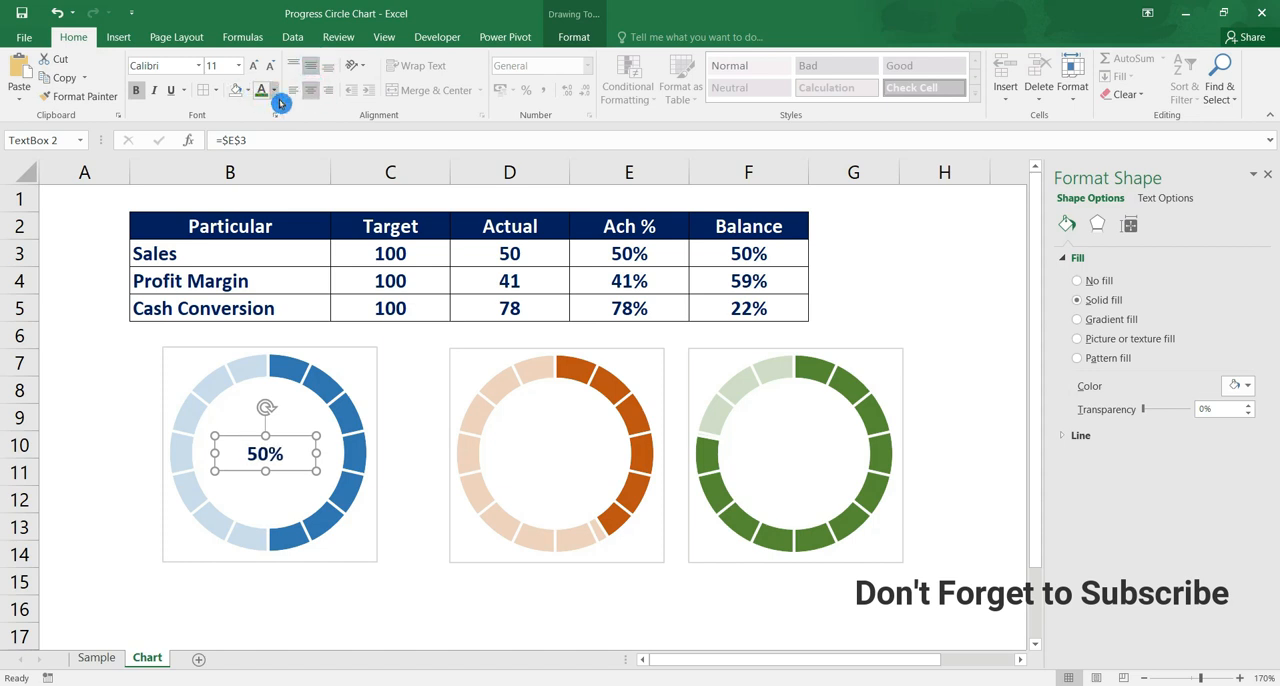
click(278, 99)
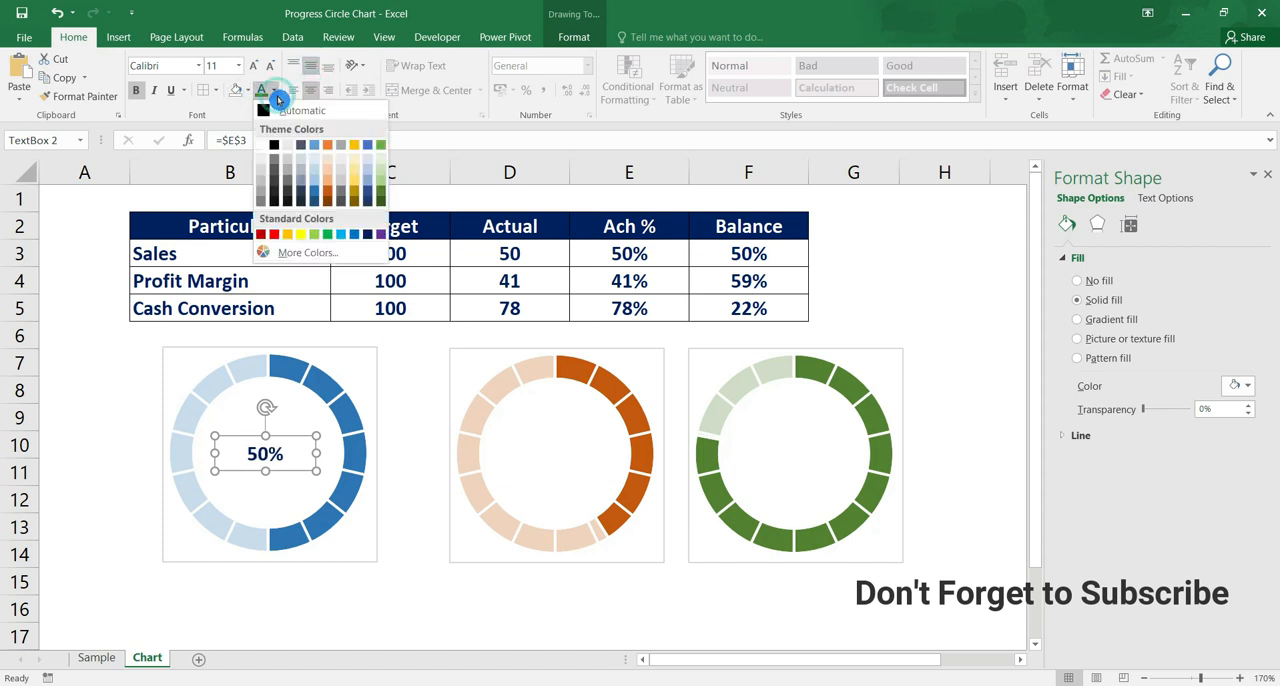
click(317, 193)
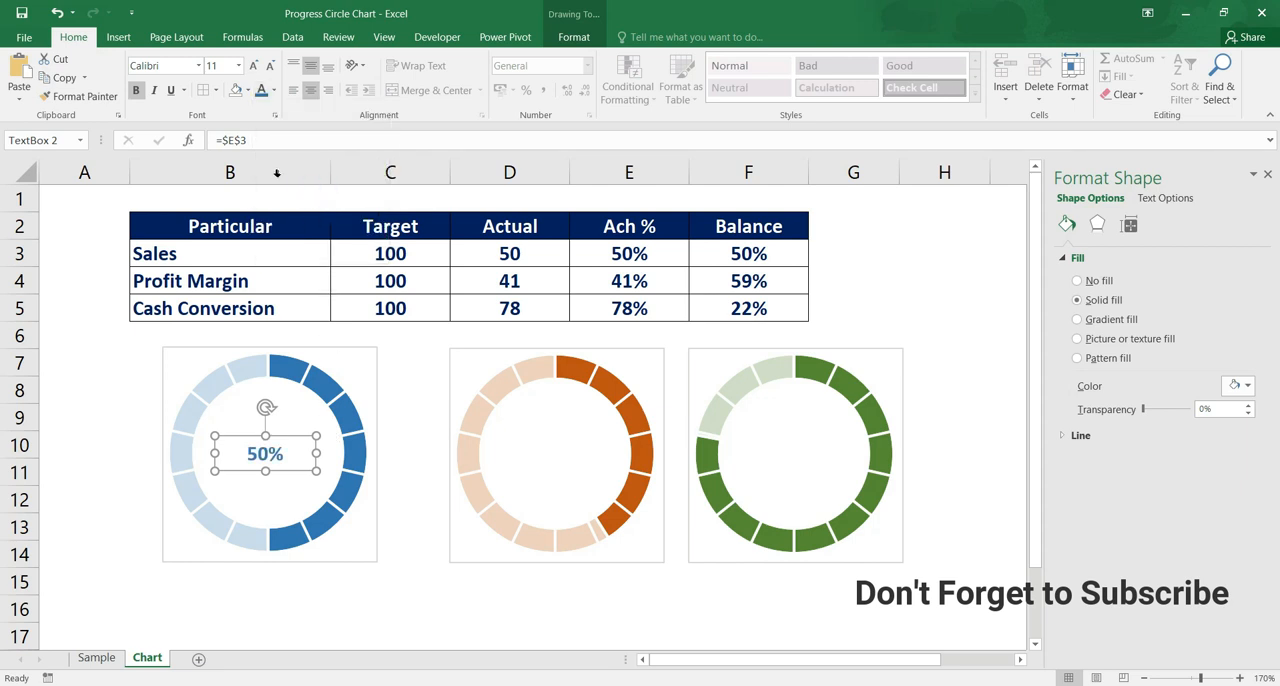
click(238, 65)
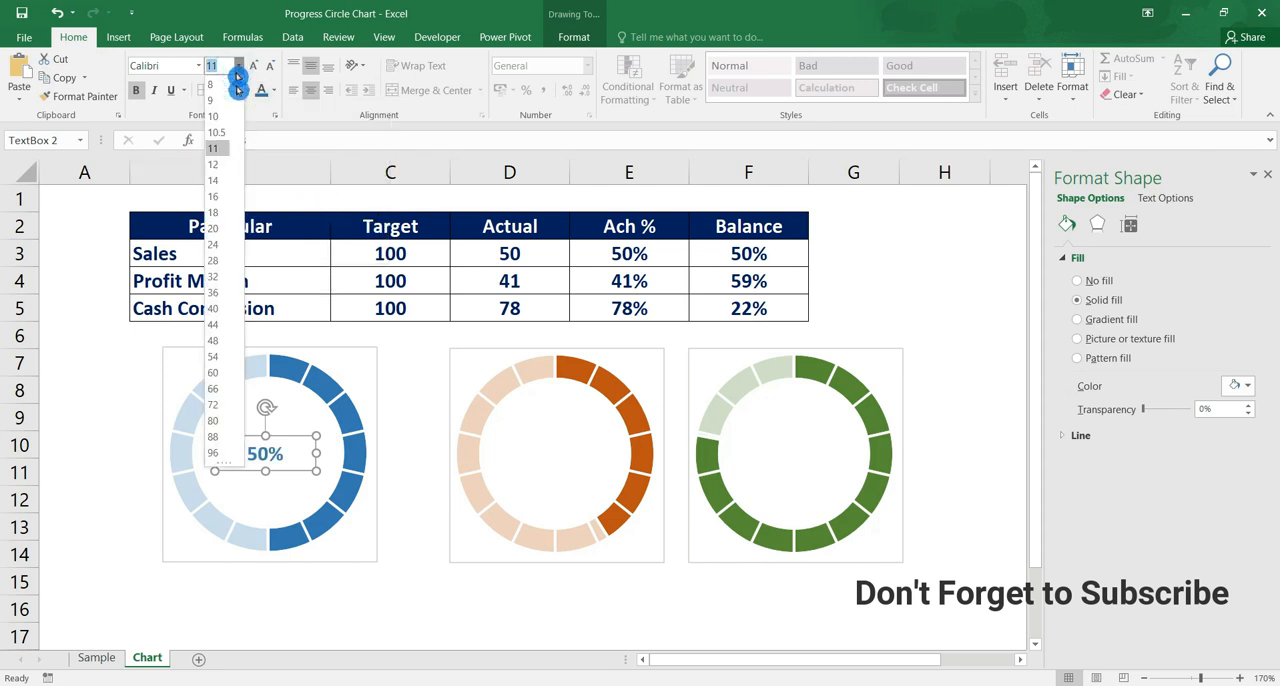
click(230, 181)
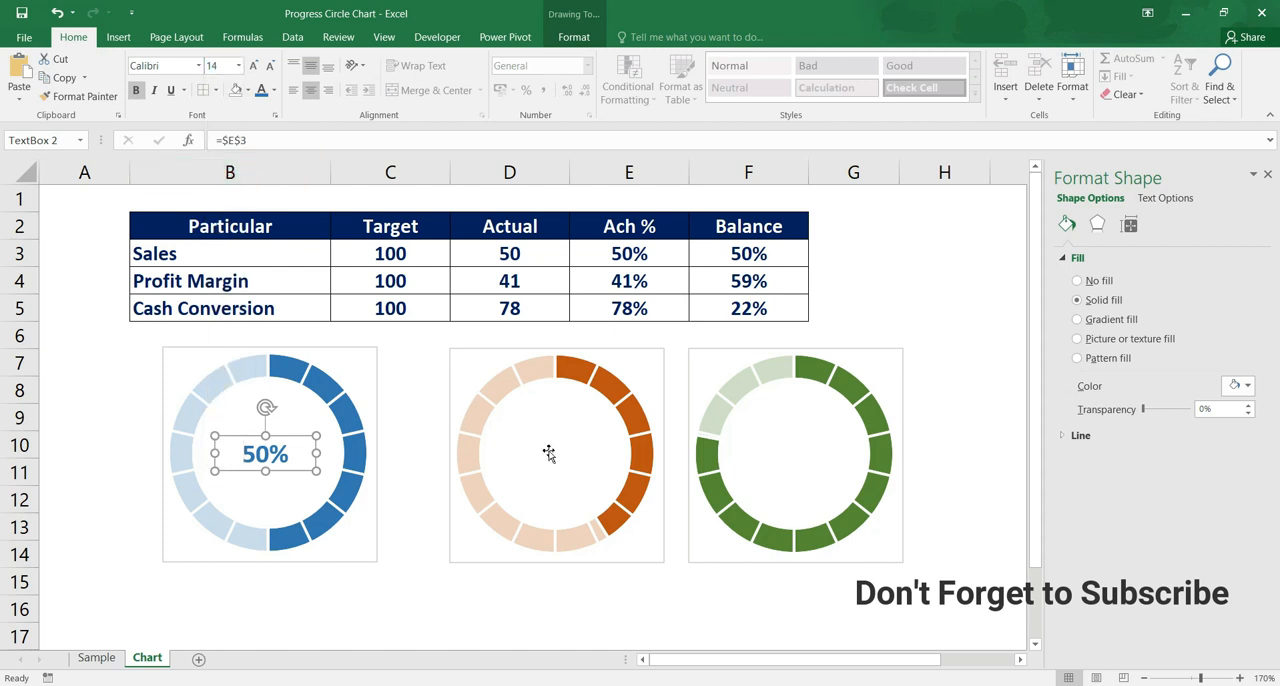
Add a text box in the centre of the Profit Margin doughnut chart and link it to cell E4
click(587, 415)
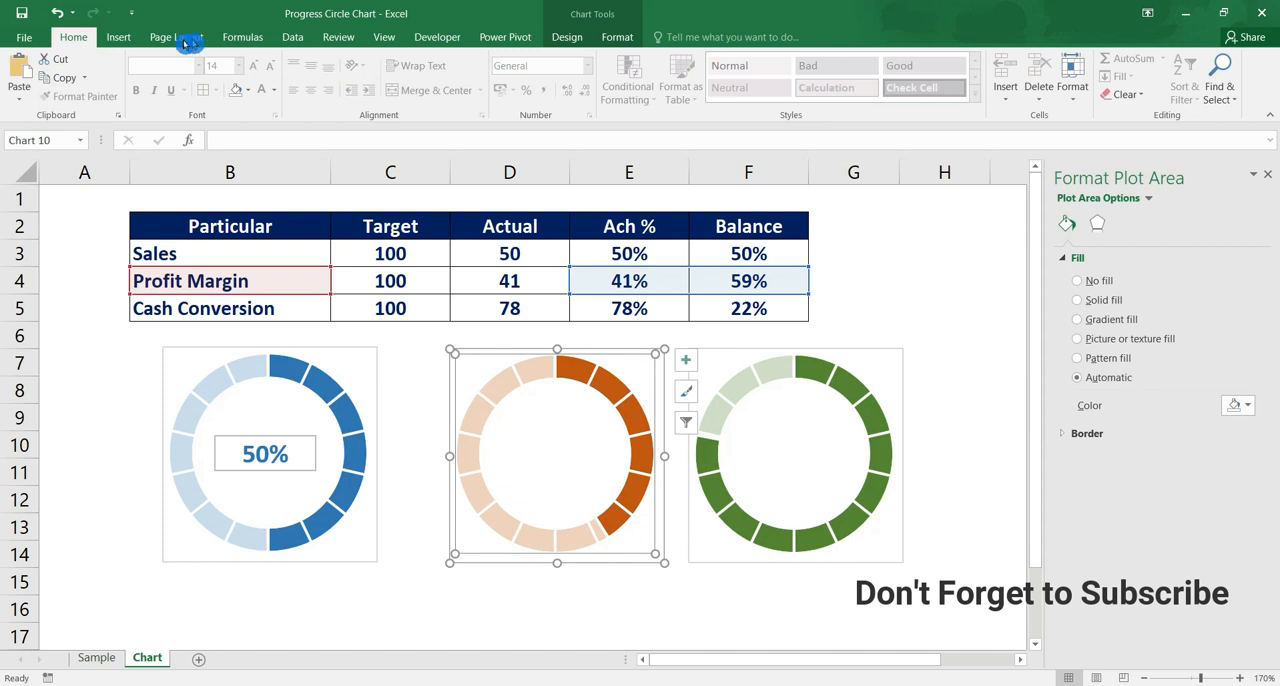
click(118, 37)
click(1028, 88)
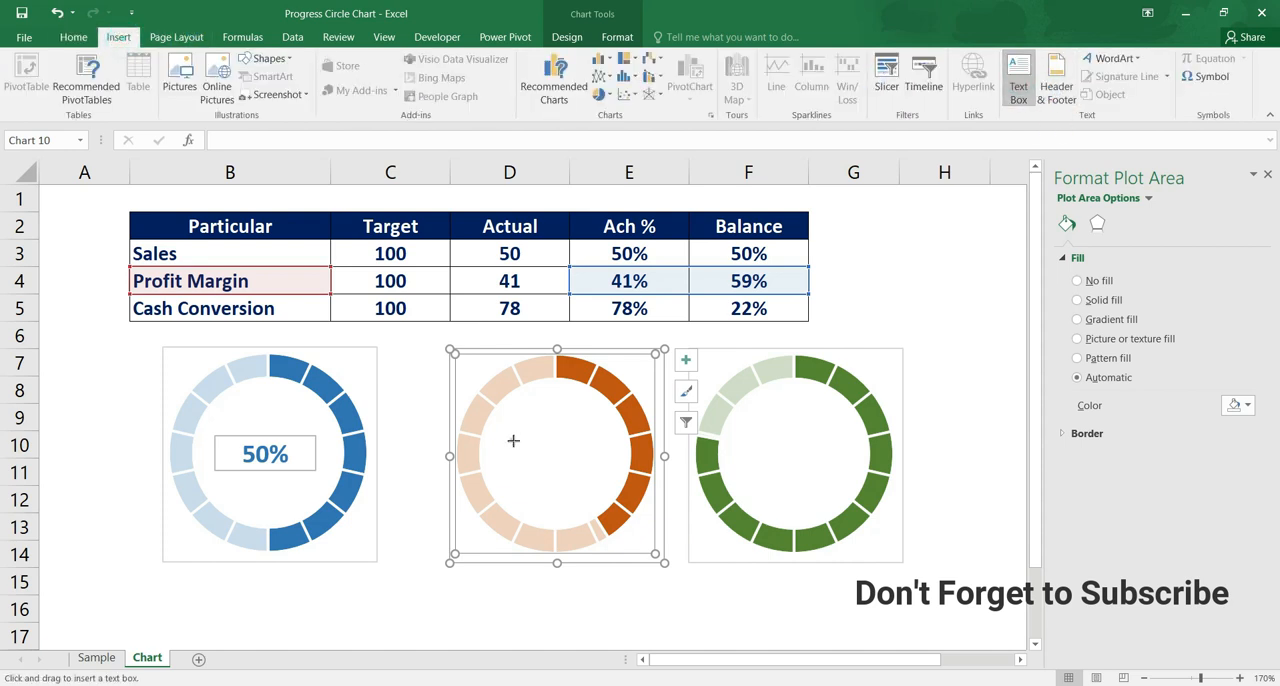
drag(511, 439, 616, 483)
click(345, 140)
text(=)
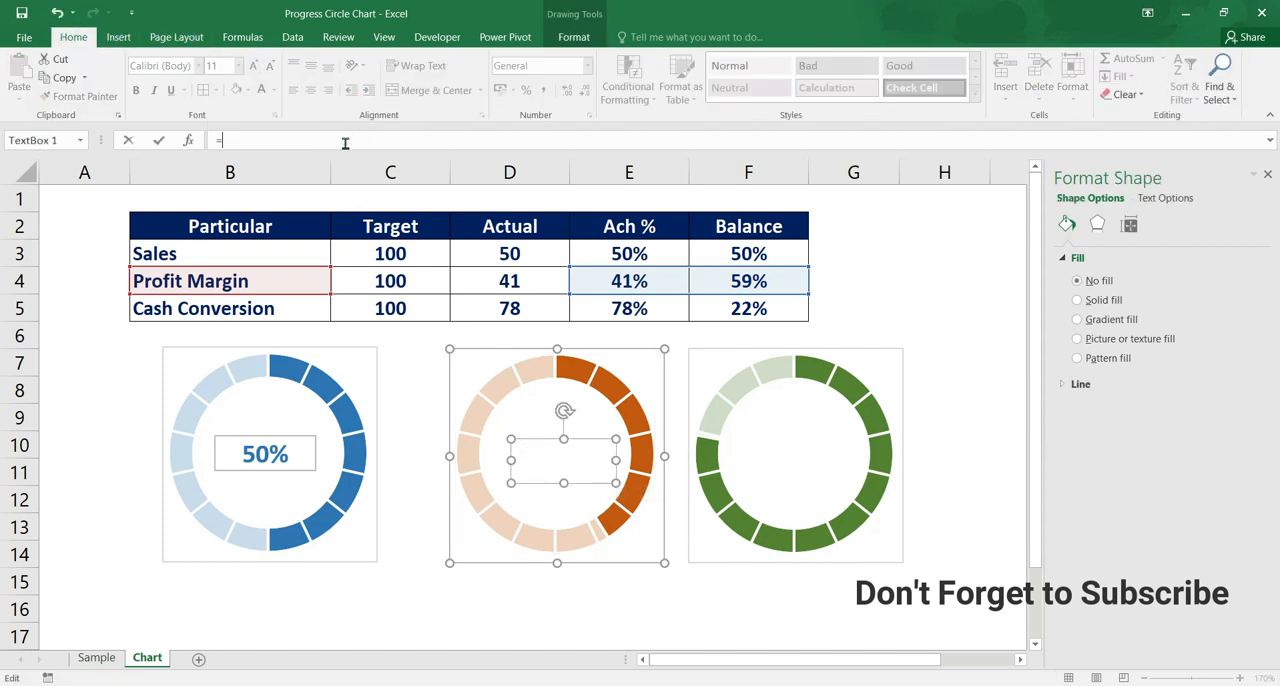
click(627, 282)
key(Return)
Format the Profit Margin percentage label as bold dark orange text at size 14, centred horizontally and vertically
key(ctrl+b)
click(274, 89)
click(322, 203)
click(238, 65)
click(215, 172)
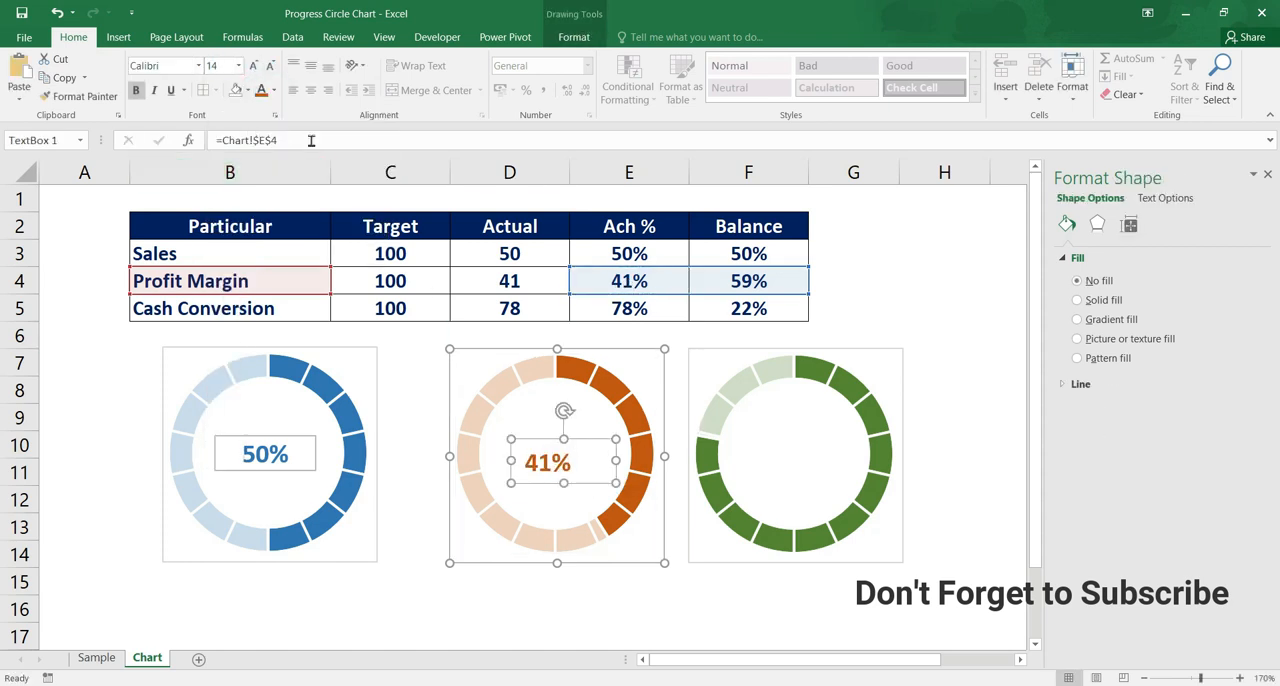
click(310, 65)
click(315, 90)
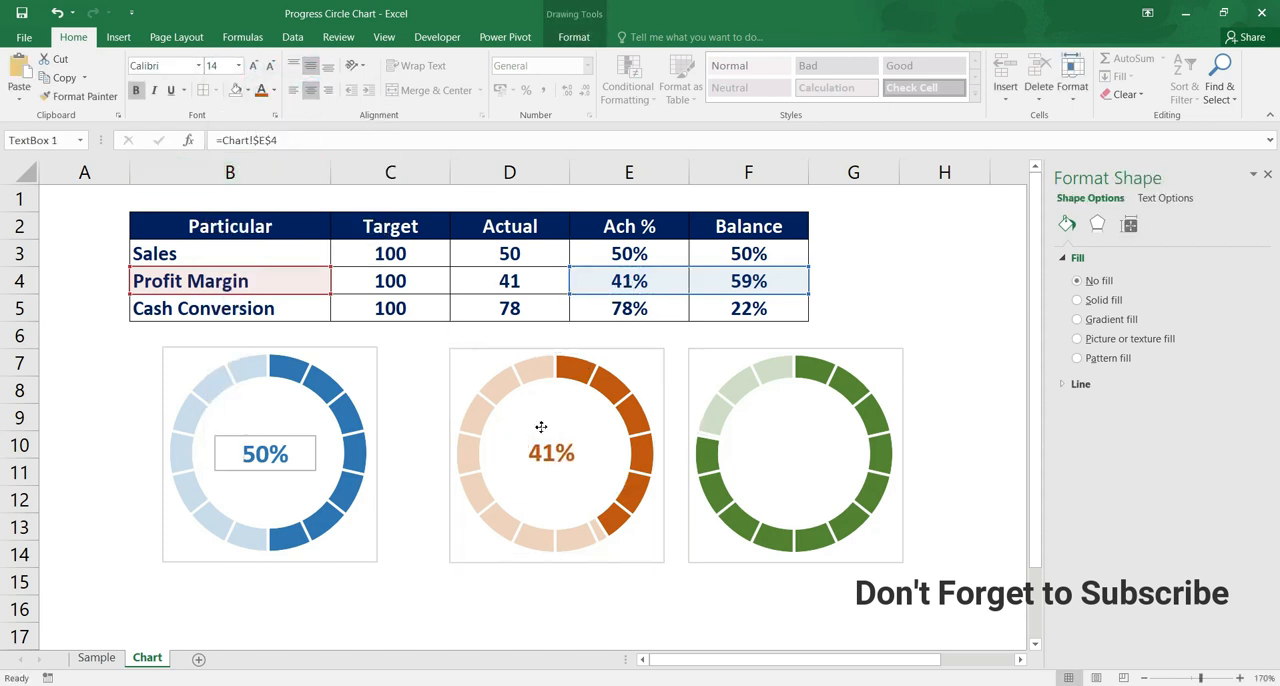
Add a text box in the centre of the Cash Conversion doughnut chart and link it to cell E5
click(794, 443)
click(118, 37)
click(1020, 80)
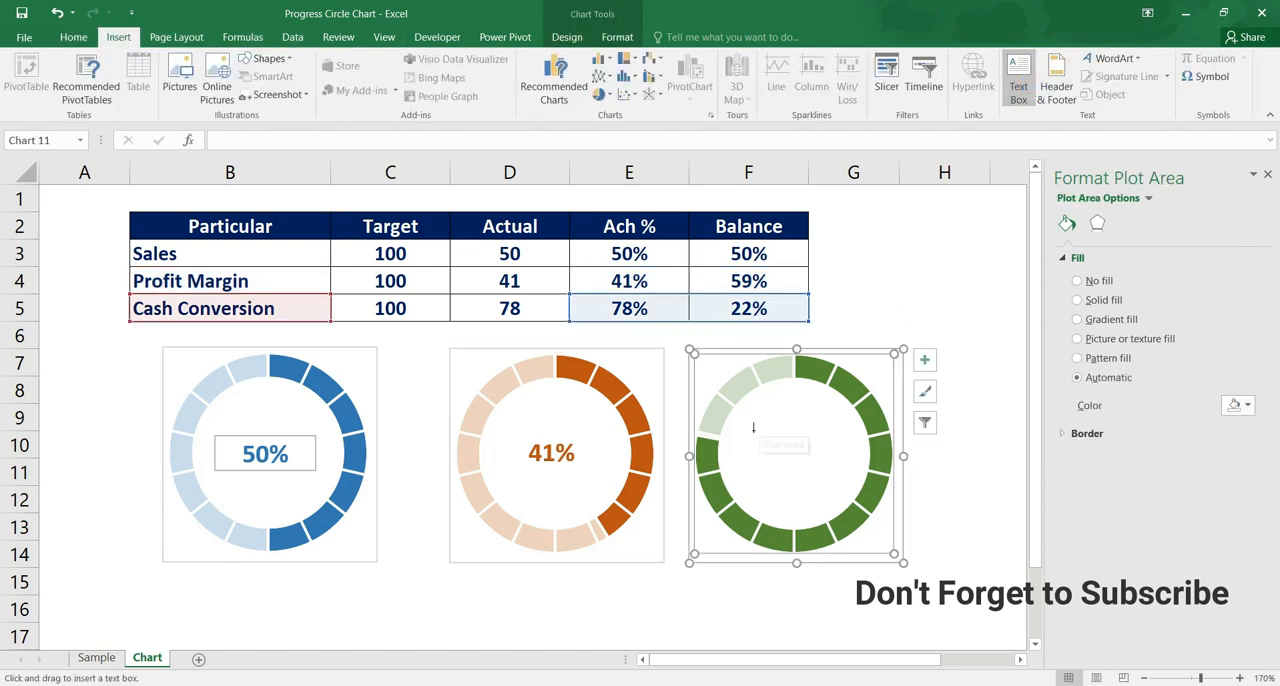
drag(753, 430, 840, 481)
click(520, 140)
text(=)
click(629, 308)
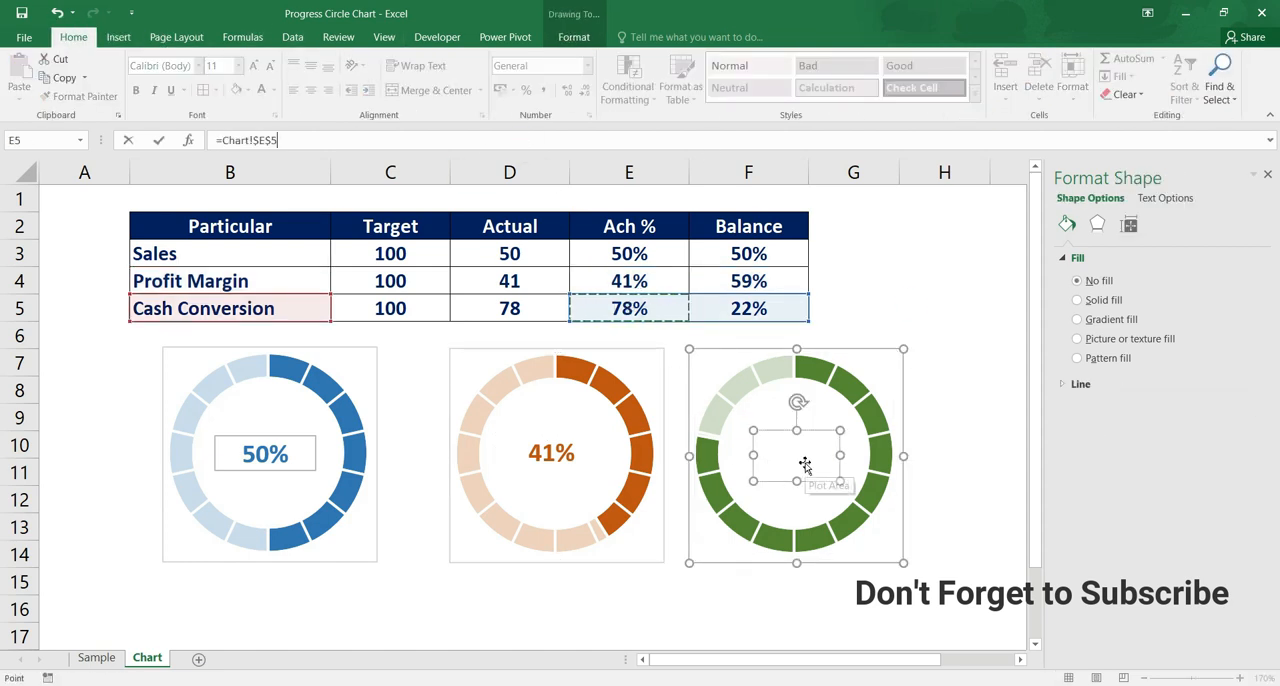
key(Return)
Centre the Cash Conversion percentage label horizontally and vertically, with a dark green font at size 14
click(310, 90)
click(313, 67)
click(272, 90)
click(340, 217)
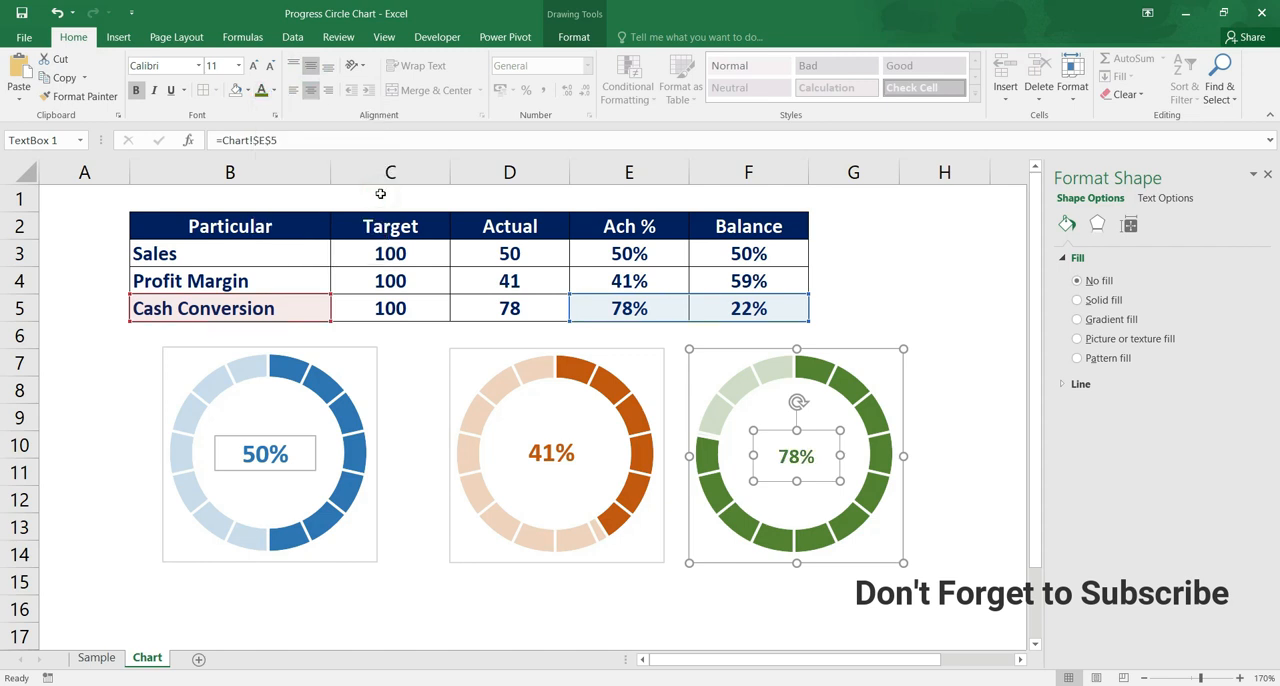
click(238, 65)
click(212, 190)
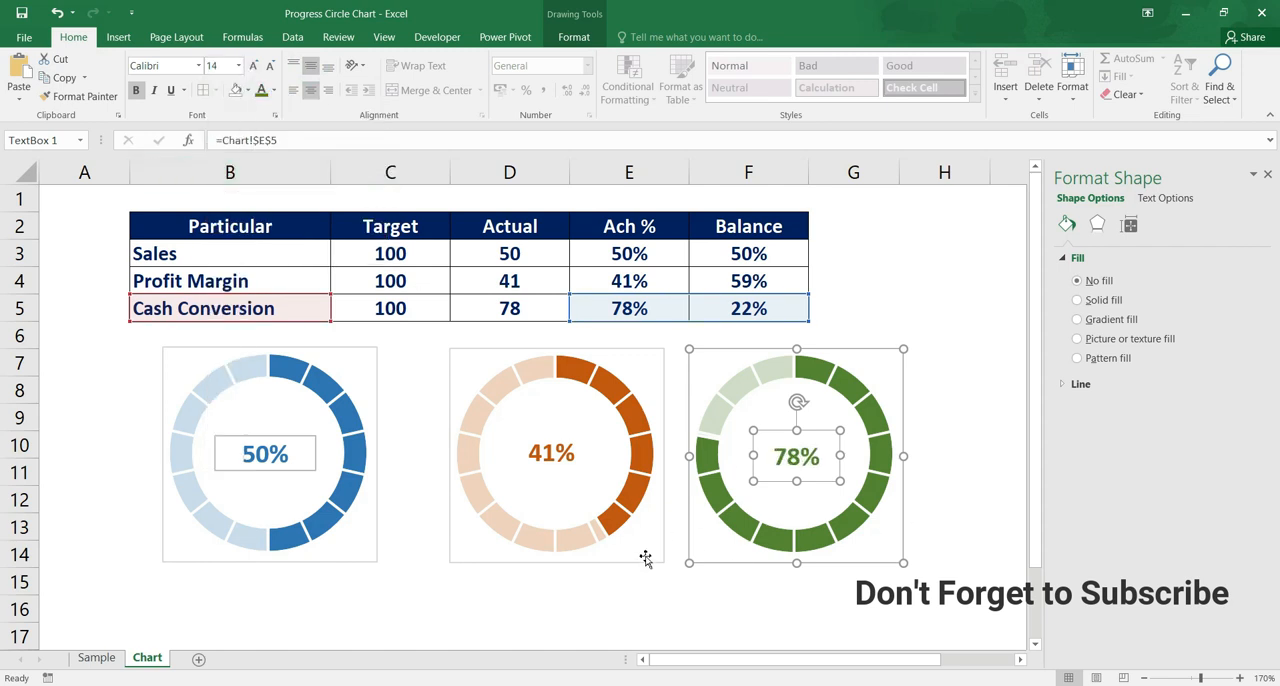
click(406, 617)
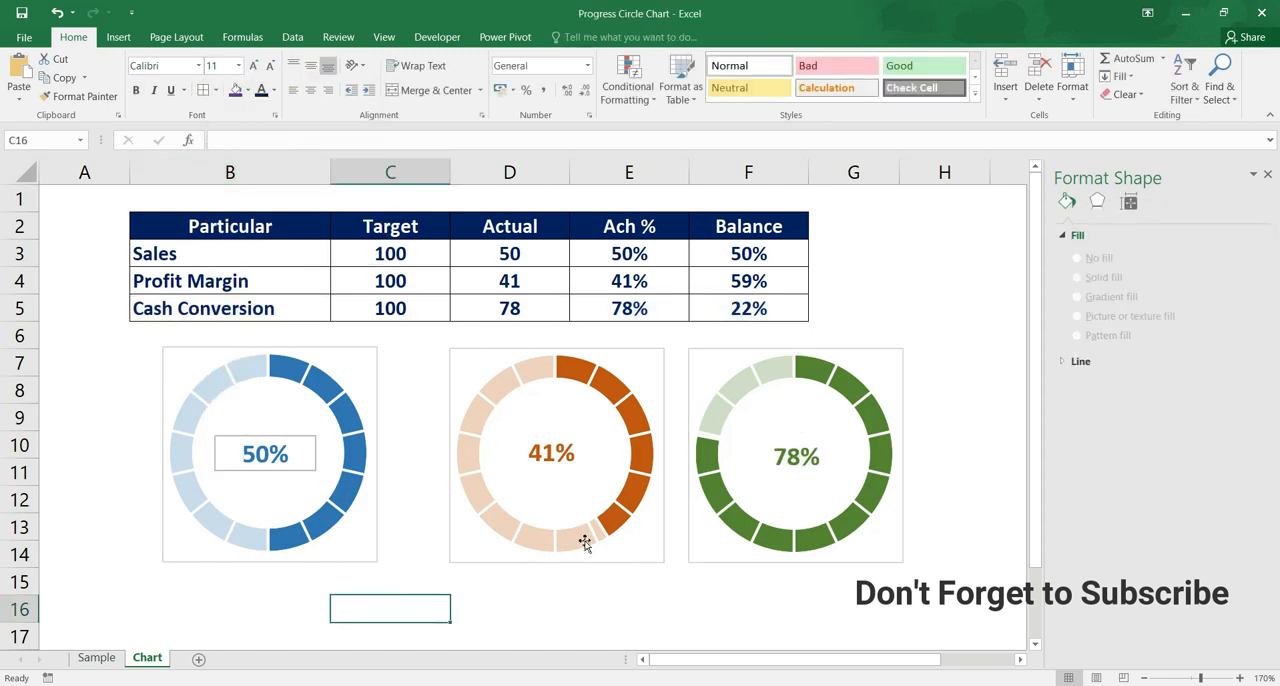
Remove the outline from the percentage text box inside the Sales chart
click(308, 437)
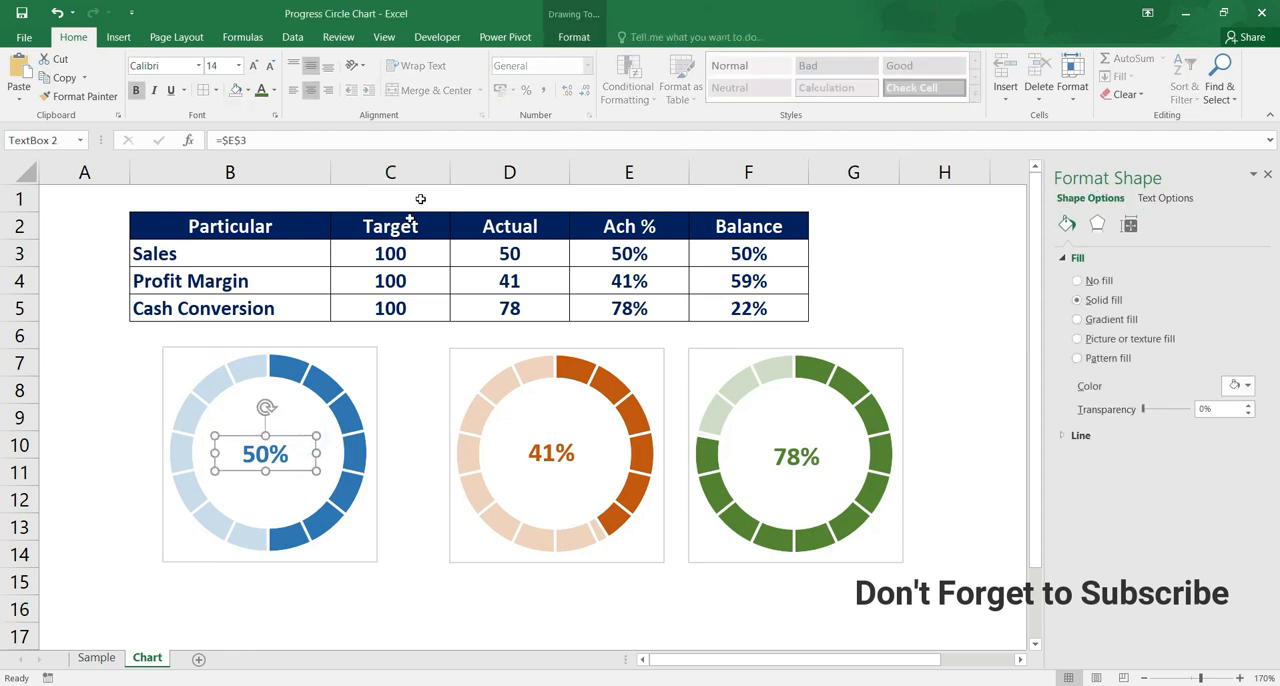
click(574, 37)
click(622, 77)
click(612, 238)
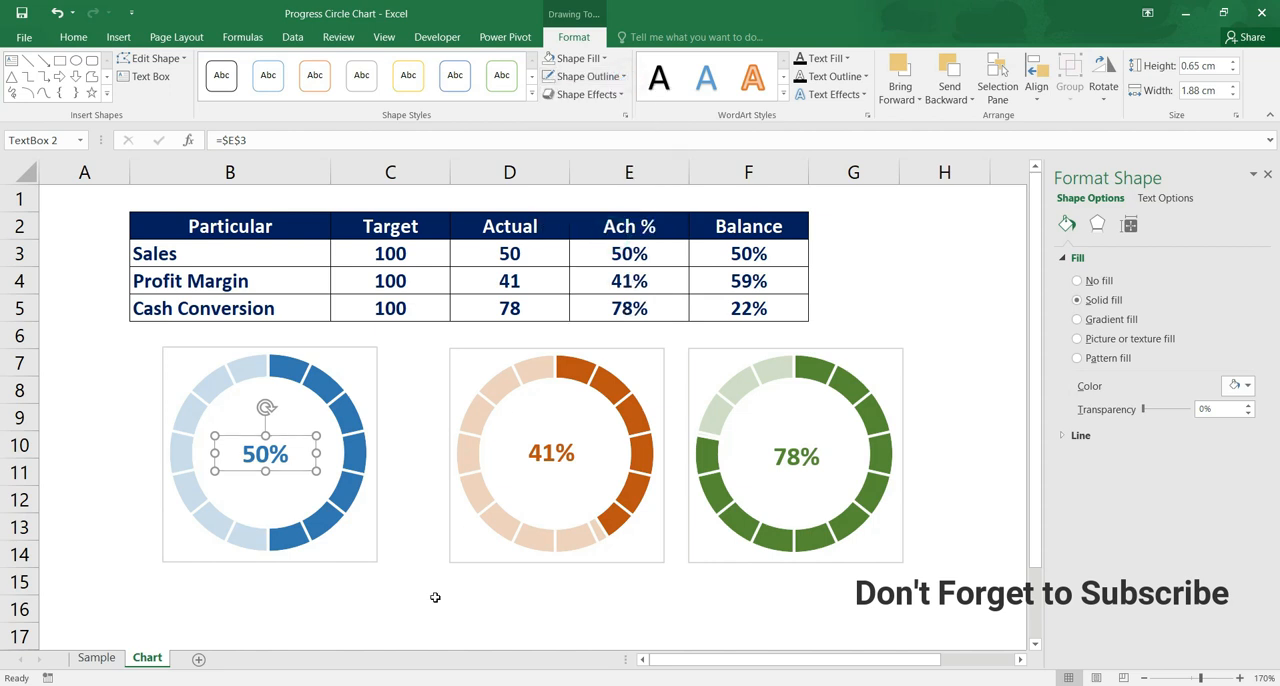
click(428, 626)
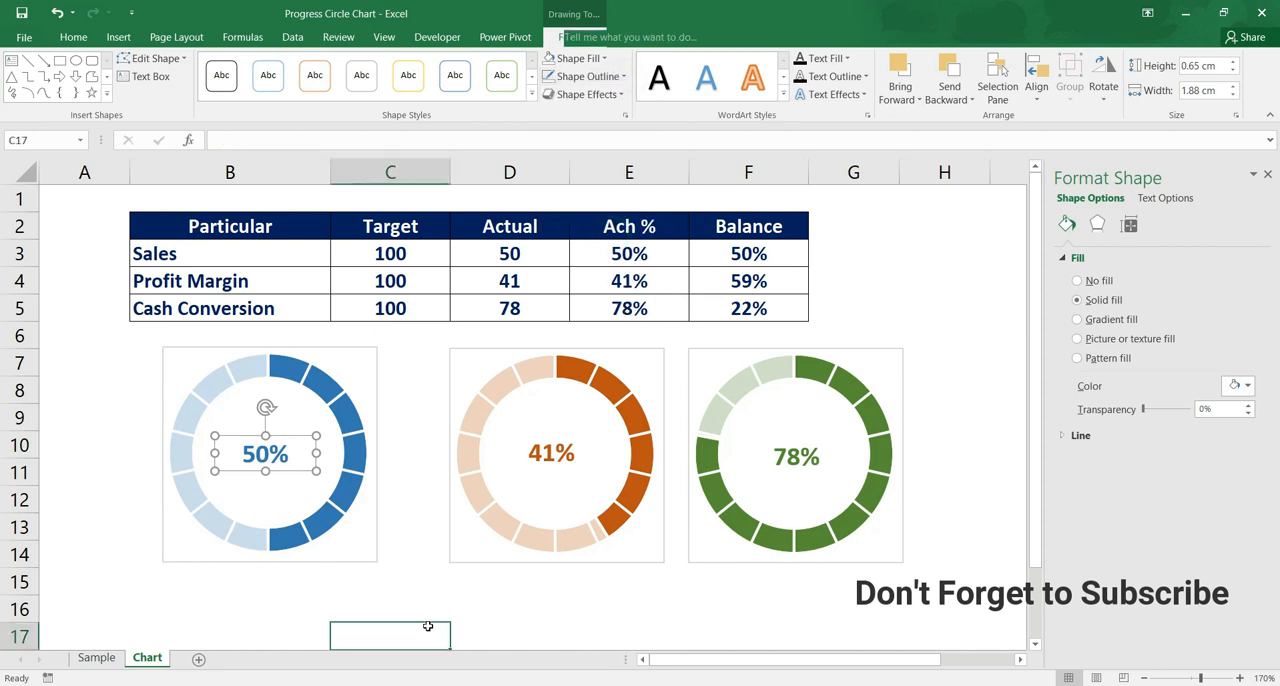
Remove the outline around the Sales chart area
click(376, 350)
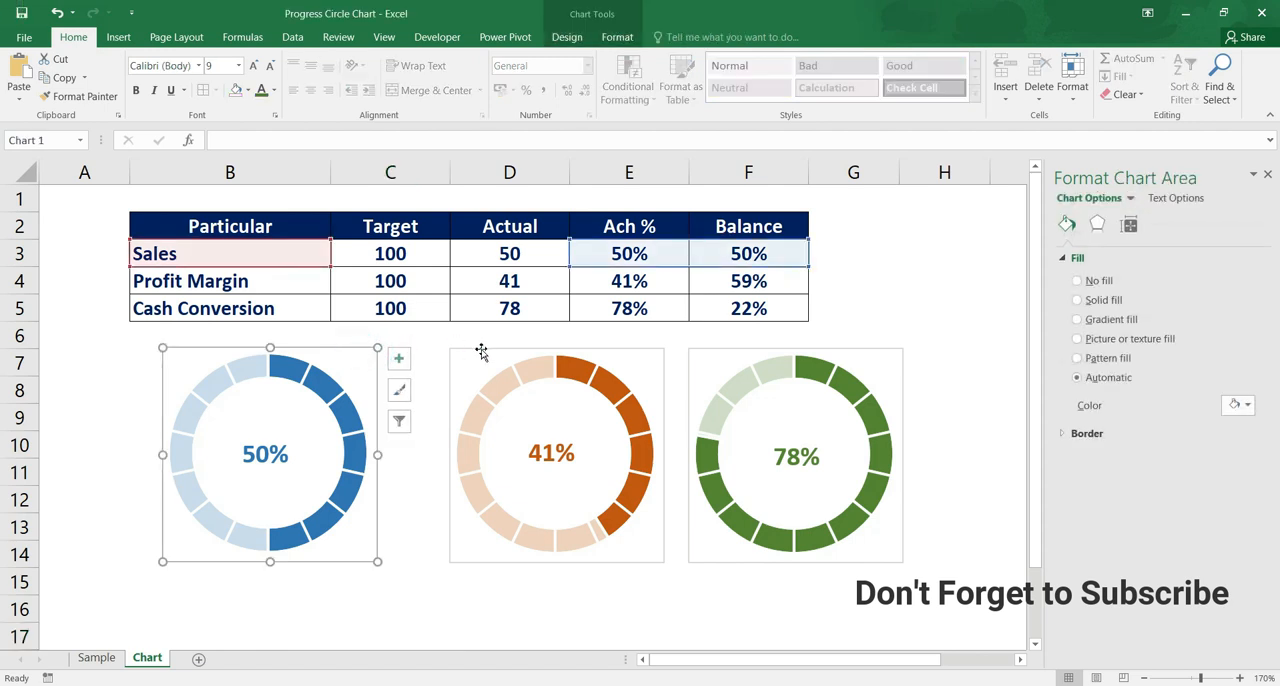
click(614, 38)
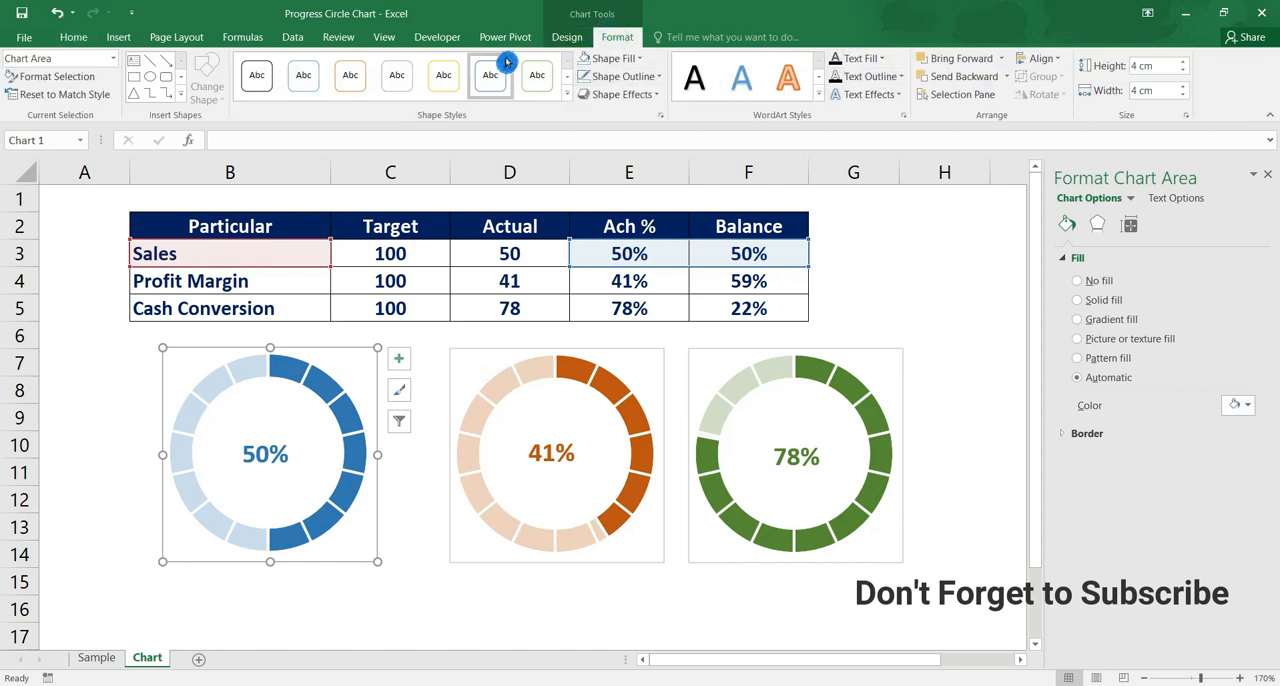
click(659, 79)
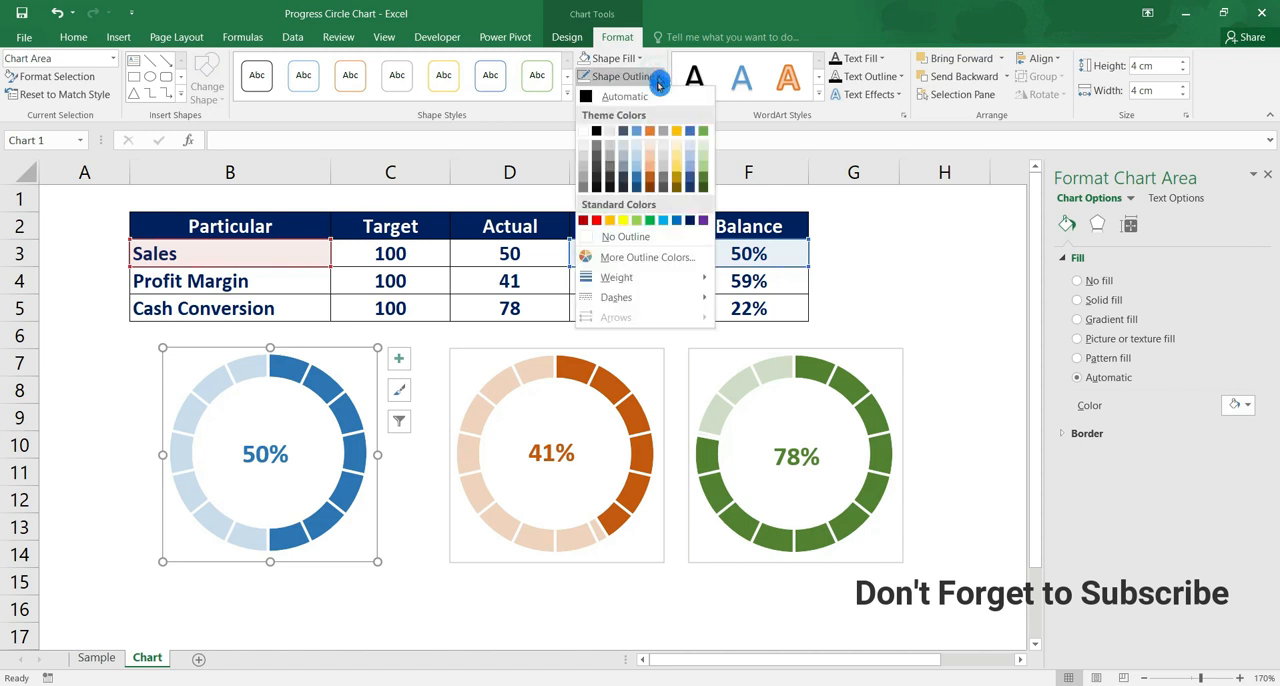
click(646, 243)
click(432, 468)
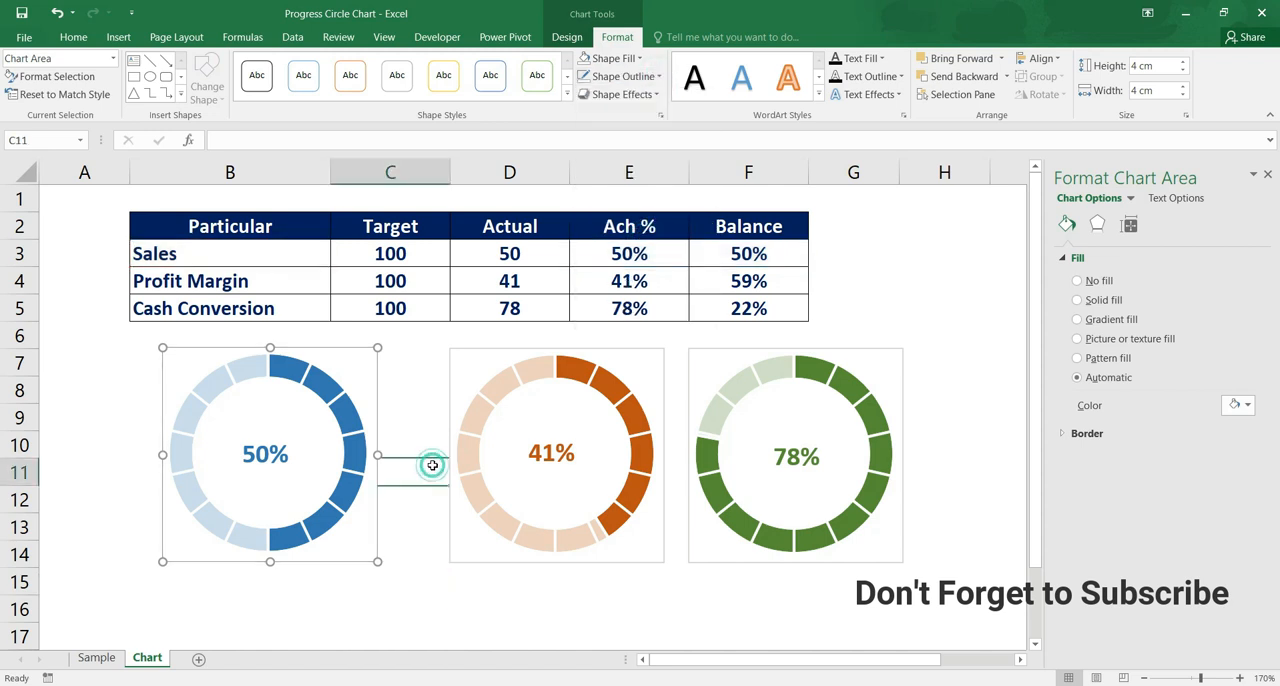
Remove the outlines around the Profit Margin and Cash Conversion chart areas
click(498, 356)
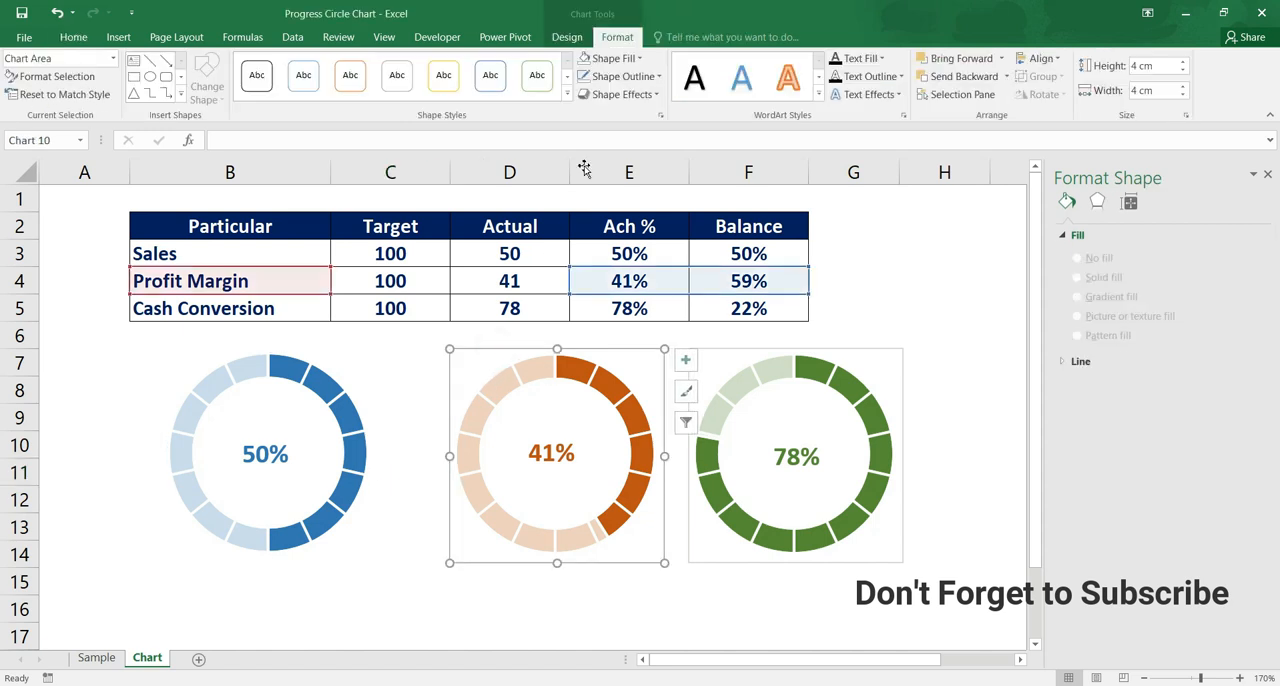
click(658, 77)
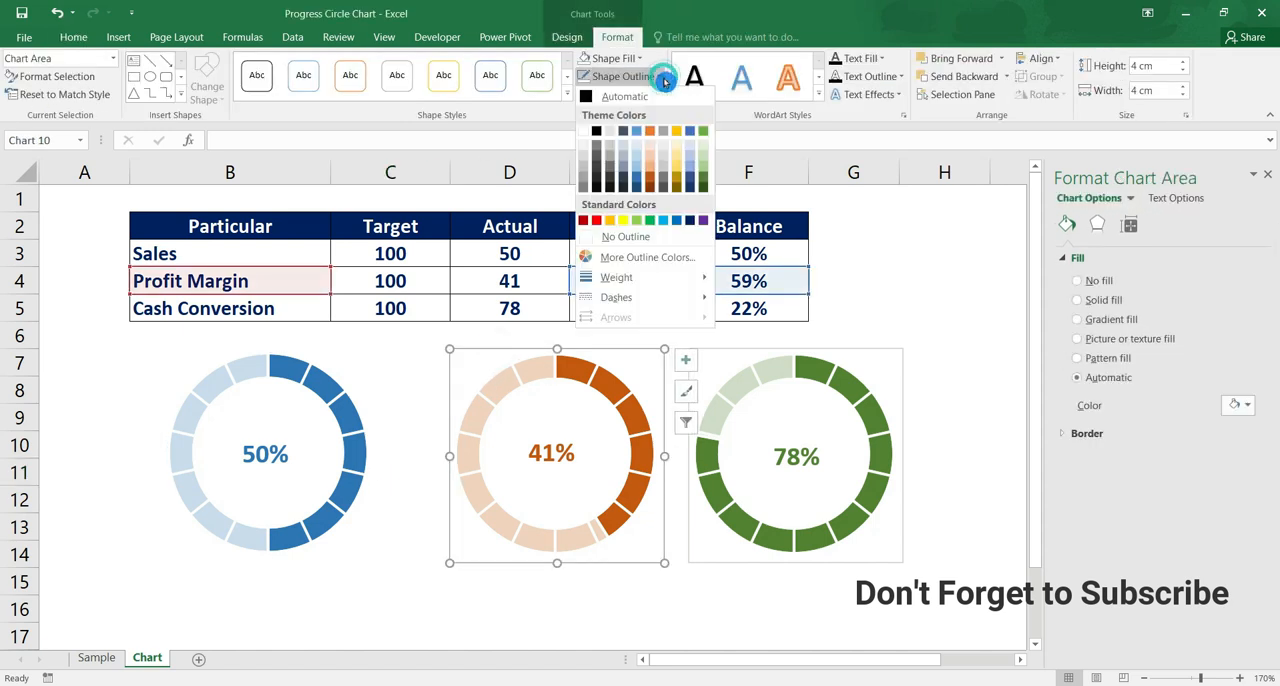
click(652, 238)
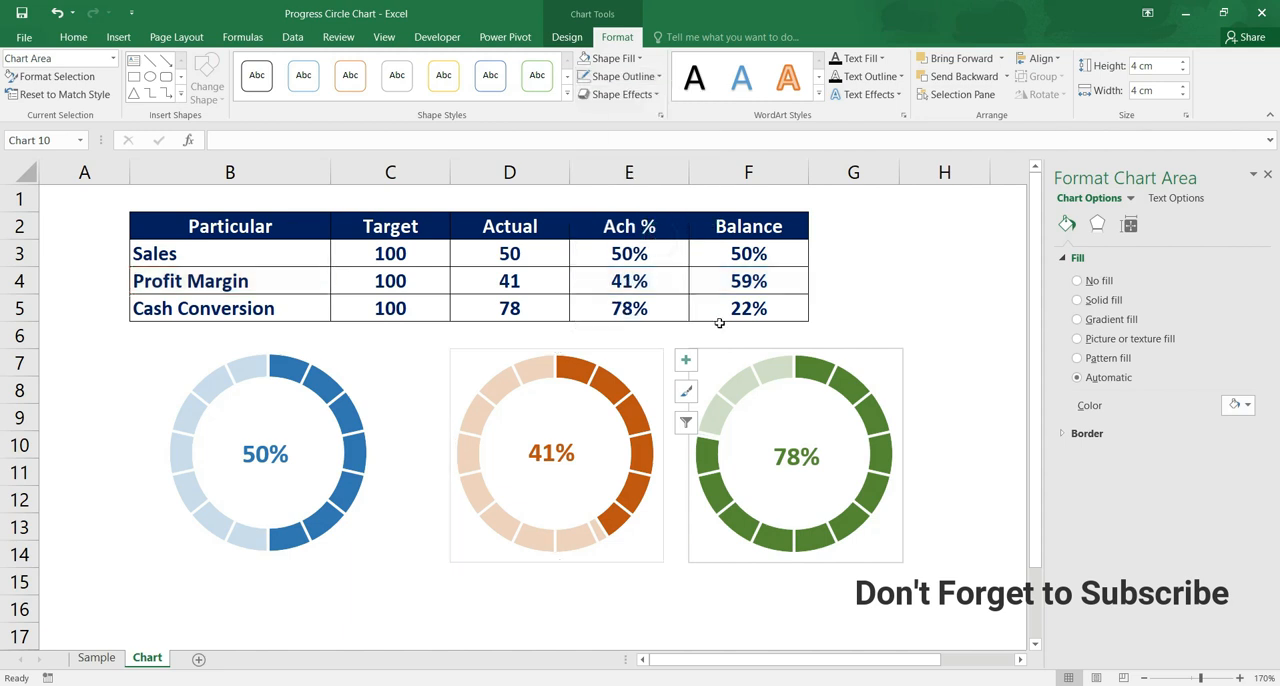
click(729, 354)
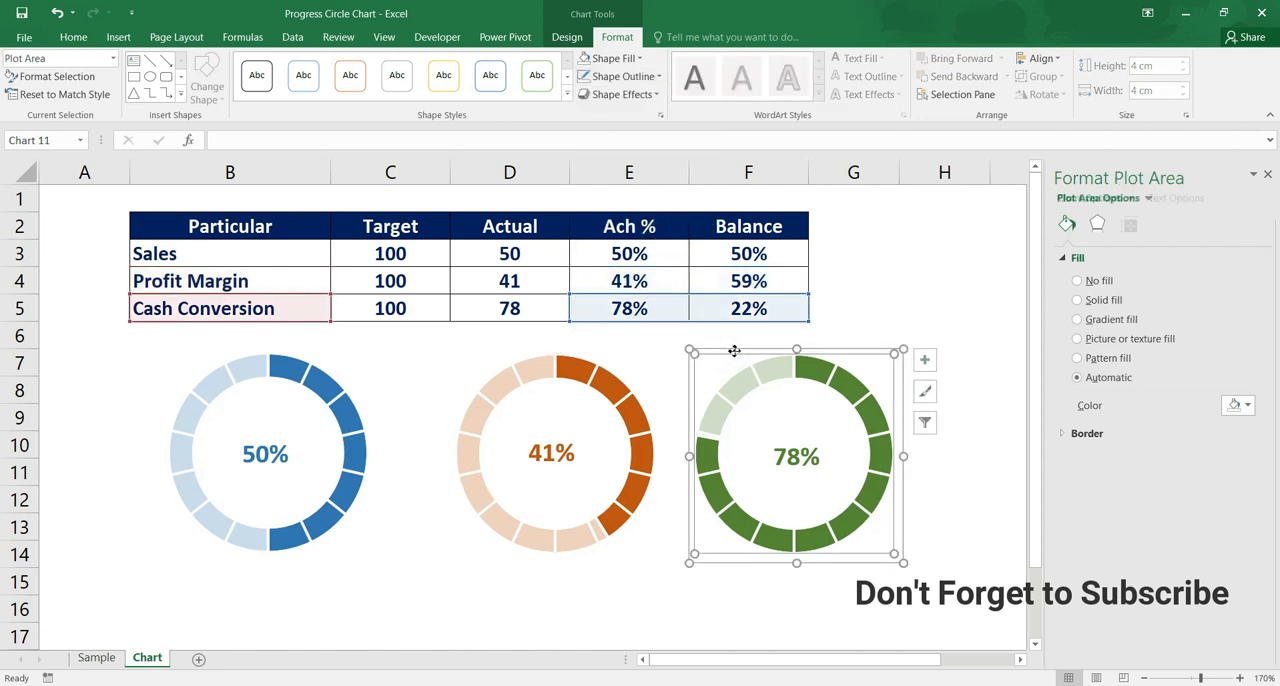
click(738, 349)
click(660, 80)
click(884, 316)
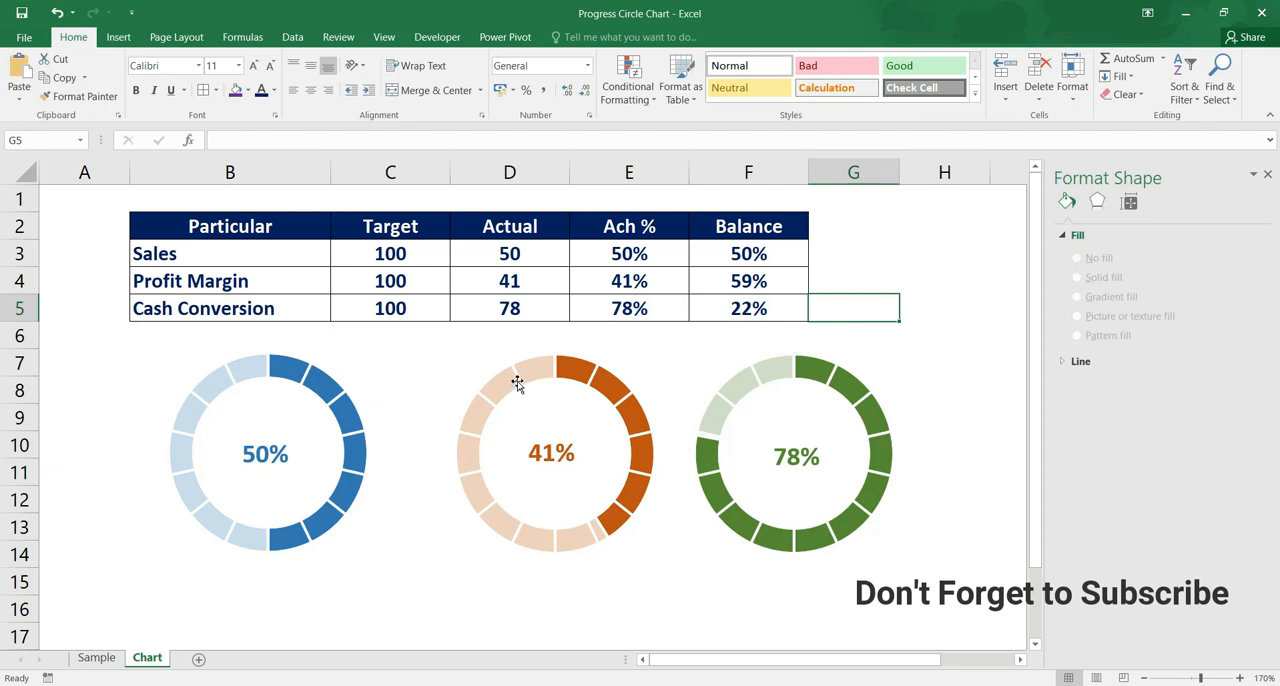
Add a text box beneath the Sales chart and link it to the Sales name in cell B3
click(389, 572)
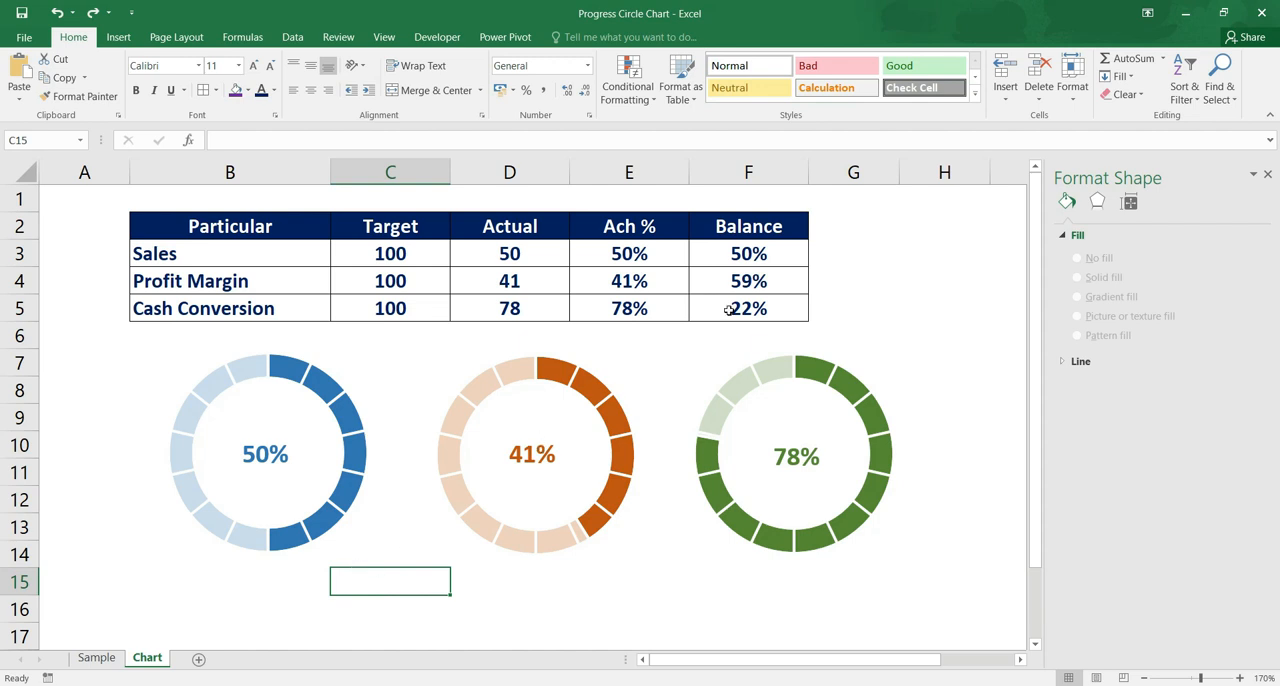
click(120, 37)
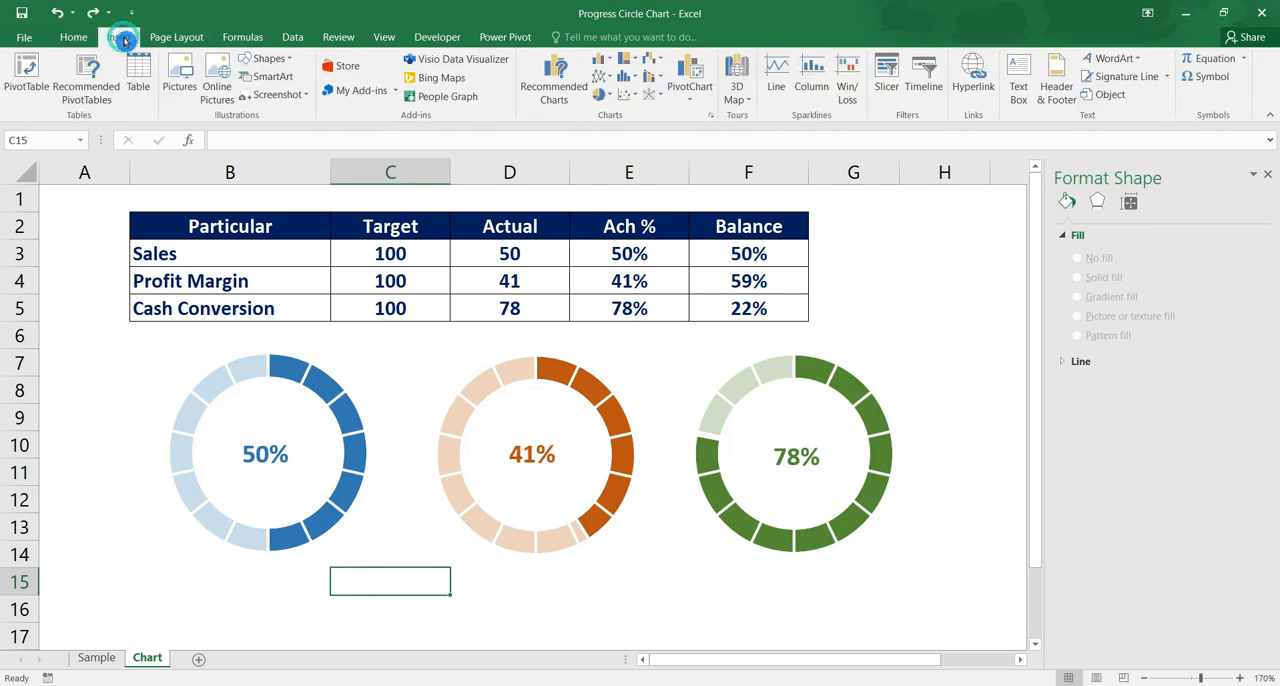
click(1022, 93)
drag(199, 585, 331, 627)
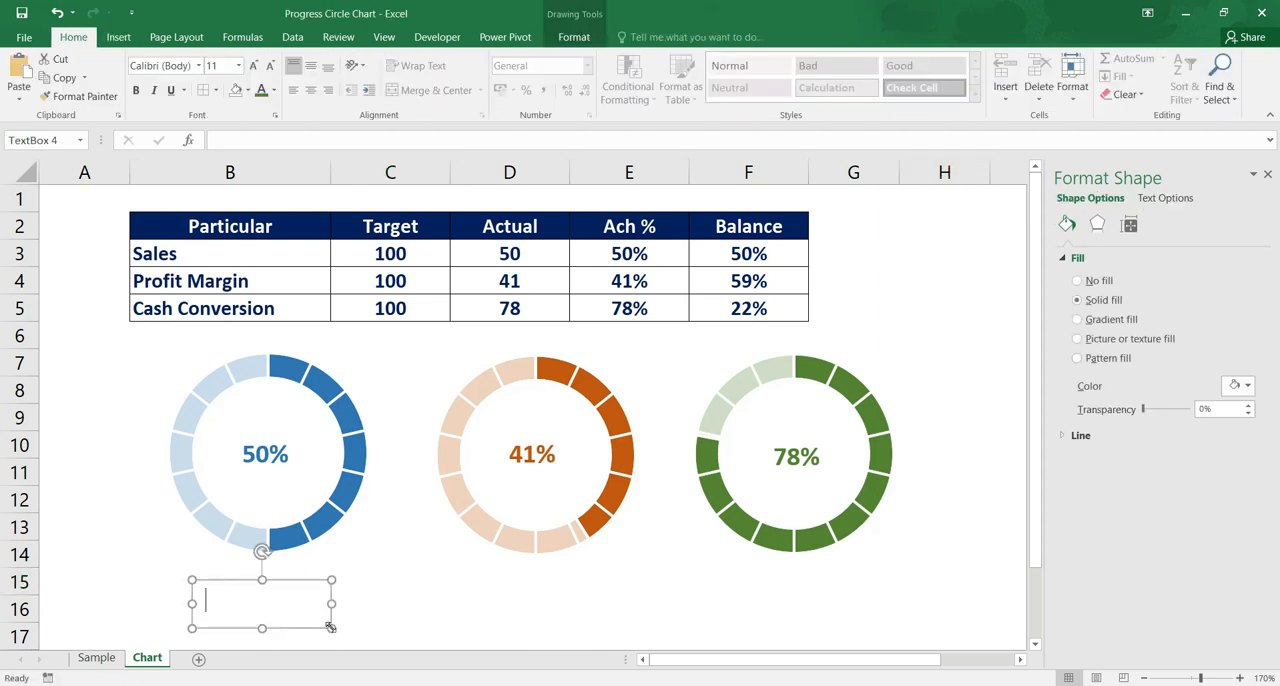
click(343, 142)
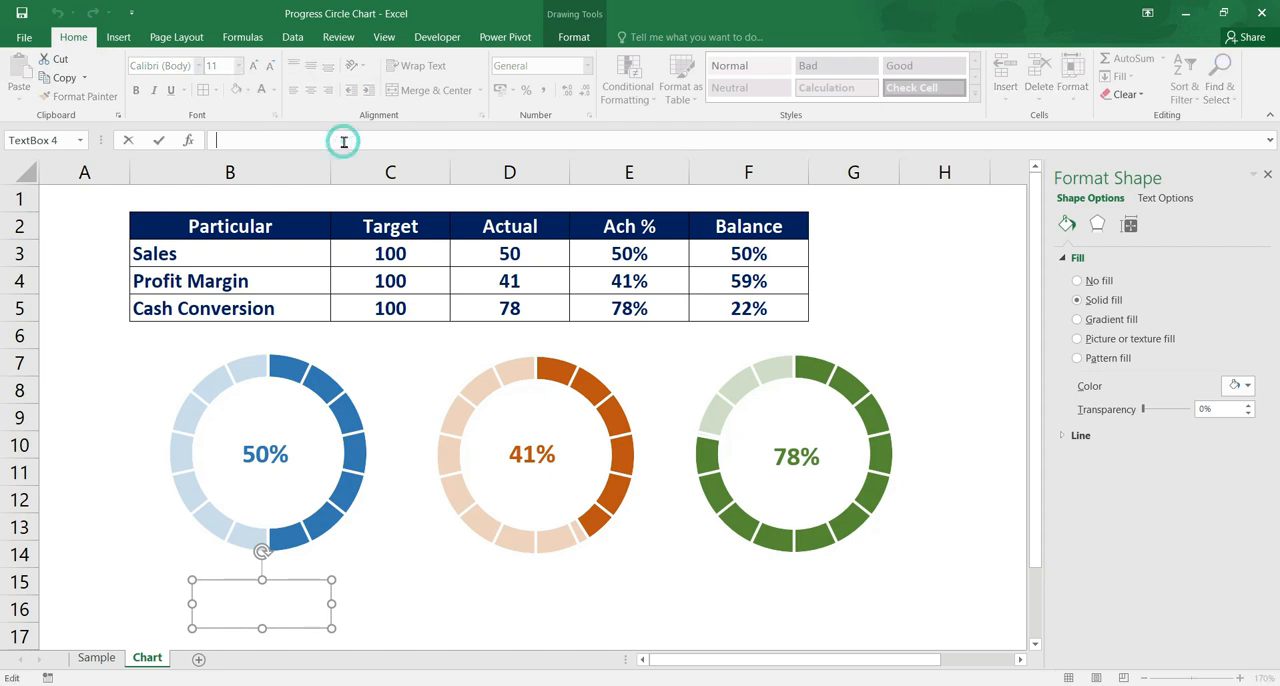
text(=)
click(175, 255)
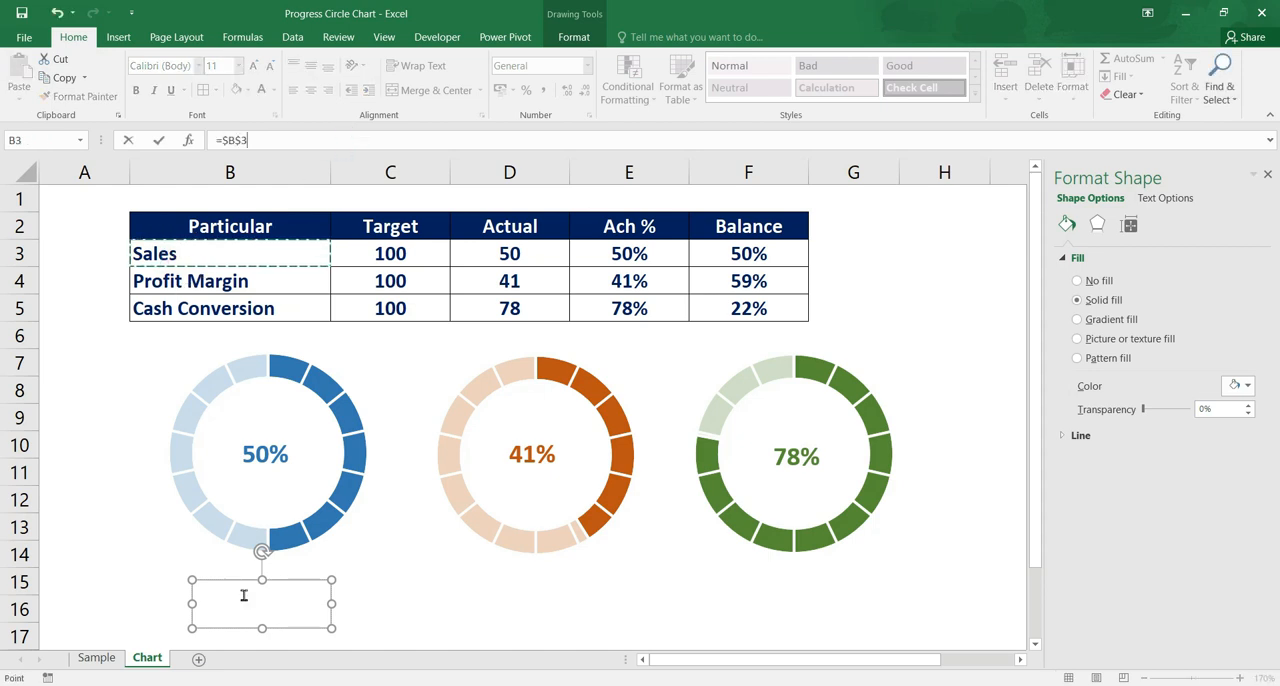
key(Return)
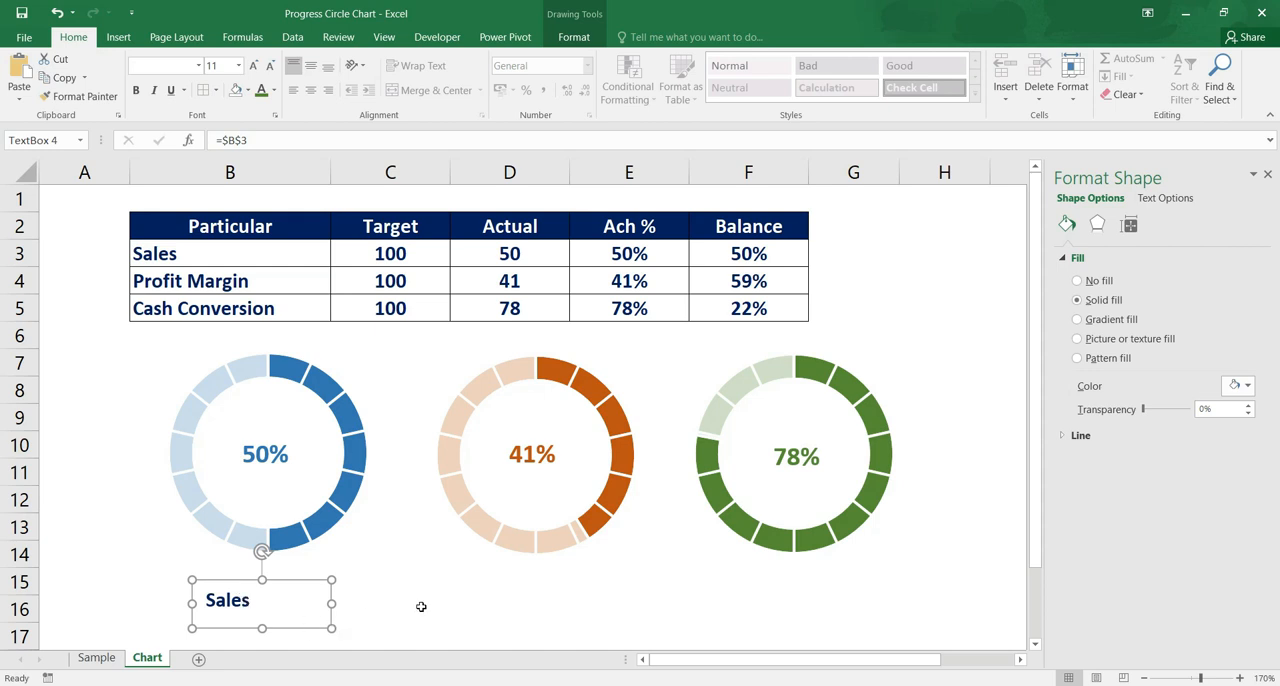
Add a text box about 3.2 cm wide and 0.6 cm high beneath the Profit Margin chart and link it to cell B4
click(118, 37)
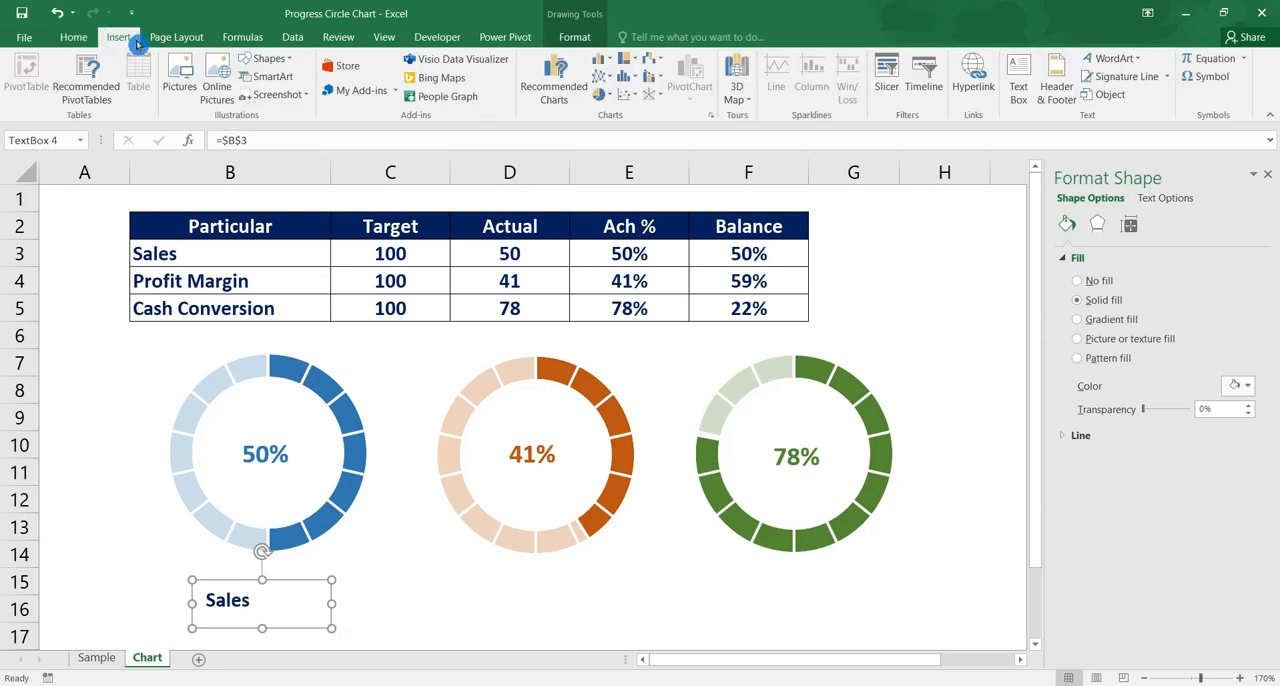
click(1027, 75)
drag(458, 587, 630, 619)
click(515, 139)
text(=)
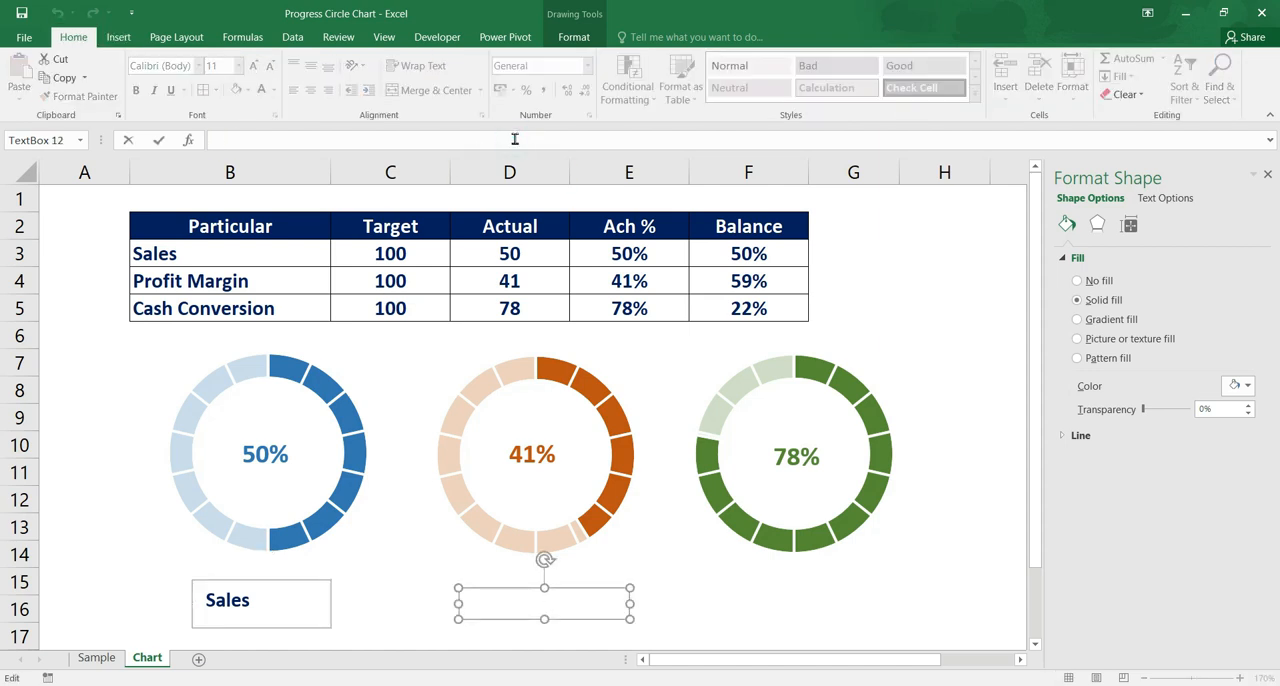
click(256, 281)
key(Return)
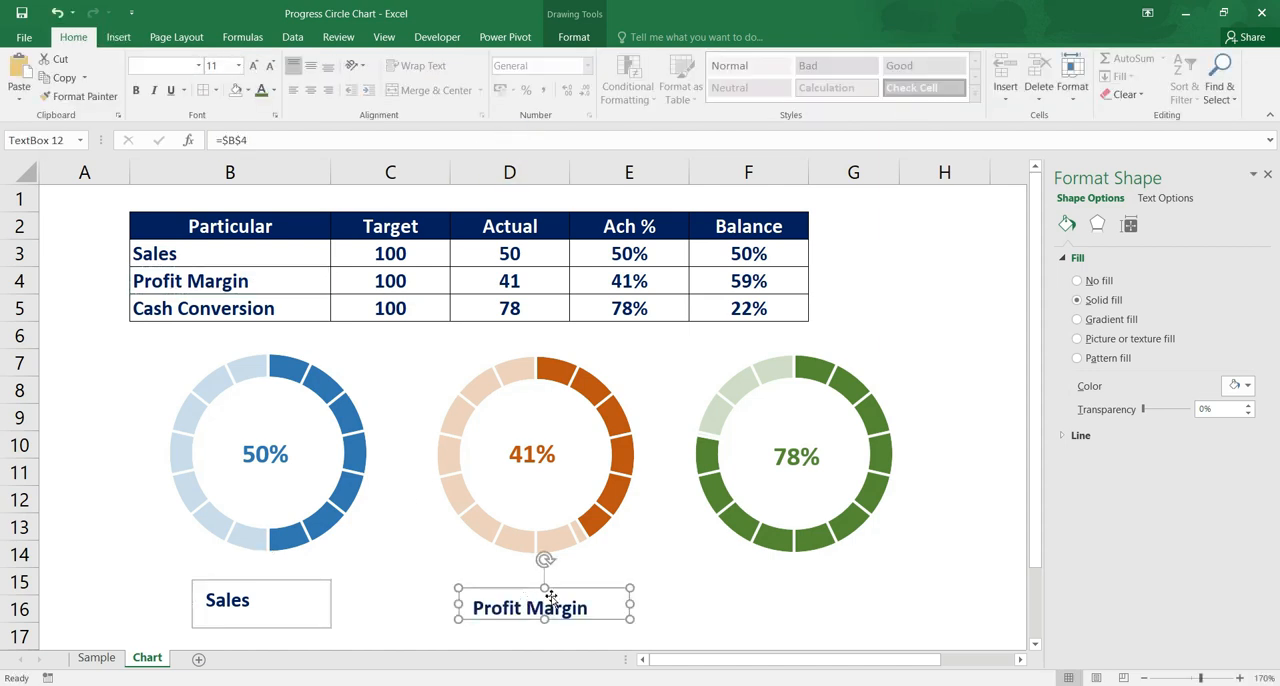
Add a text box beneath the Cash Conversion chart and link it to the name in cell B5
click(118, 37)
click(1018, 75)
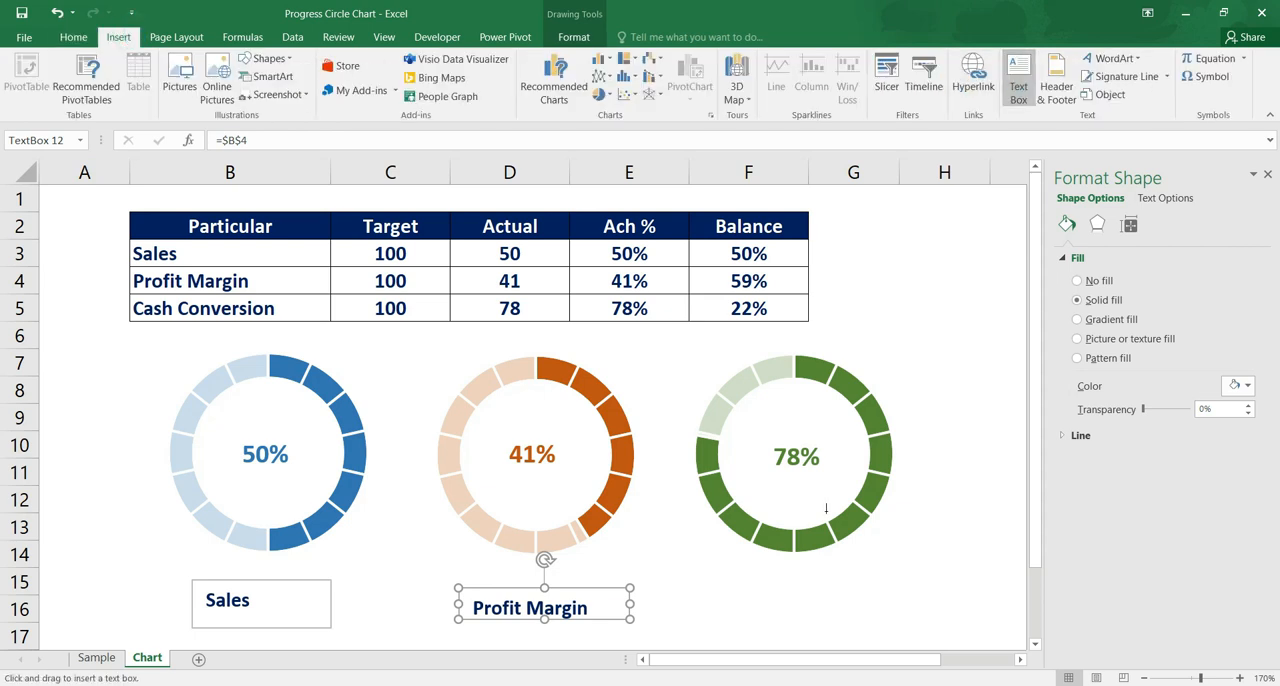
drag(718, 584, 889, 620)
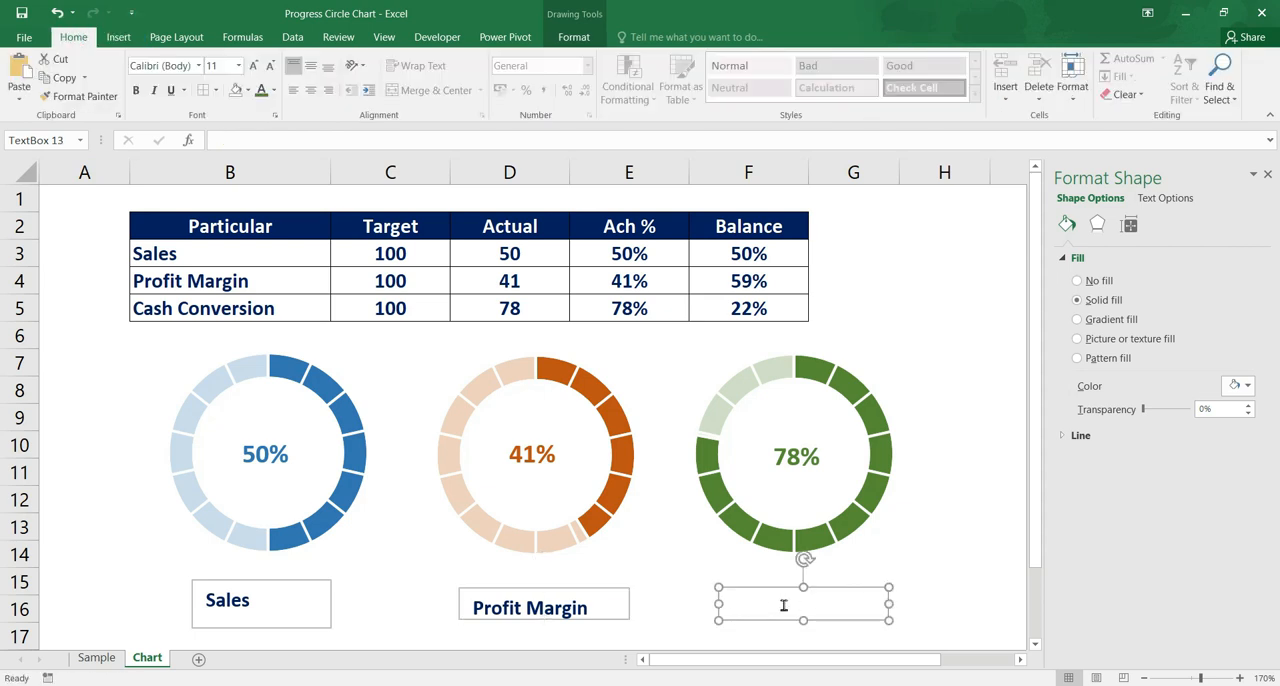
click(508, 140)
text(=)
click(262, 307)
key(Return)
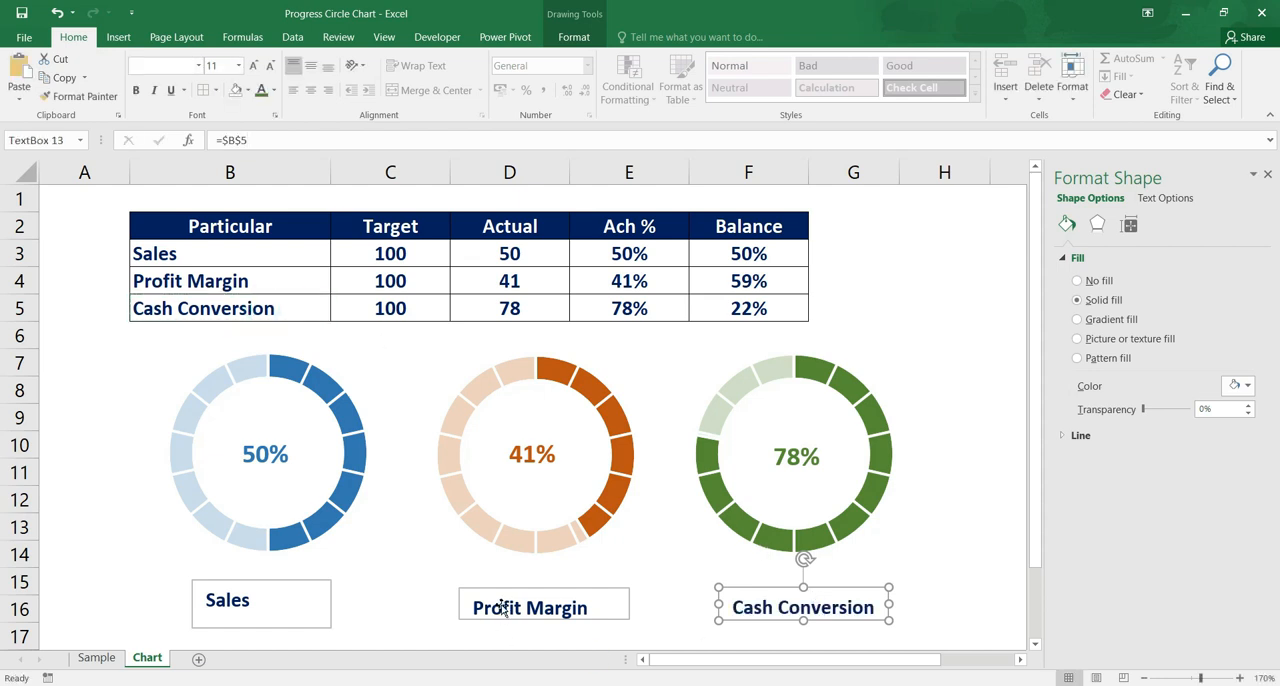
Widen the Sales name text box to about 2.9 cm and reduce its height slightly
click(505, 604)
click(312, 626)
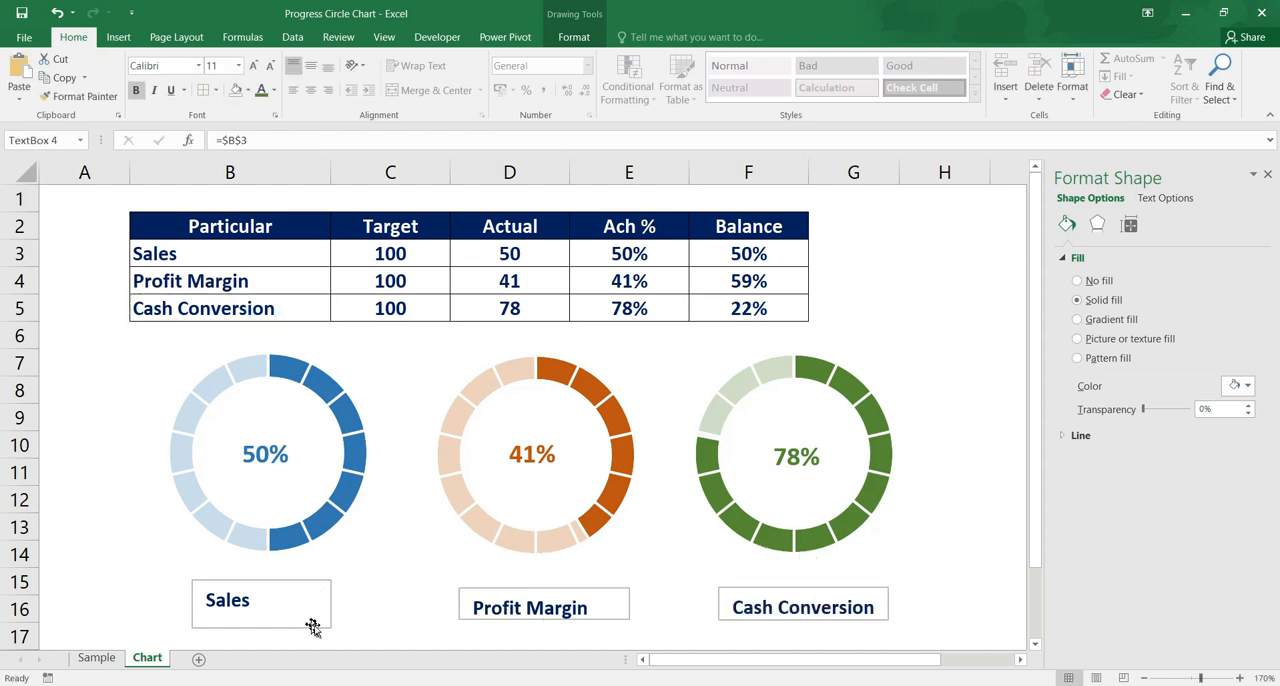
drag(333, 604, 349, 606)
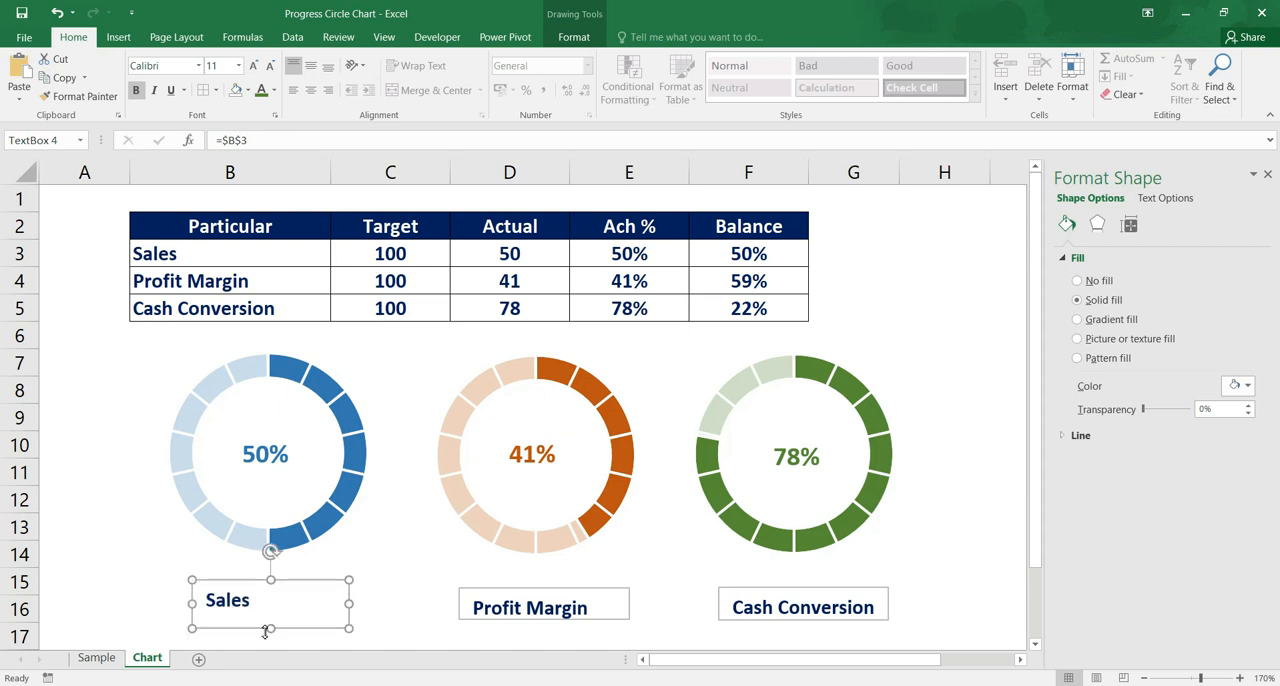
drag(270, 625, 268, 617)
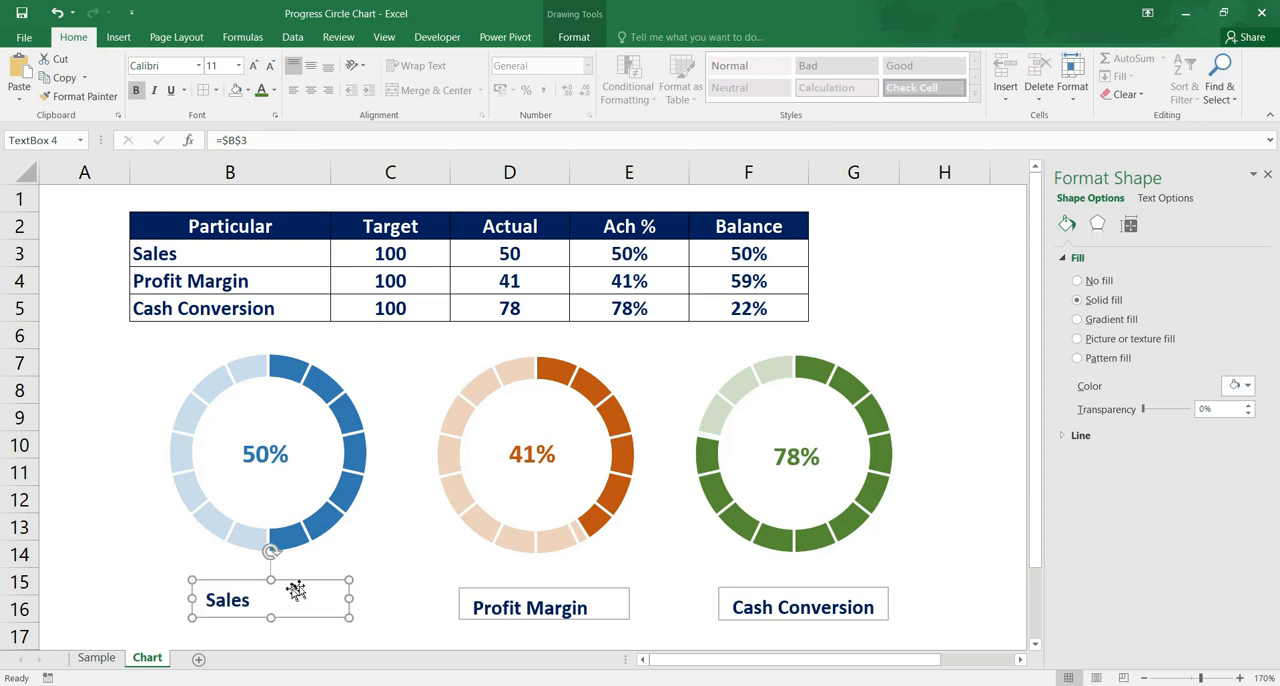
Remove the outlines from the Sales, Profit Margin and Cash Conversion name text boxes together
ctrl+click(498, 591)
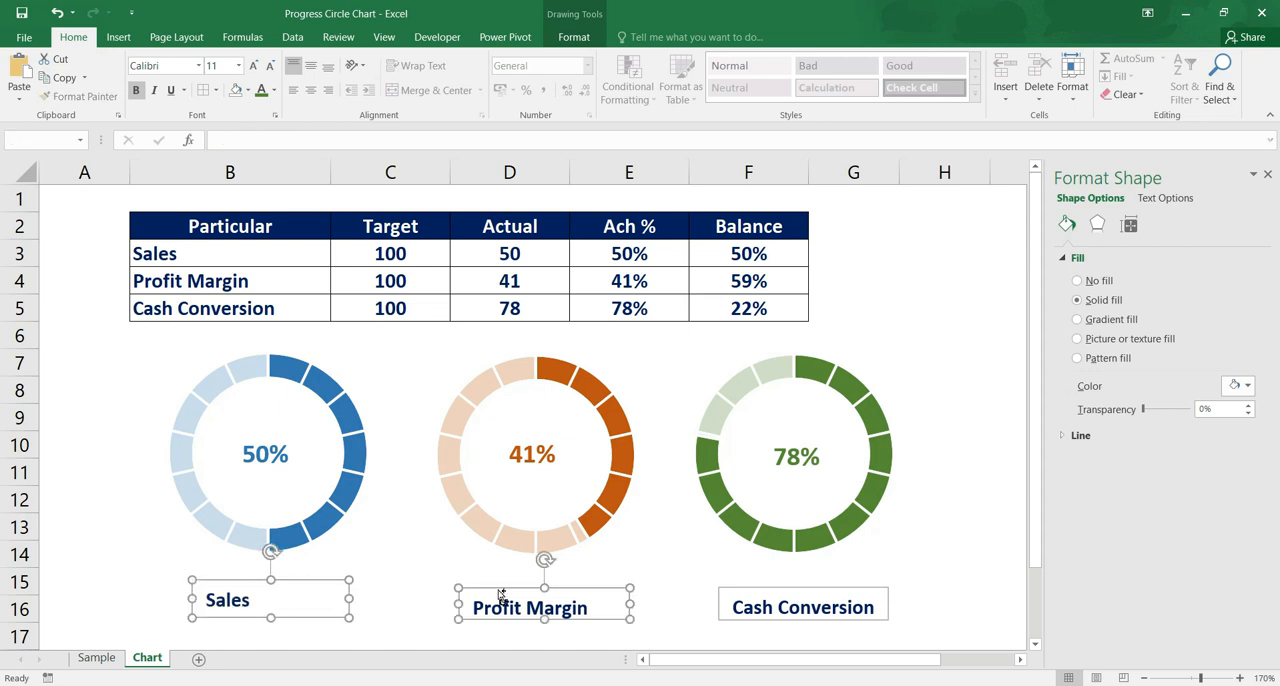
ctrl+click(780, 587)
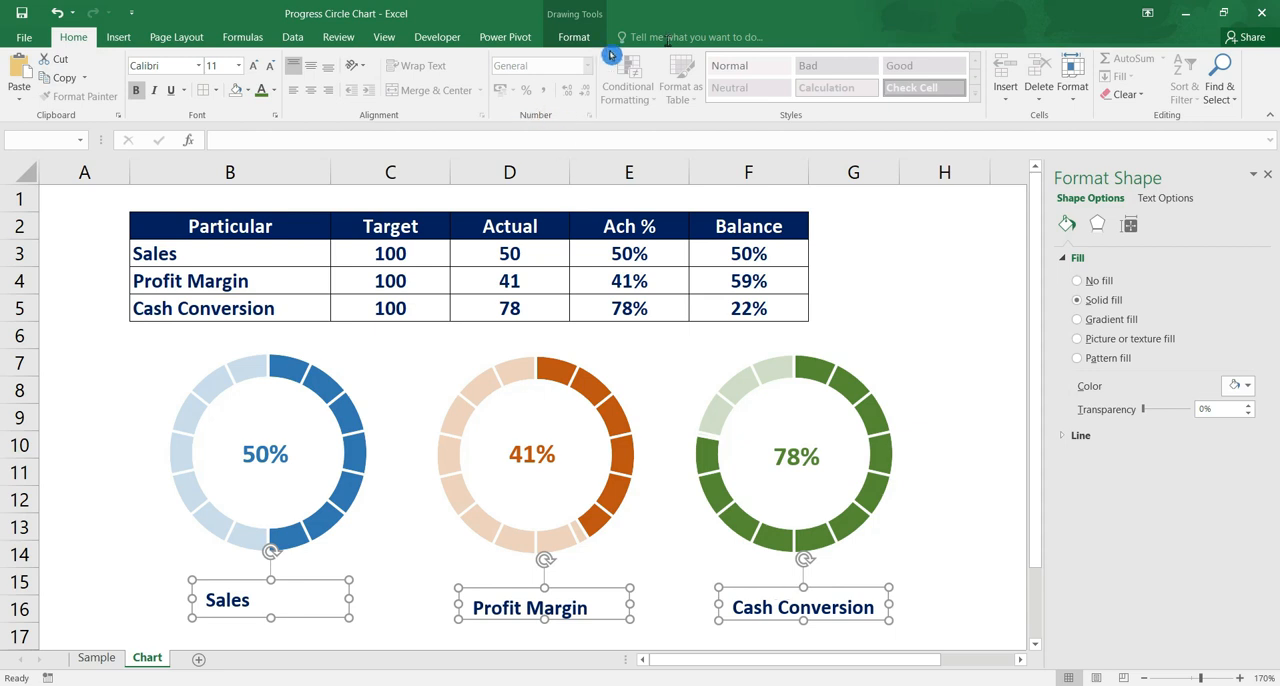
click(577, 38)
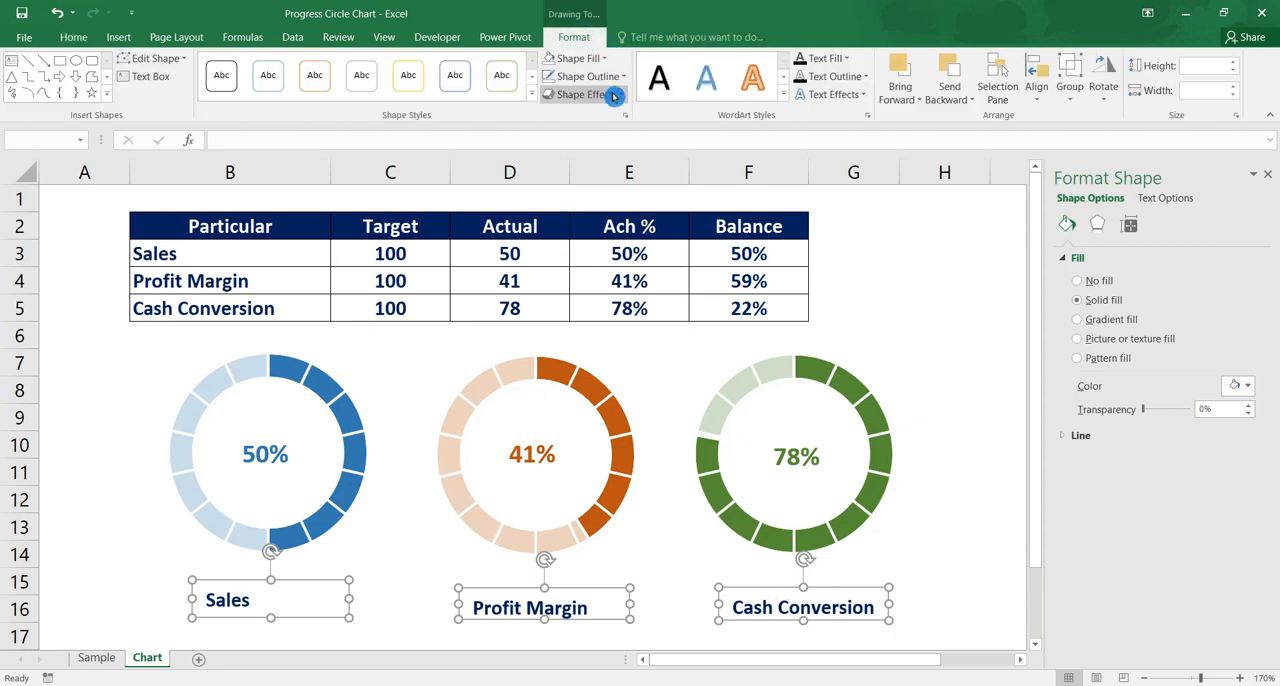
click(628, 86)
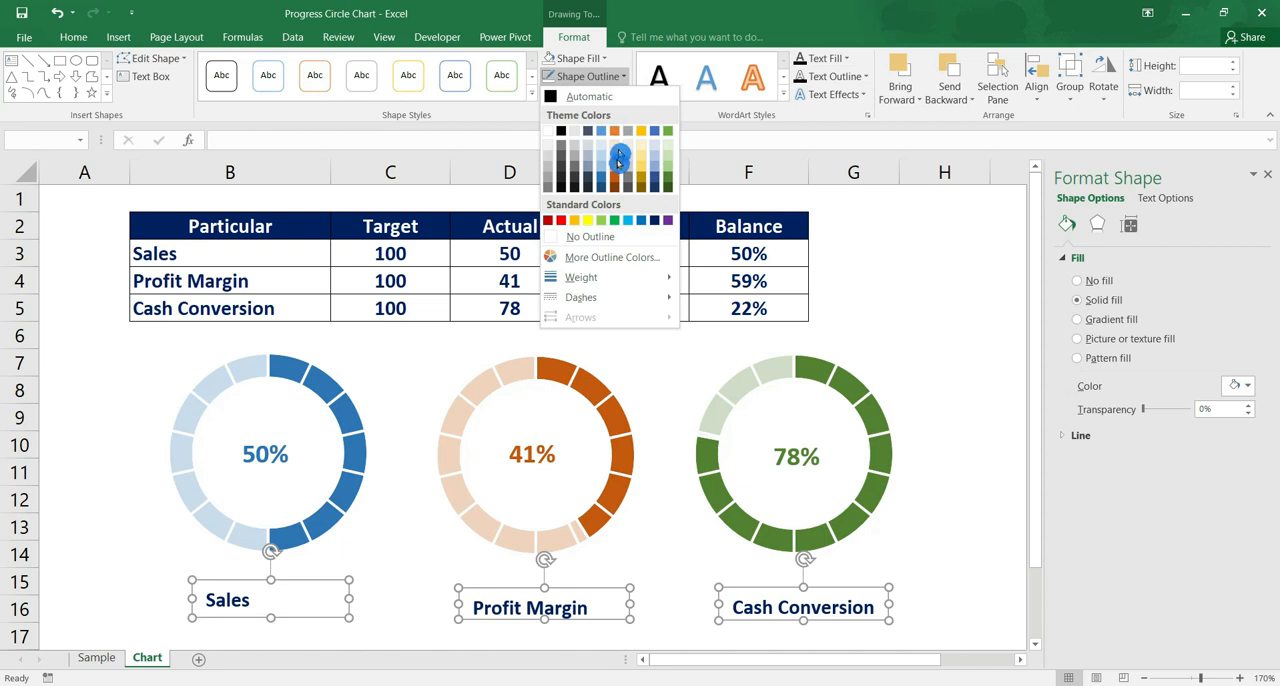
click(610, 232)
click(672, 540)
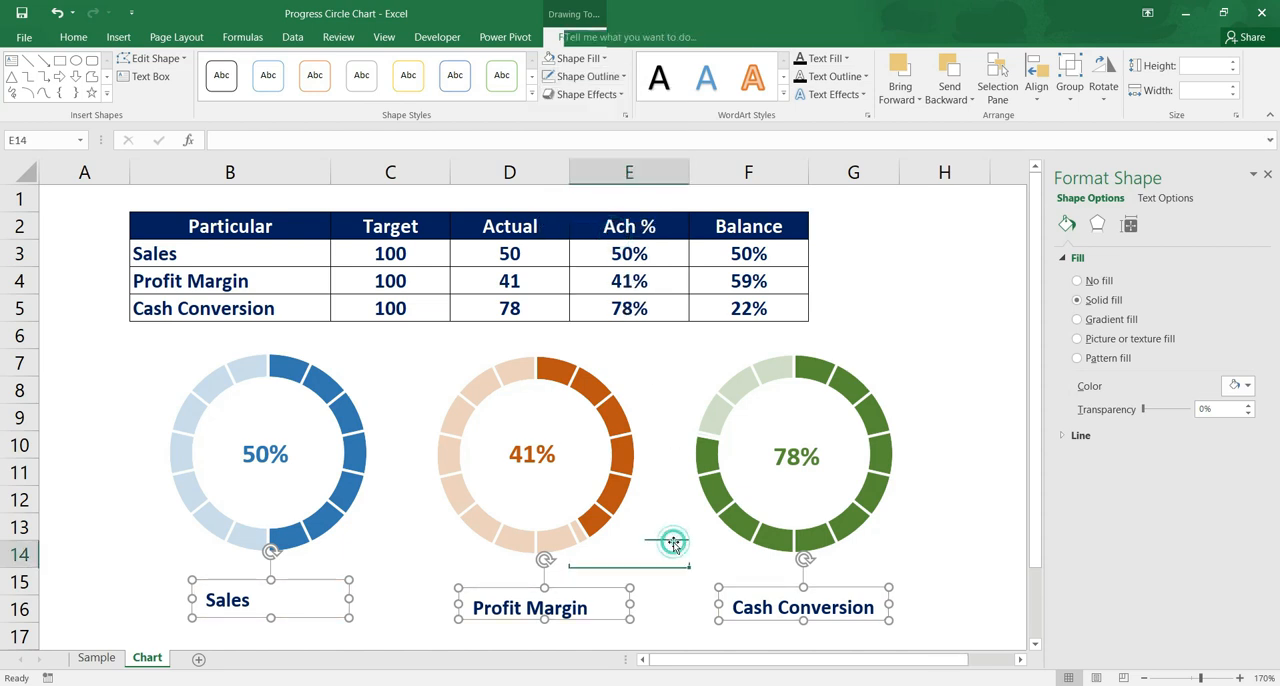
Set the font size of all three name text boxes beneath the charts to 12
click(553, 609)
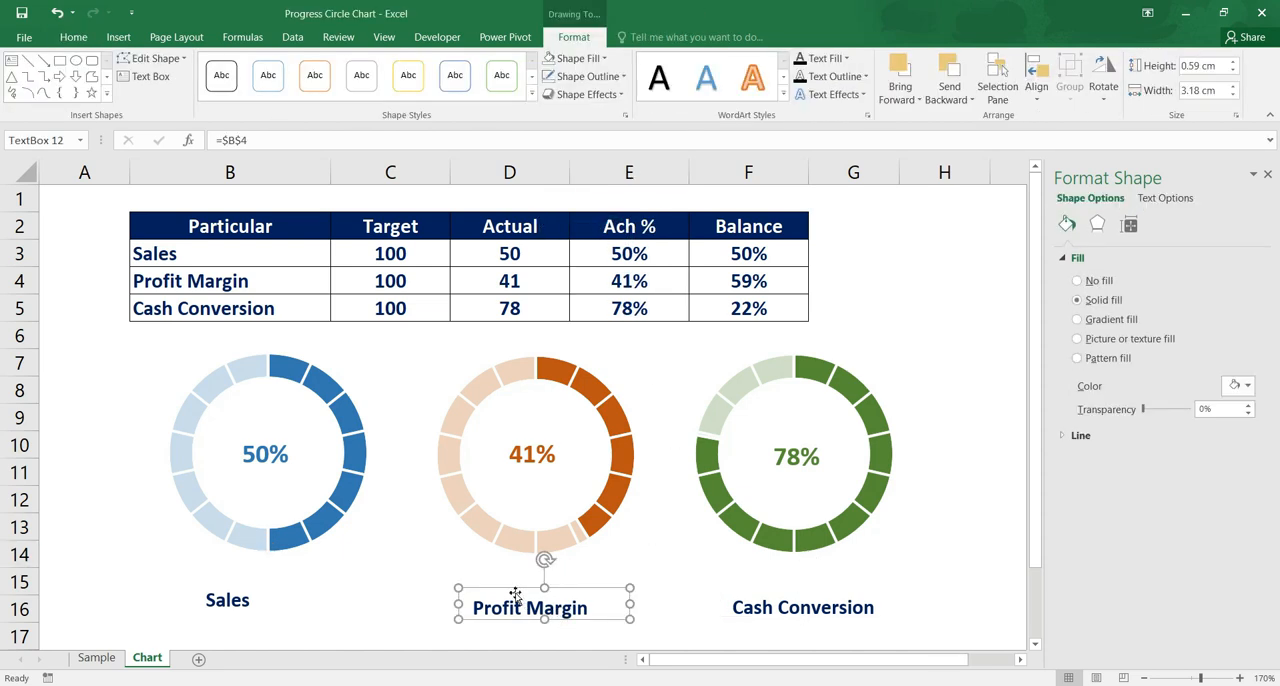
ctrl+click(215, 603)
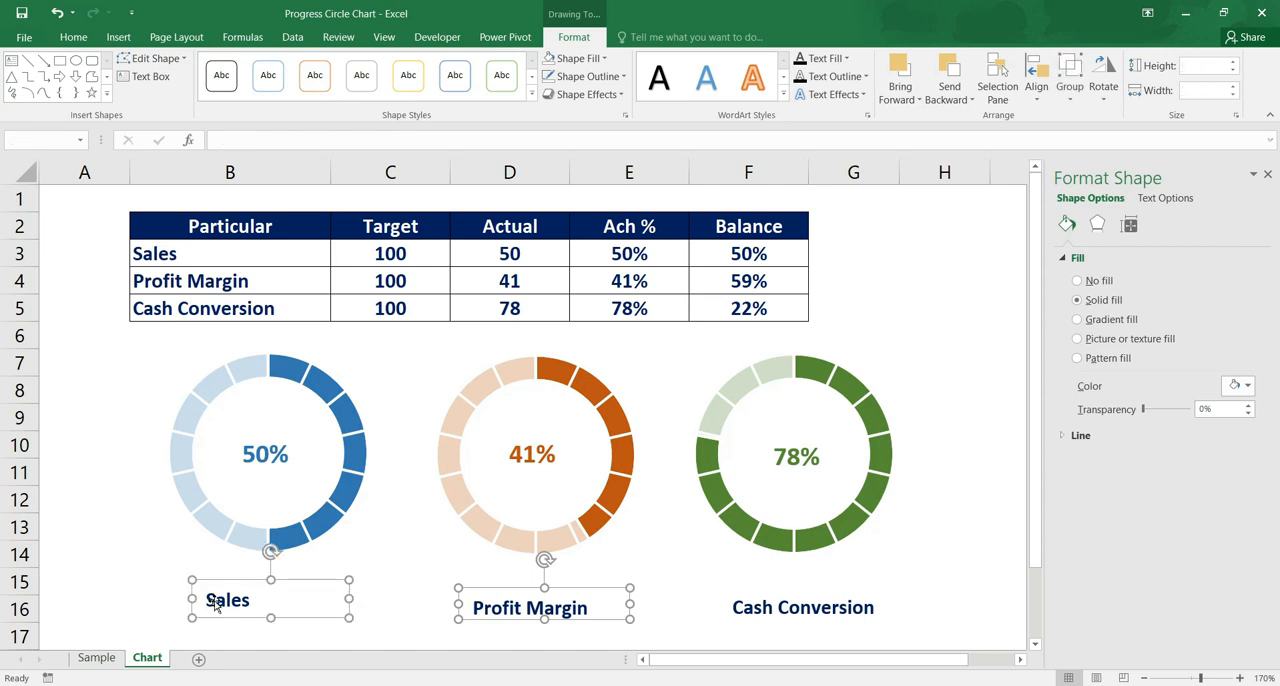
ctrl+click(763, 596)
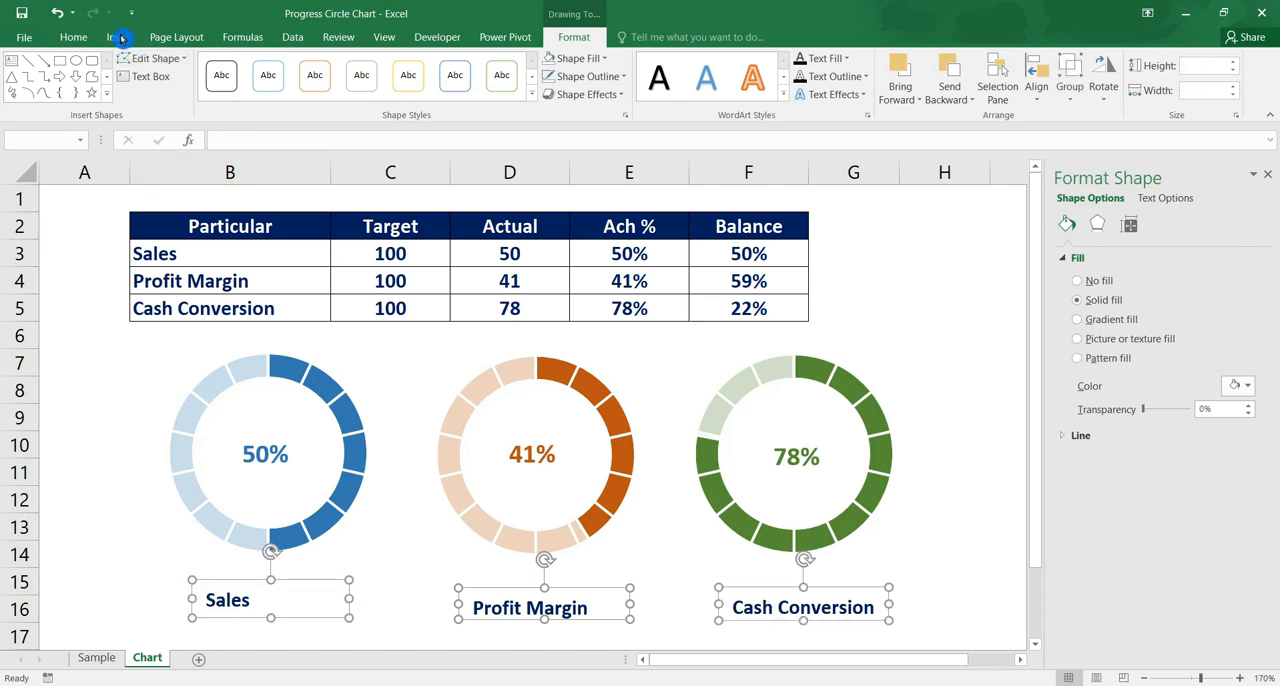
click(74, 37)
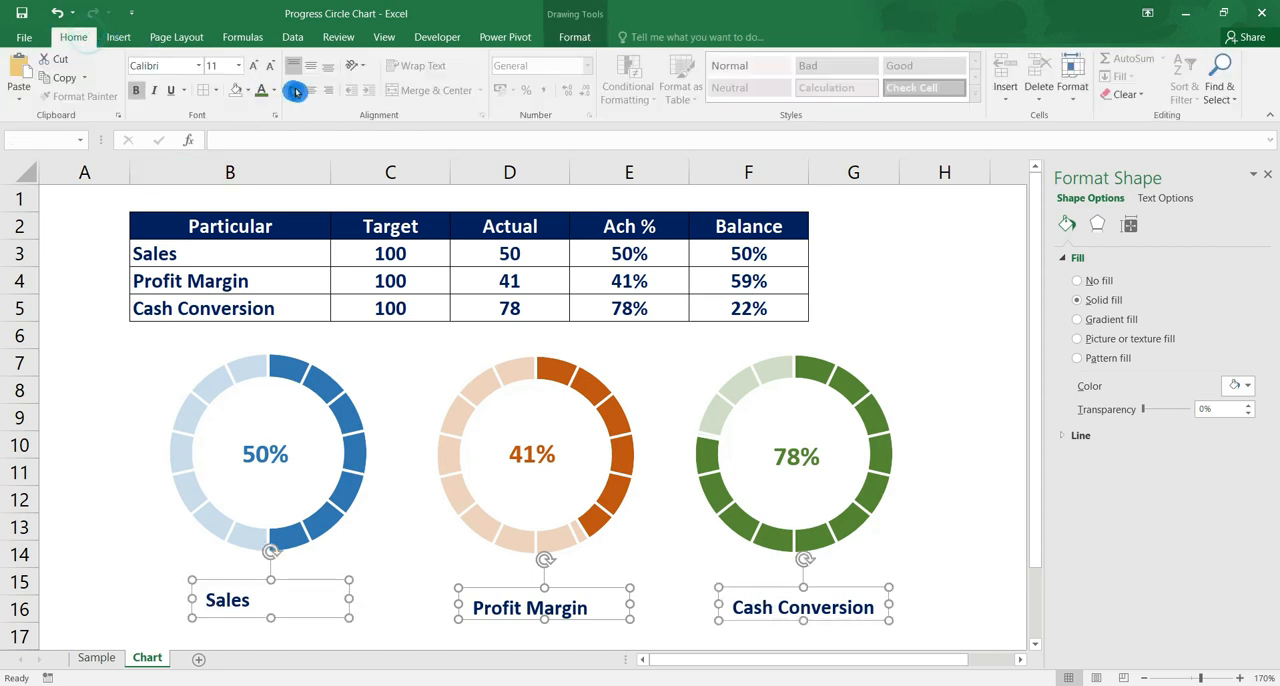
click(239, 66)
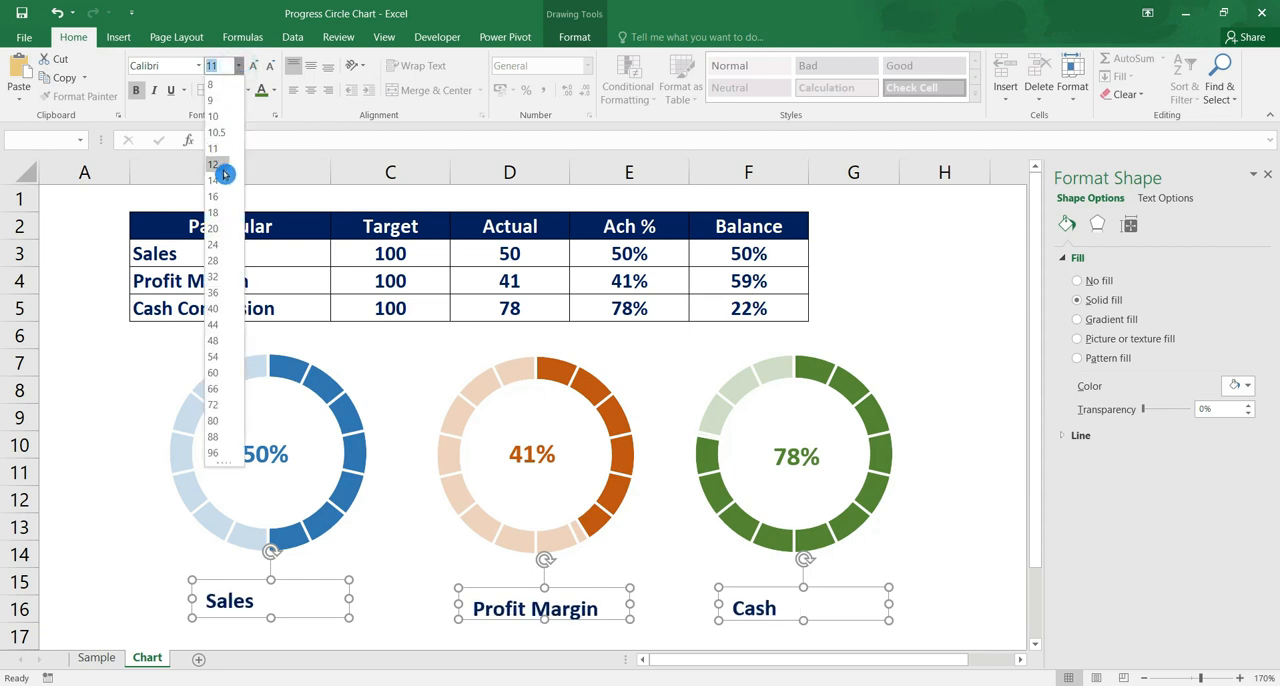
click(222, 167)
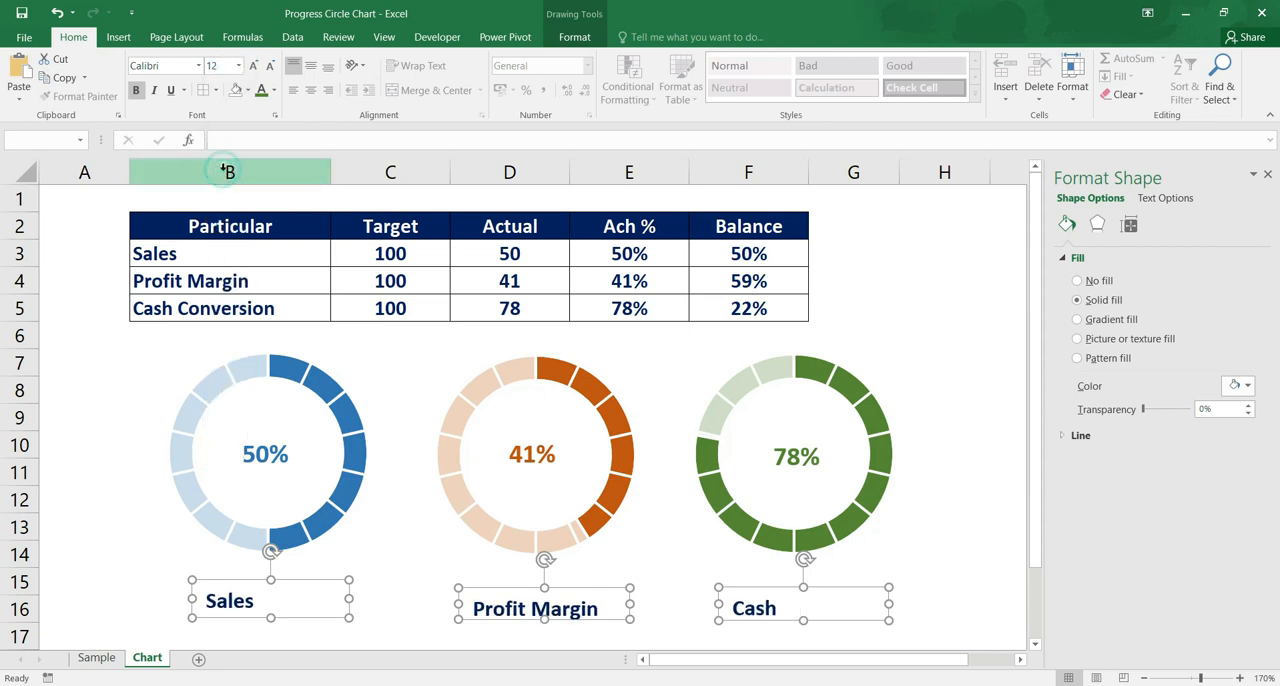
Centre the text of the three name boxes horizontally and vertically, and shift the boxes slightly left together
click(313, 92)
click(313, 65)
drag(558, 590, 538, 590)
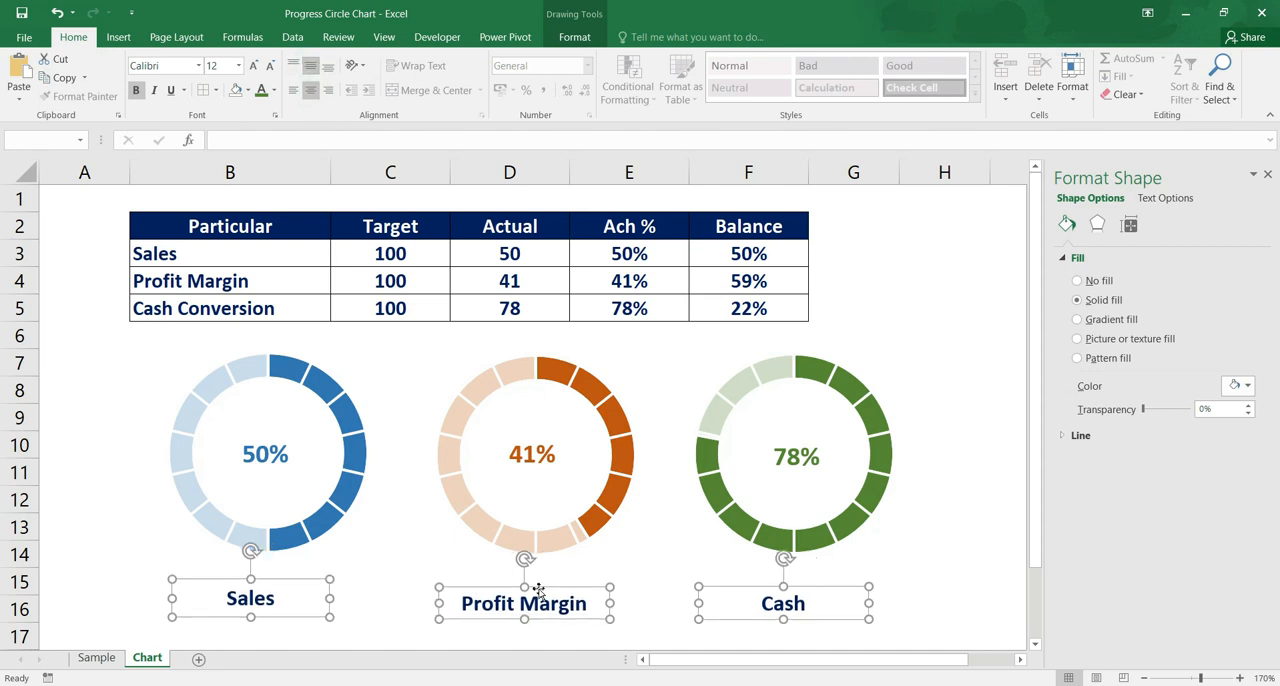
Align the three name text boxes beneath the charts by their top edges
click(582, 42)
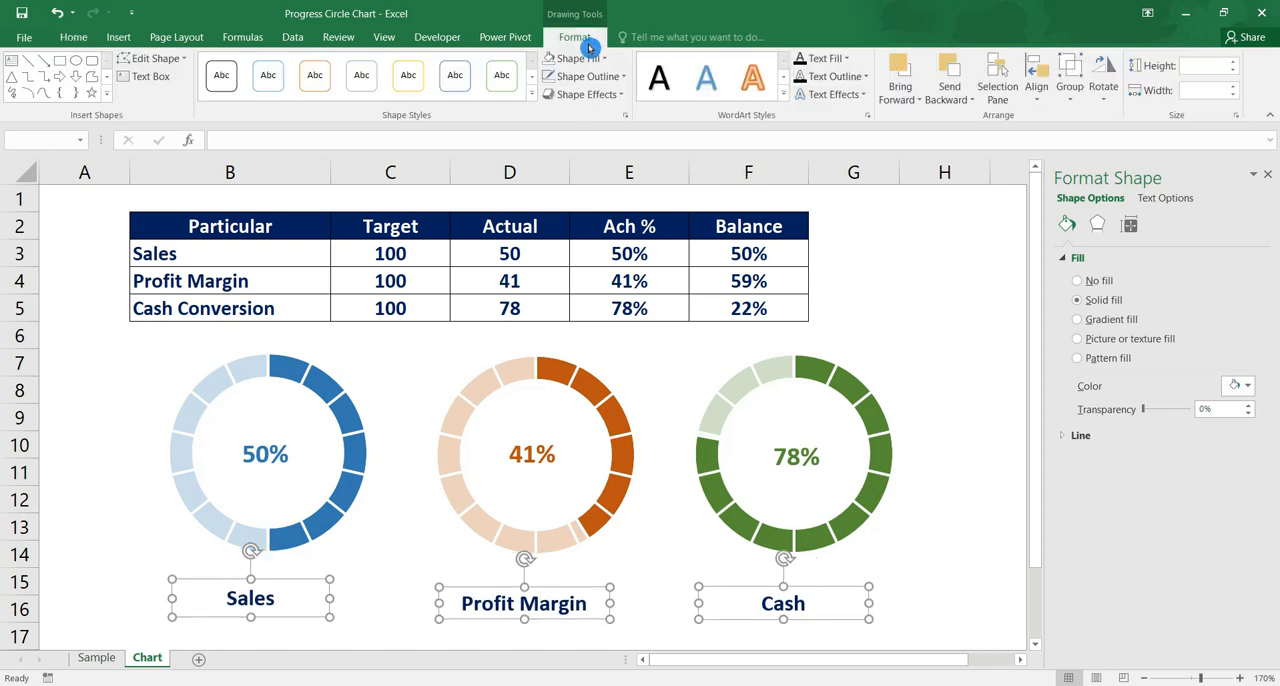
click(1045, 102)
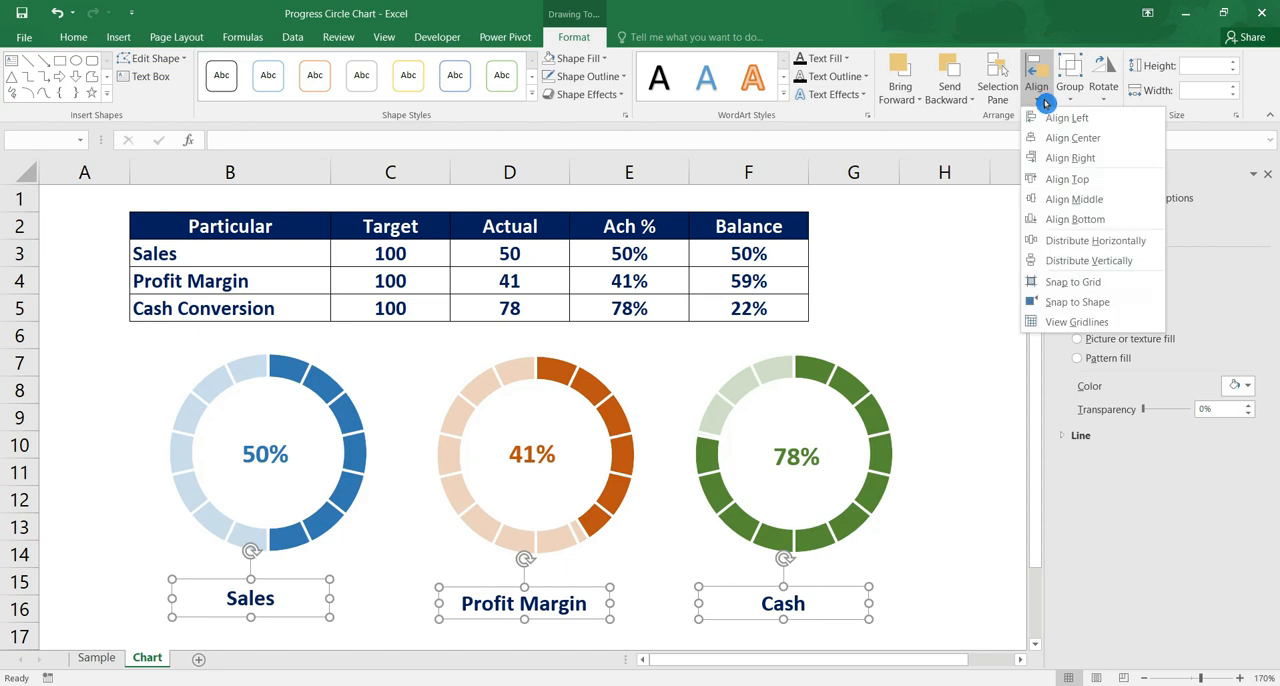
click(1122, 180)
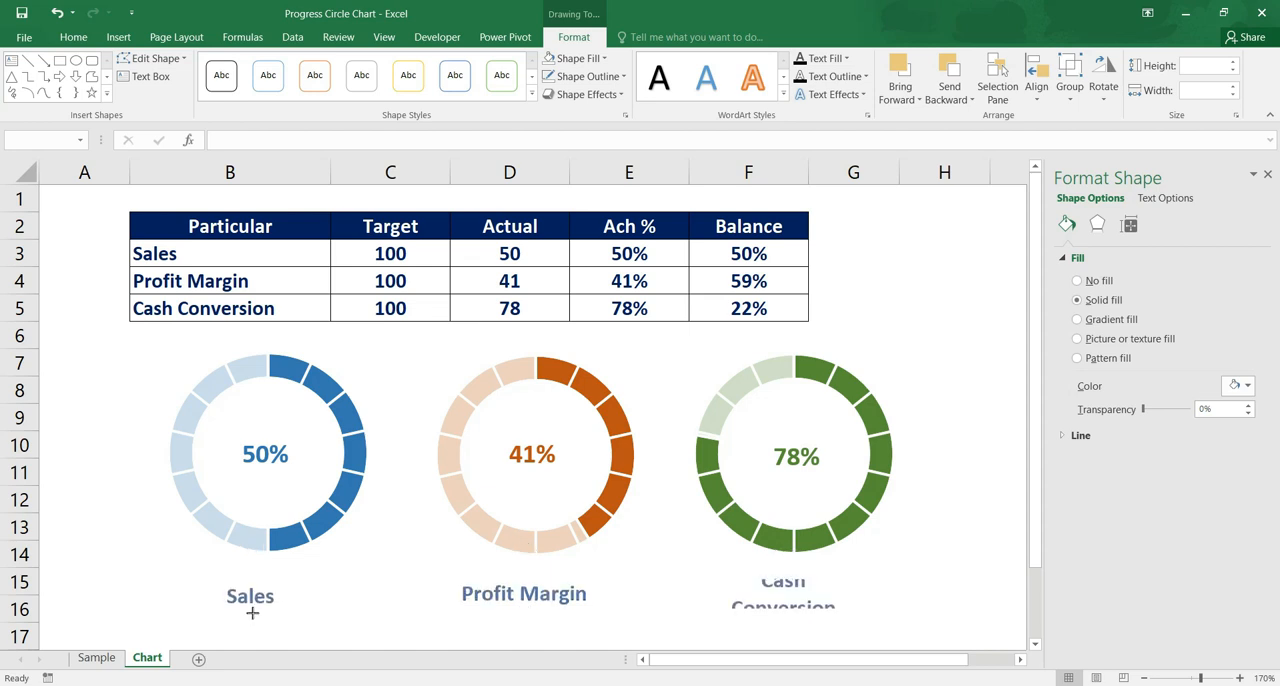
Shorten the Sales name text box to a height of about 0.64 cm
click(386, 590)
click(251, 614)
drag(250, 617, 250, 613)
Align the three doughnut charts by their top edges
click(361, 481)
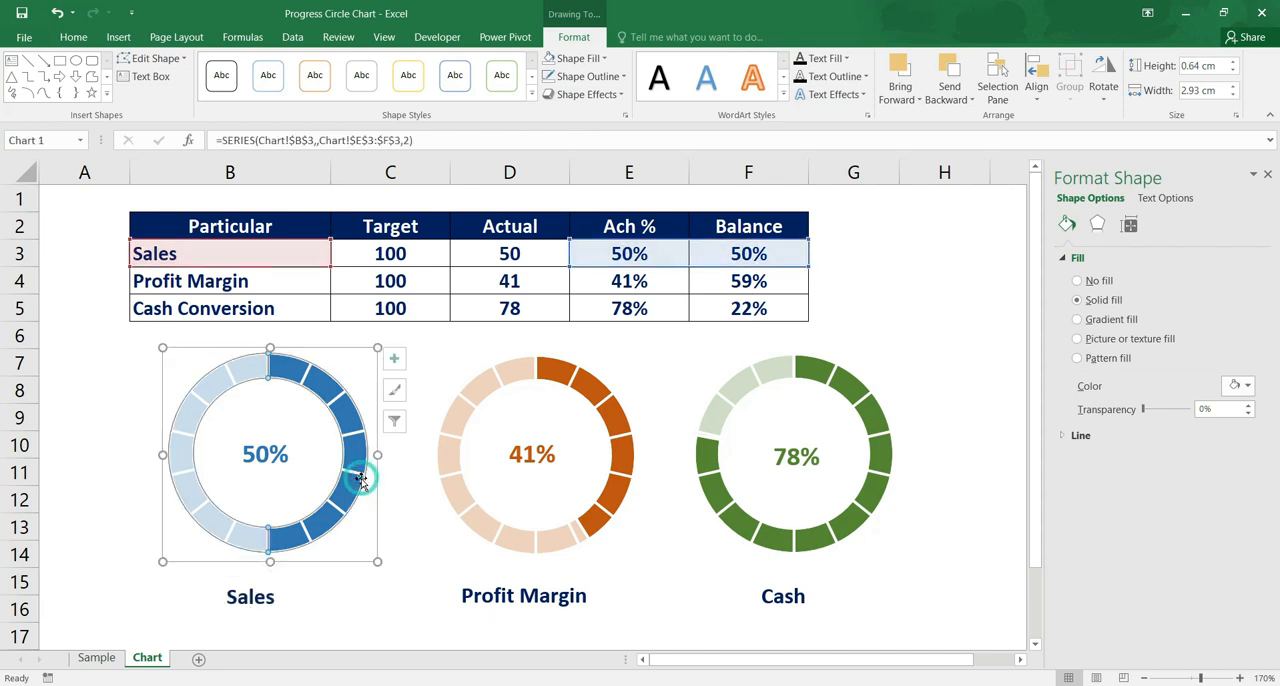
click(583, 372)
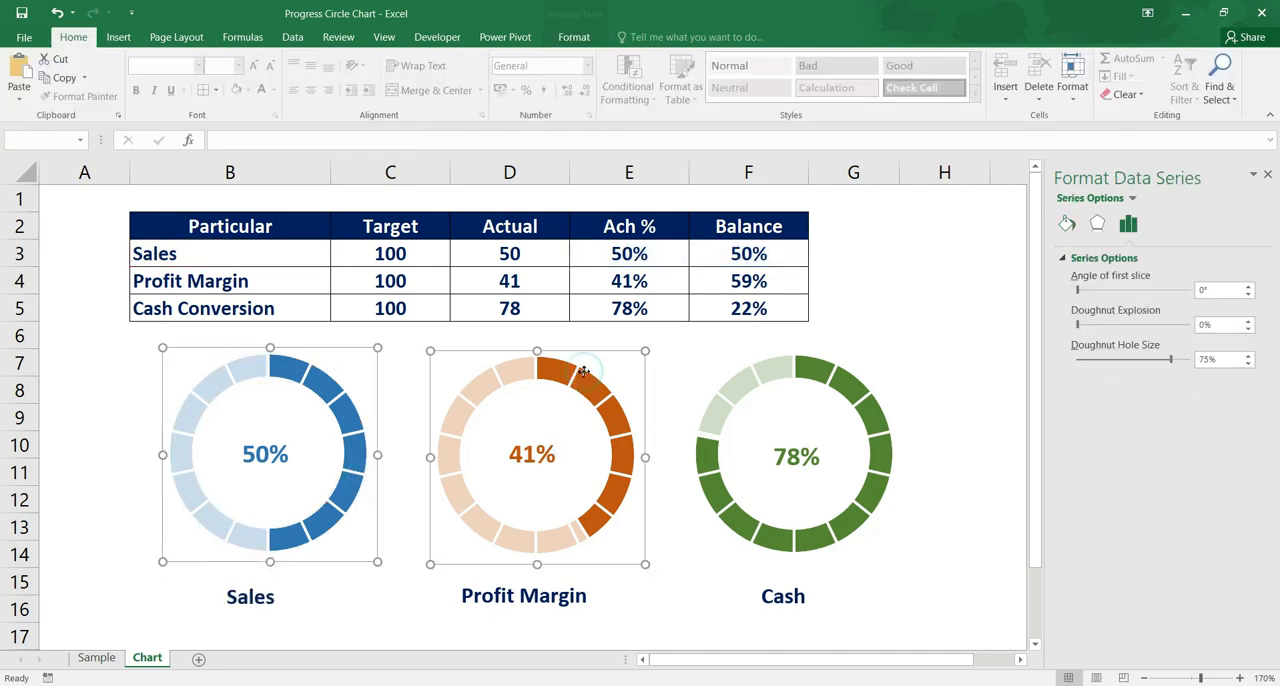
ctrl+click(778, 370)
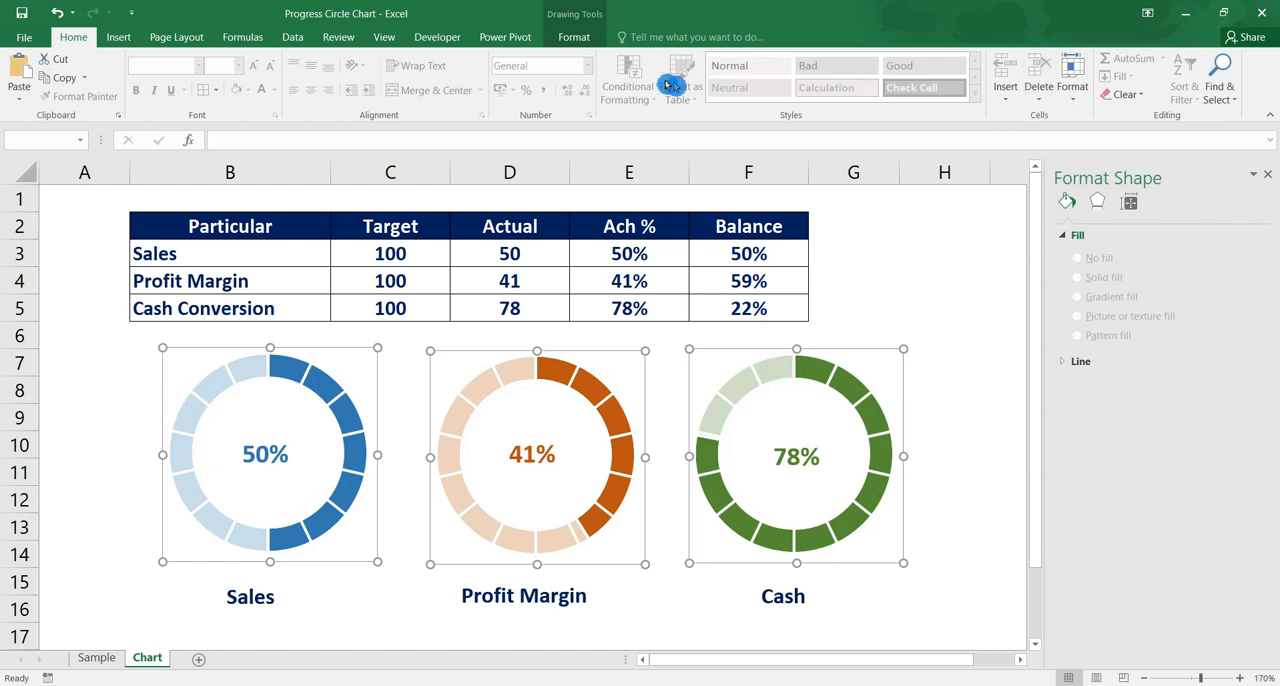
click(582, 41)
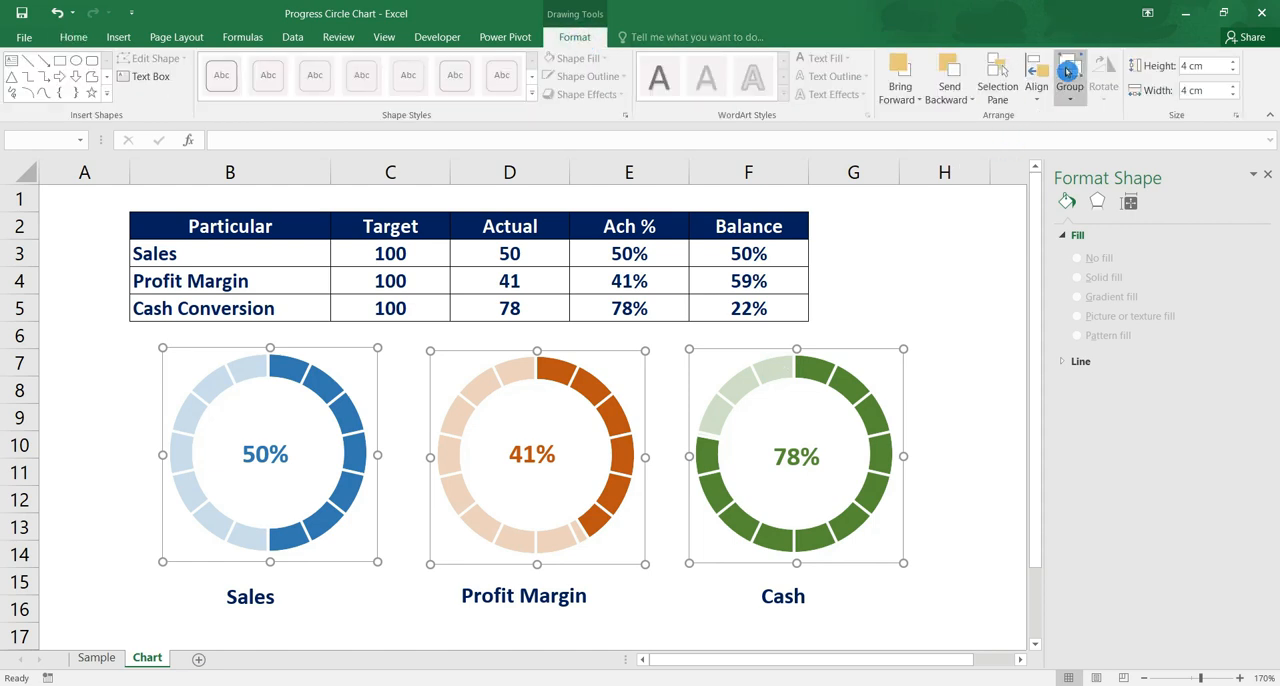
click(1048, 100)
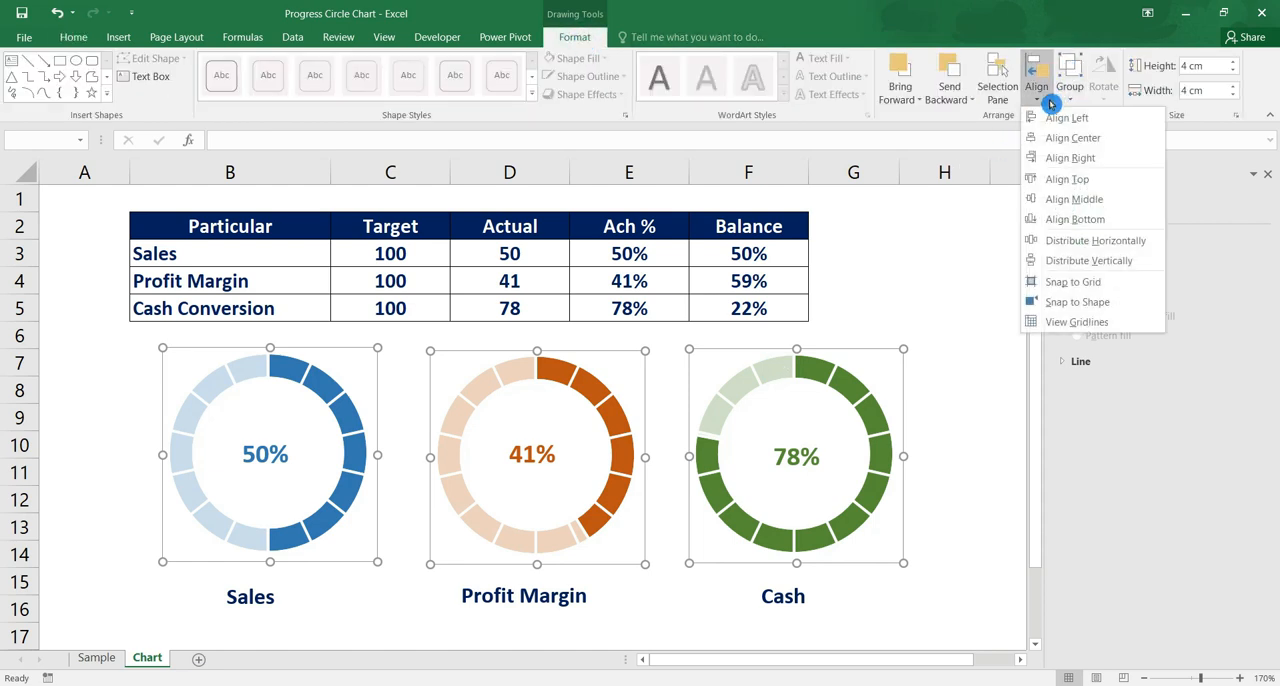
click(1067, 179)
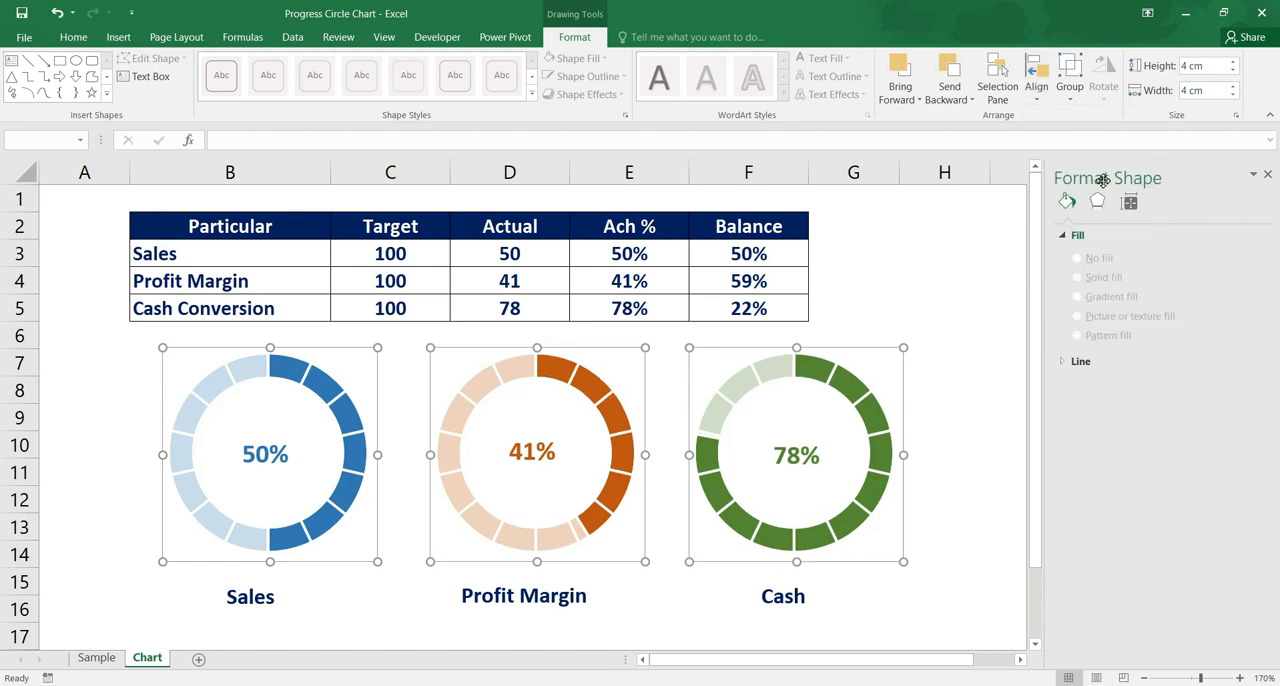
click(1006, 451)
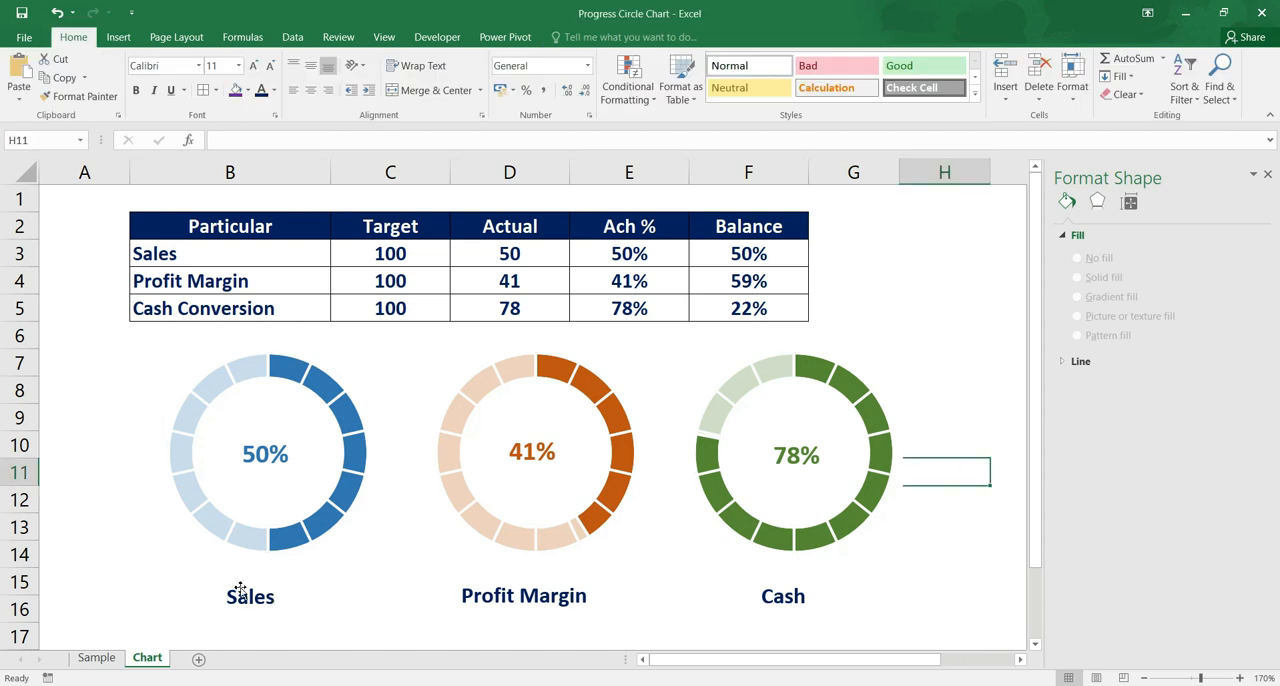
Apply the Preset 4 shape effect to all three name text boxes beneath the charts
click(245, 597)
shift+click(476, 591)
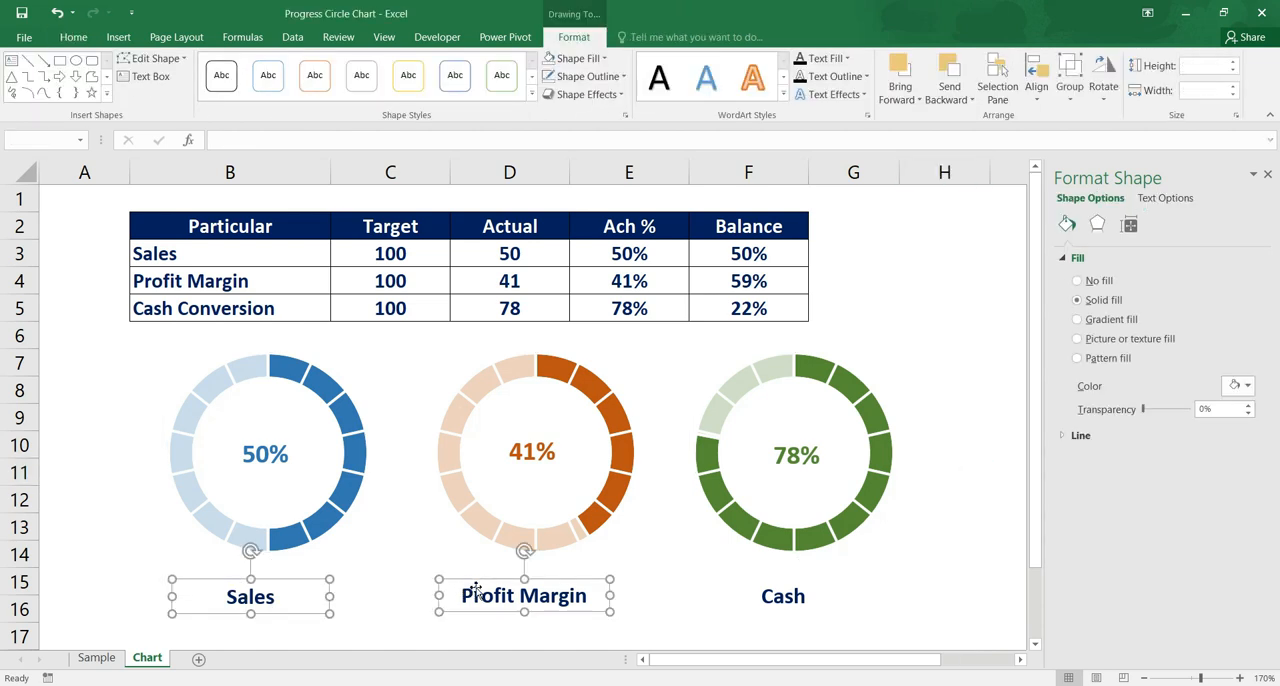
shift+click(790, 598)
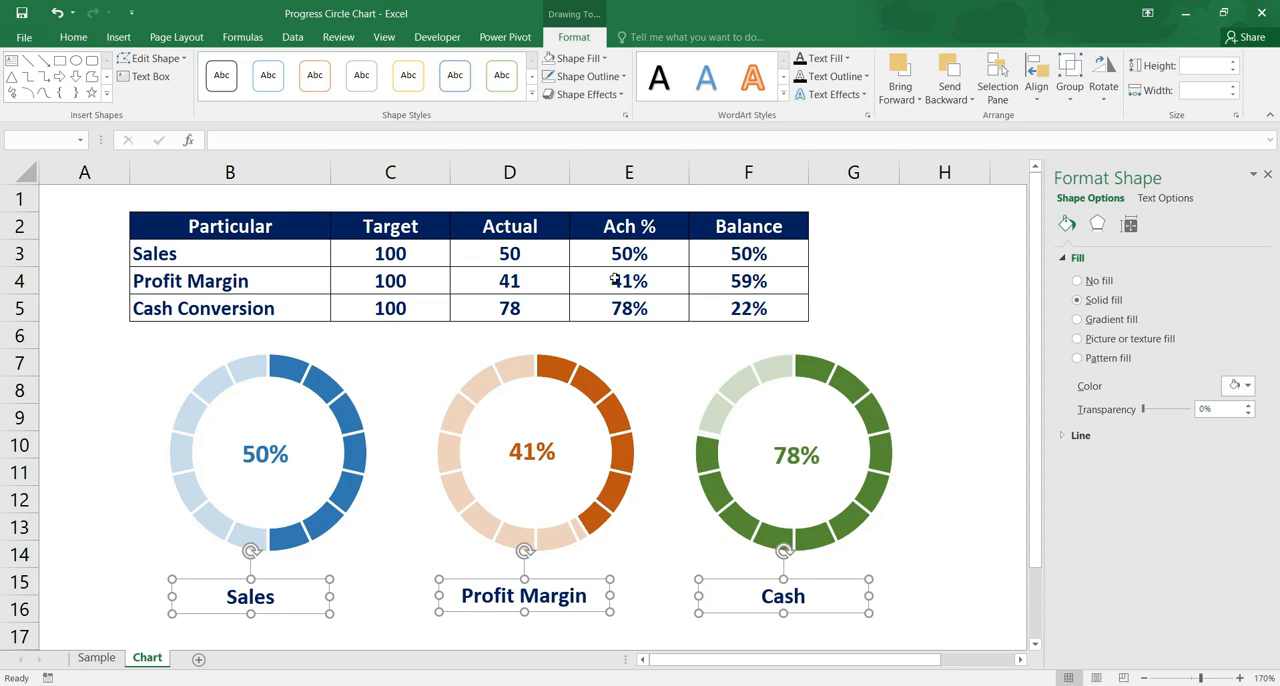
click(625, 101)
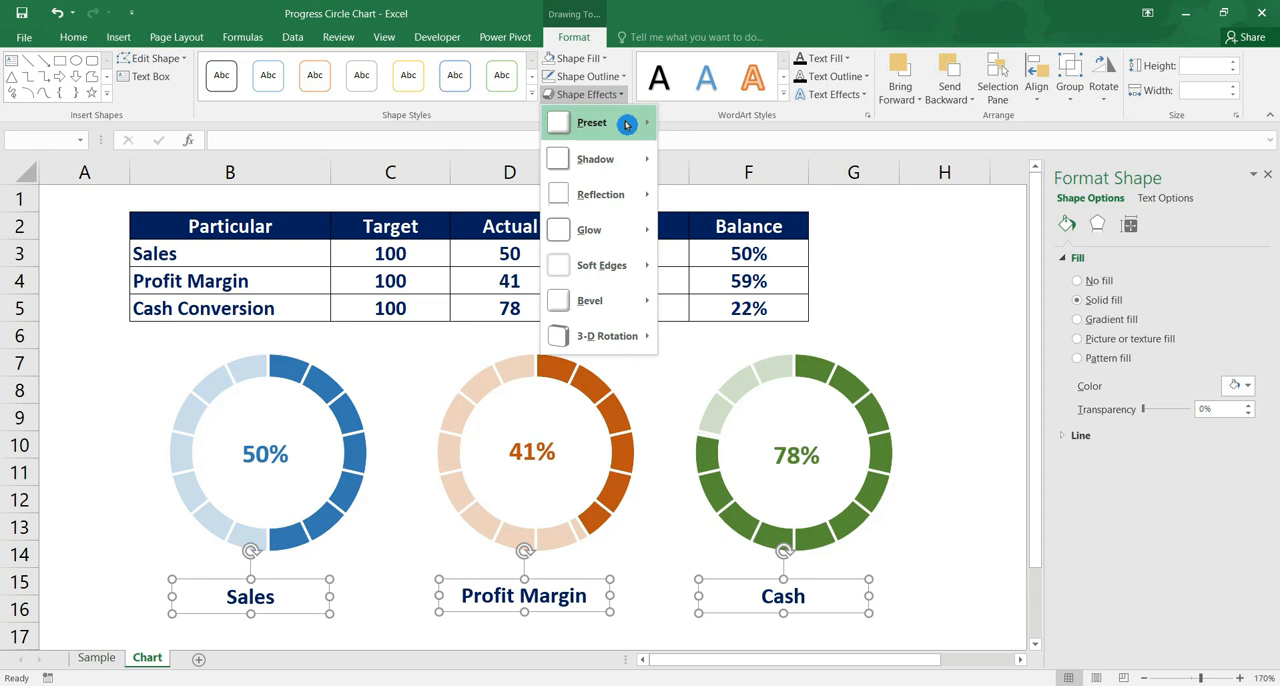
mouse_move(626, 124)
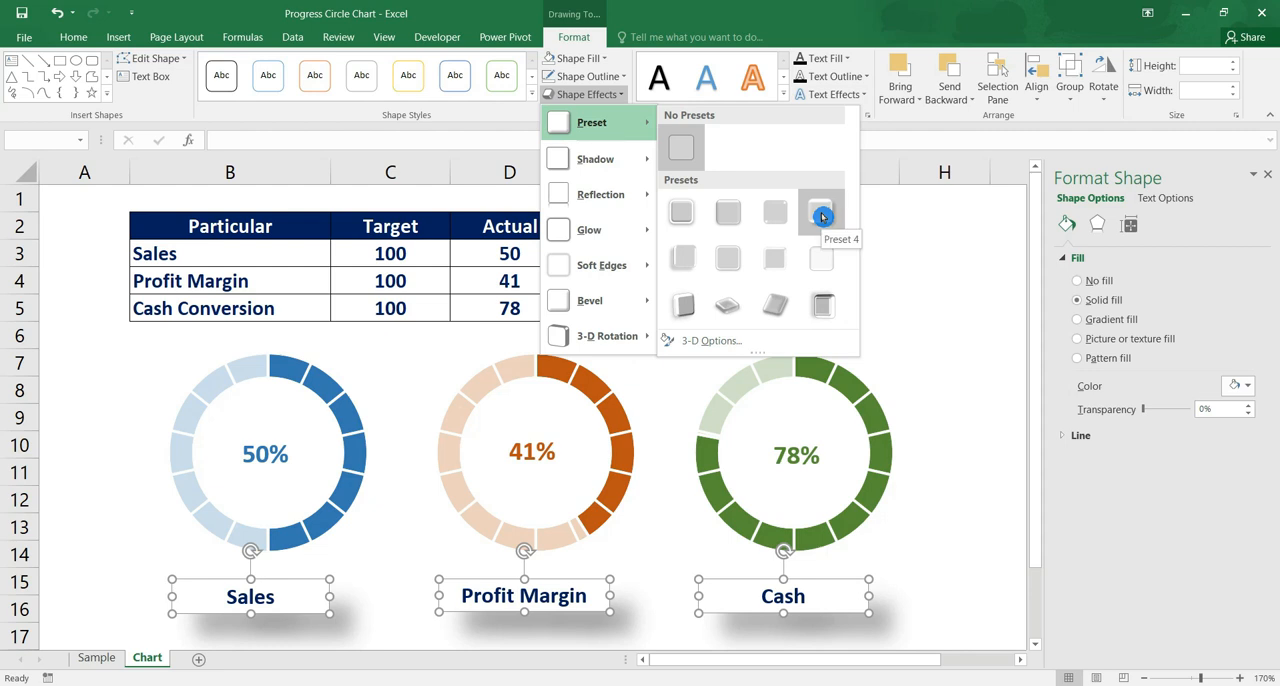
click(821, 216)
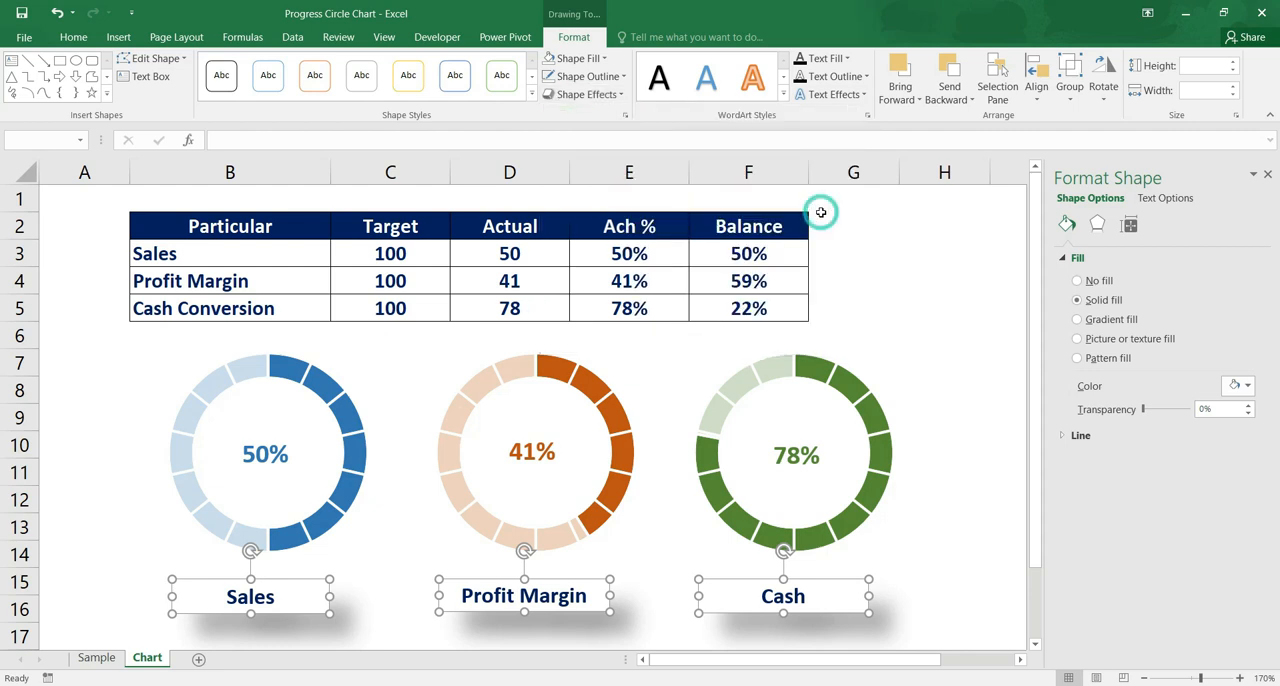
click(916, 545)
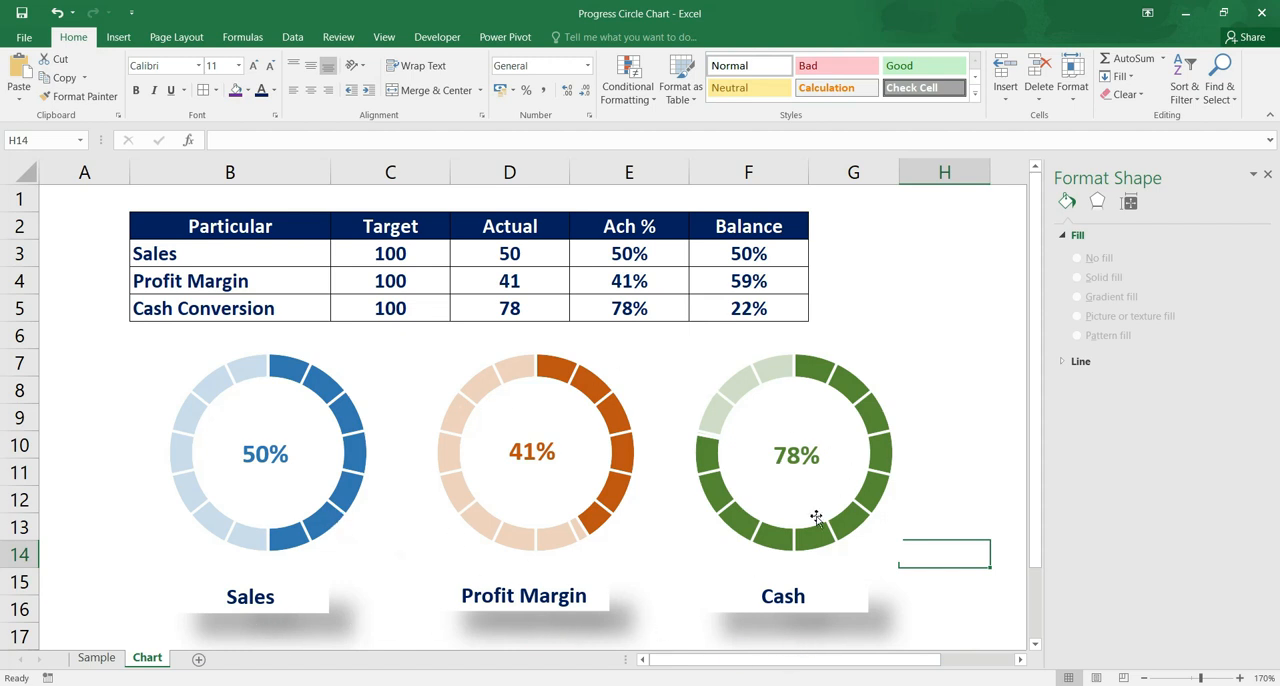
Set the Actual values in the table to 10 for Sales and 89 for Profit Margin
click(527, 255)
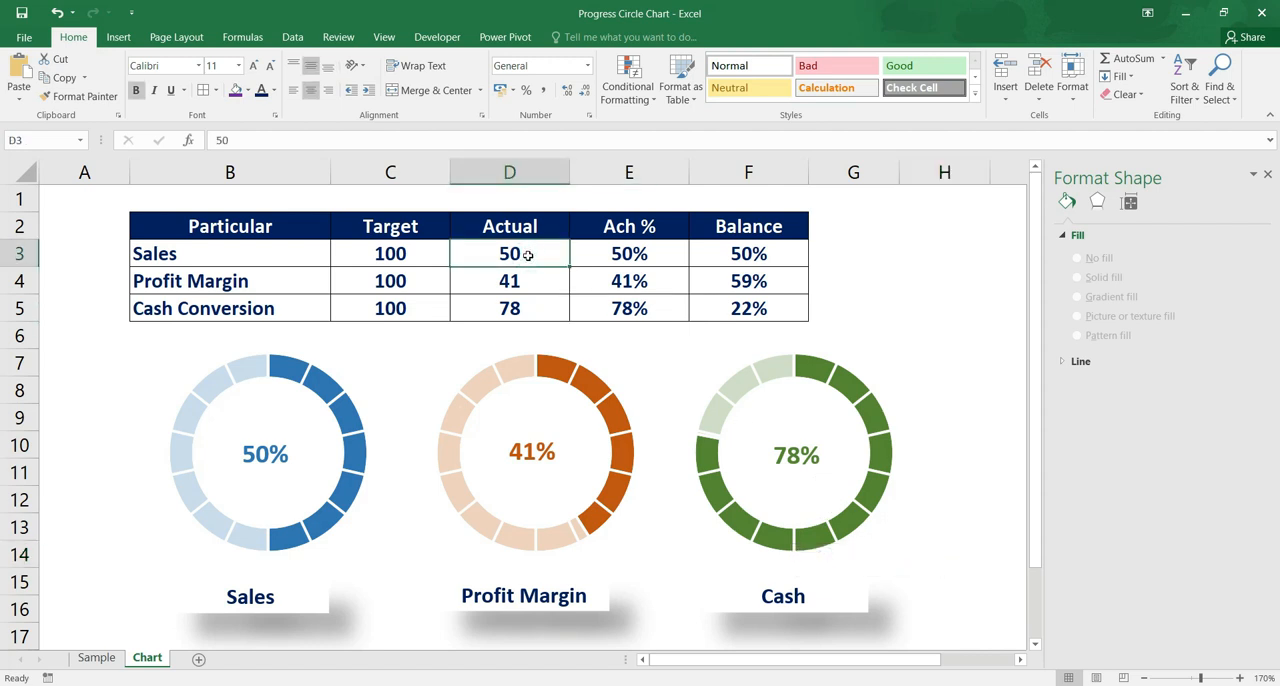
text(1)
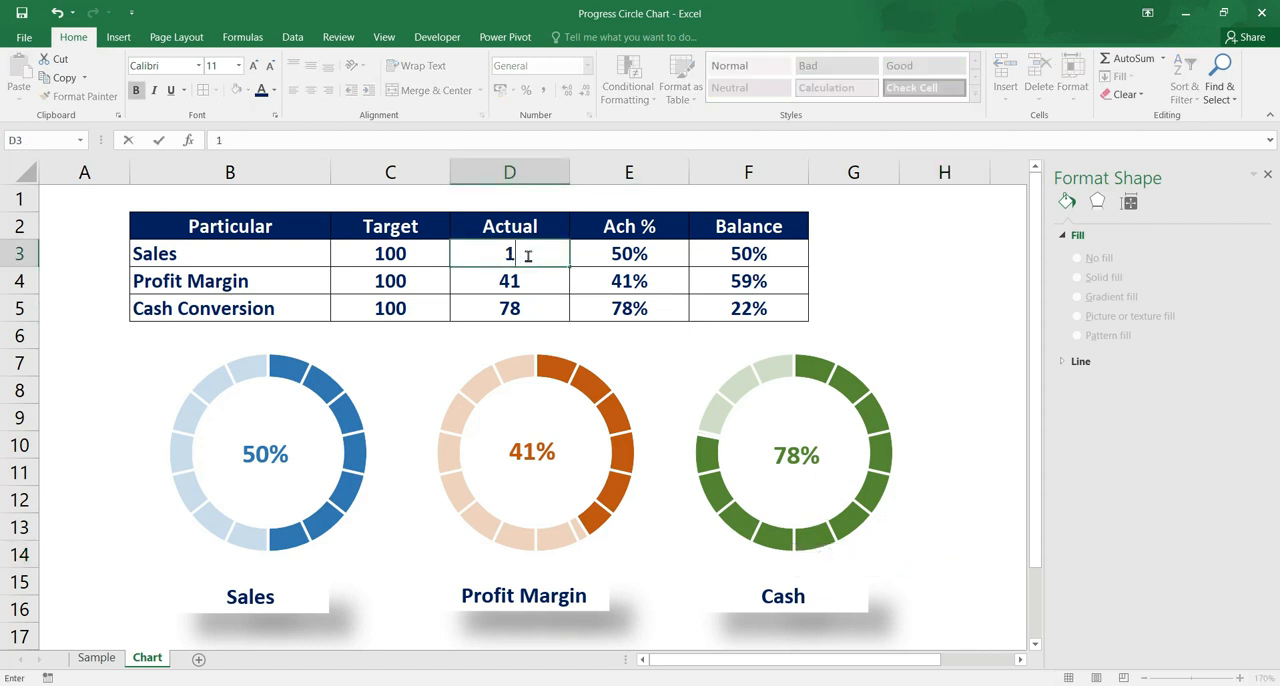
text(0)
key(Return)
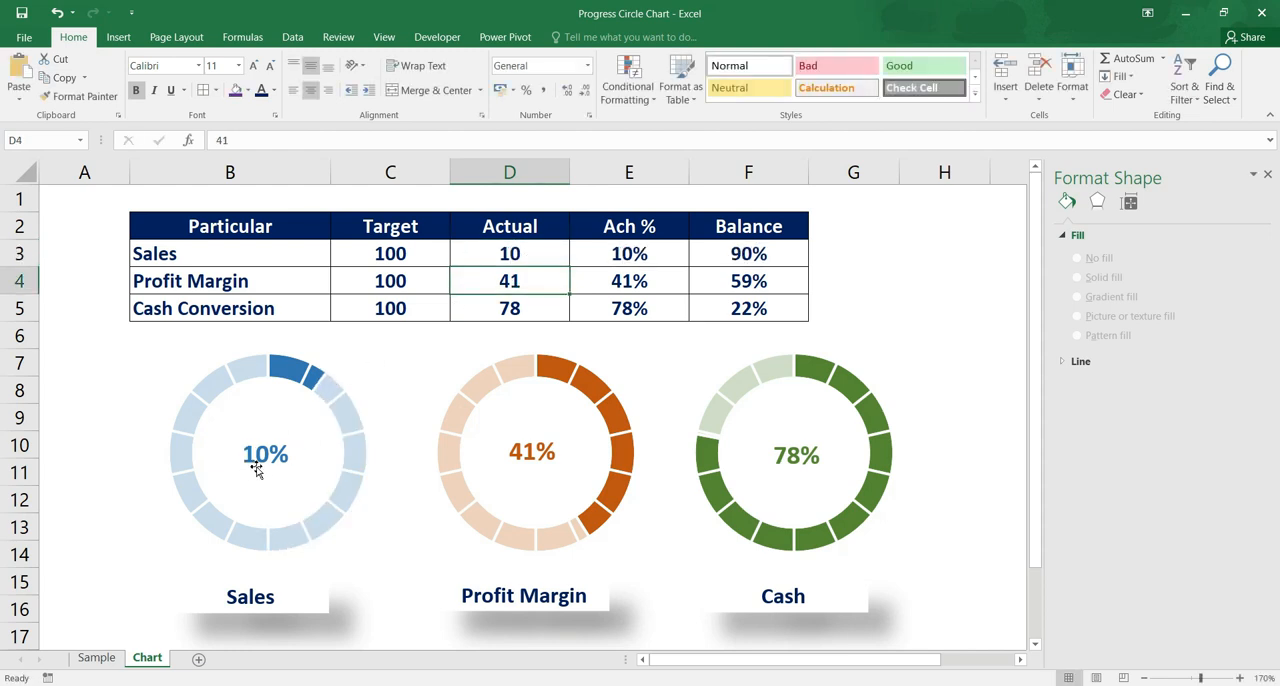
mouse_move(315, 378)
text(89)
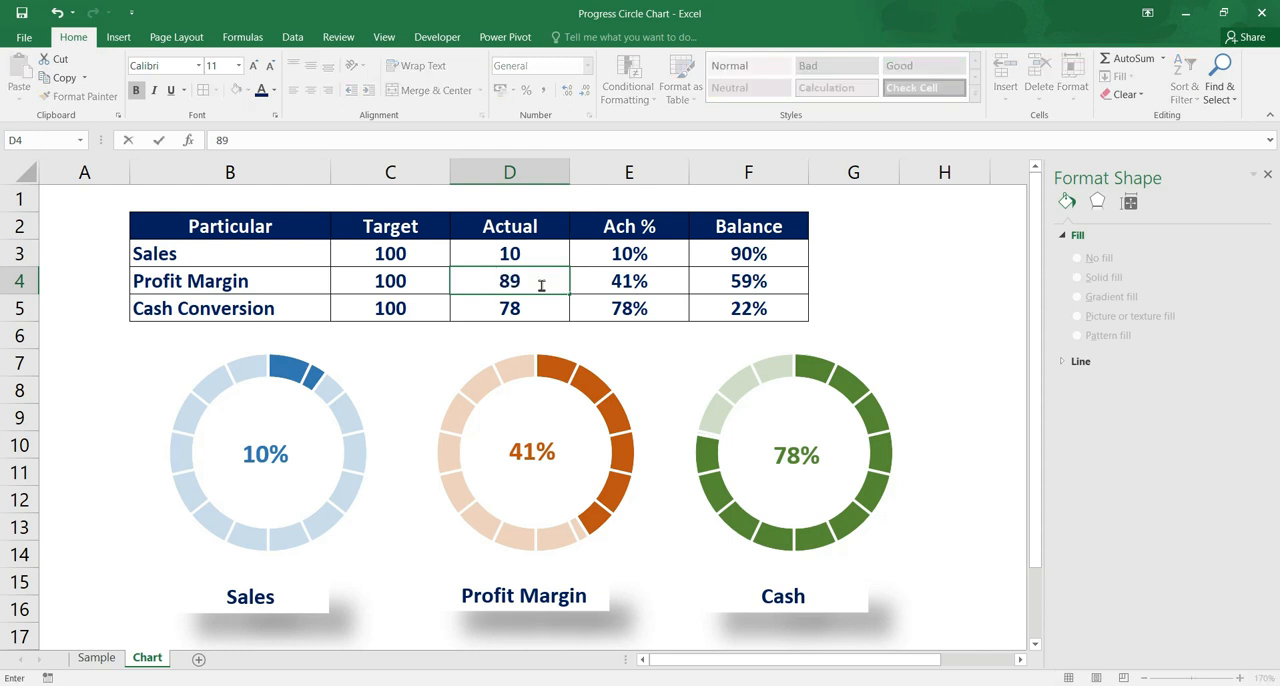
key(Return)
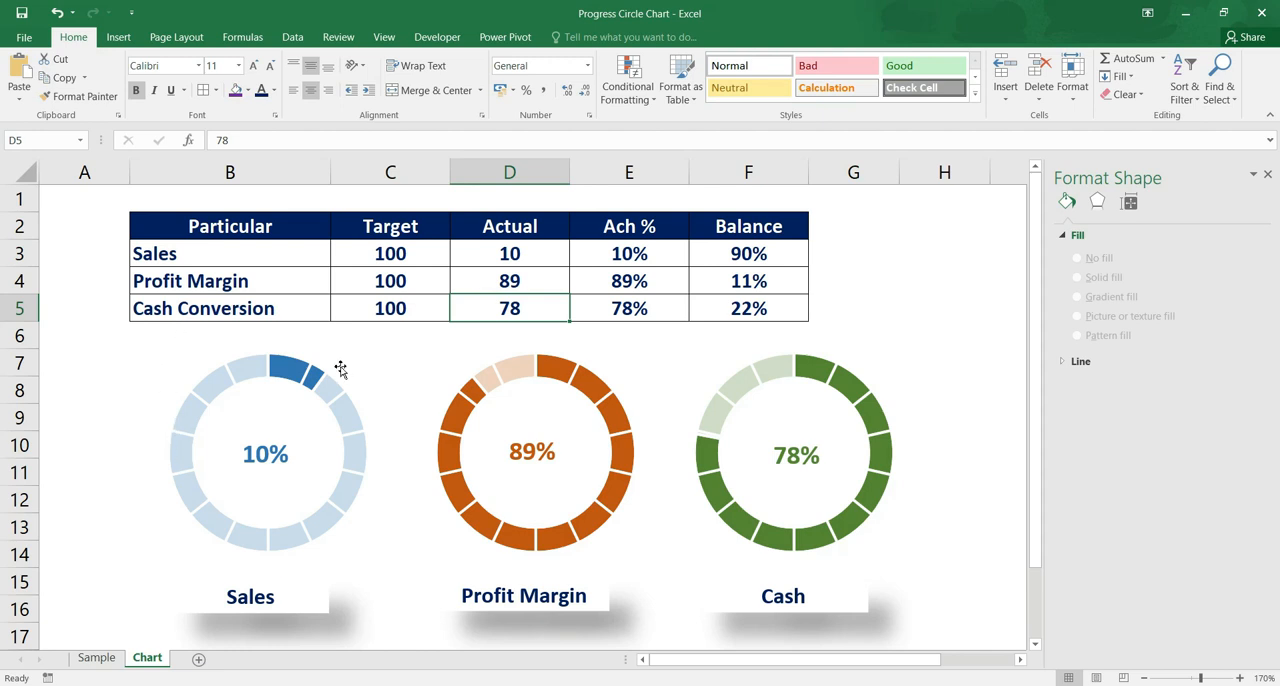
Rename the Sales entry in cell B3 as "Sales Year 2021"
click(241, 248)
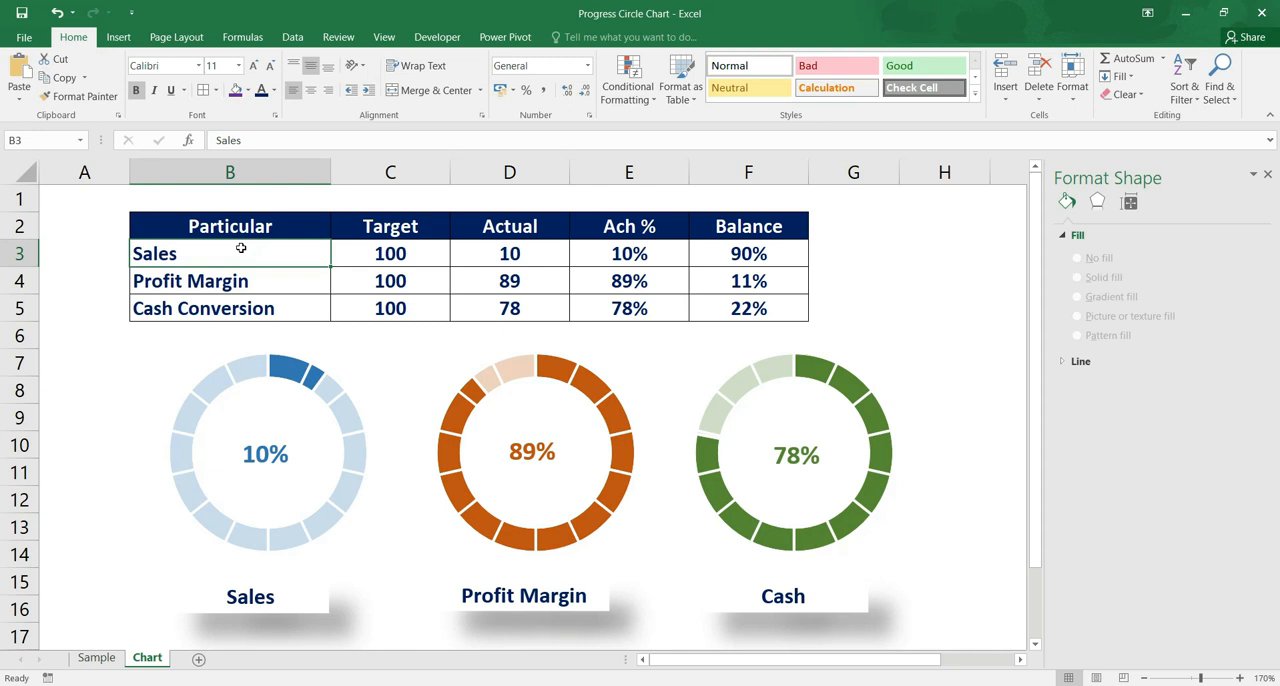
double_click(241, 248)
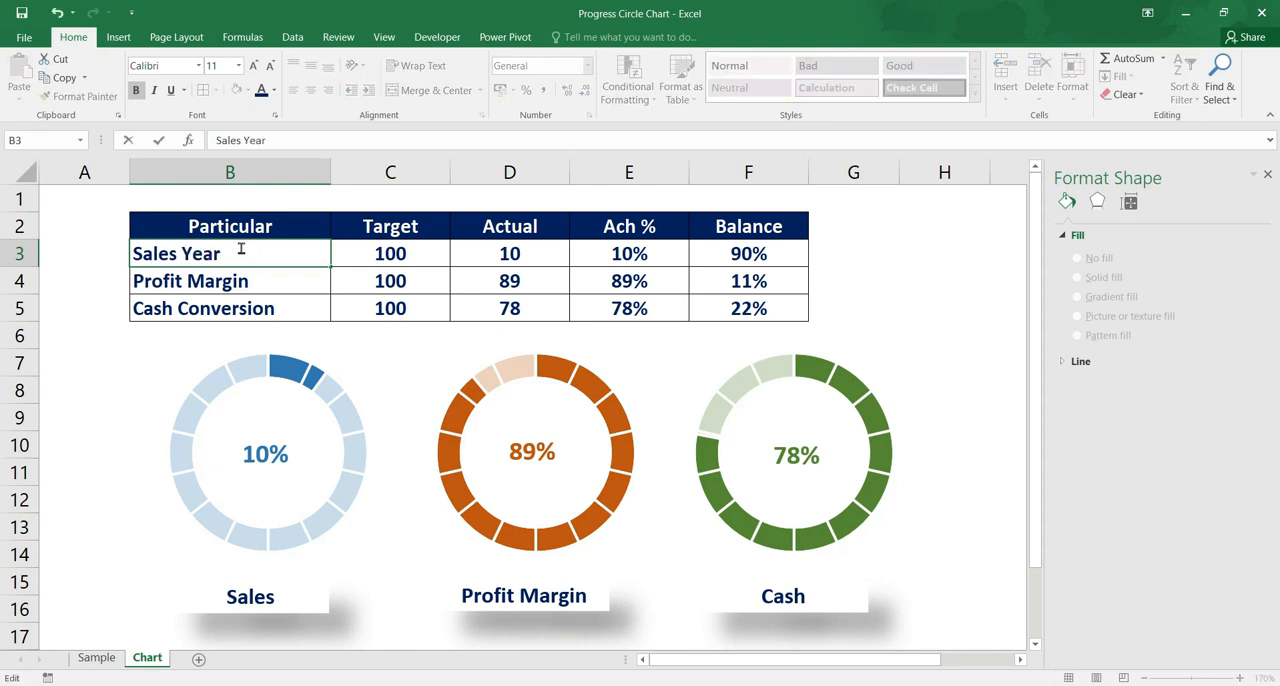
text(Year 2021)
click(351, 334)
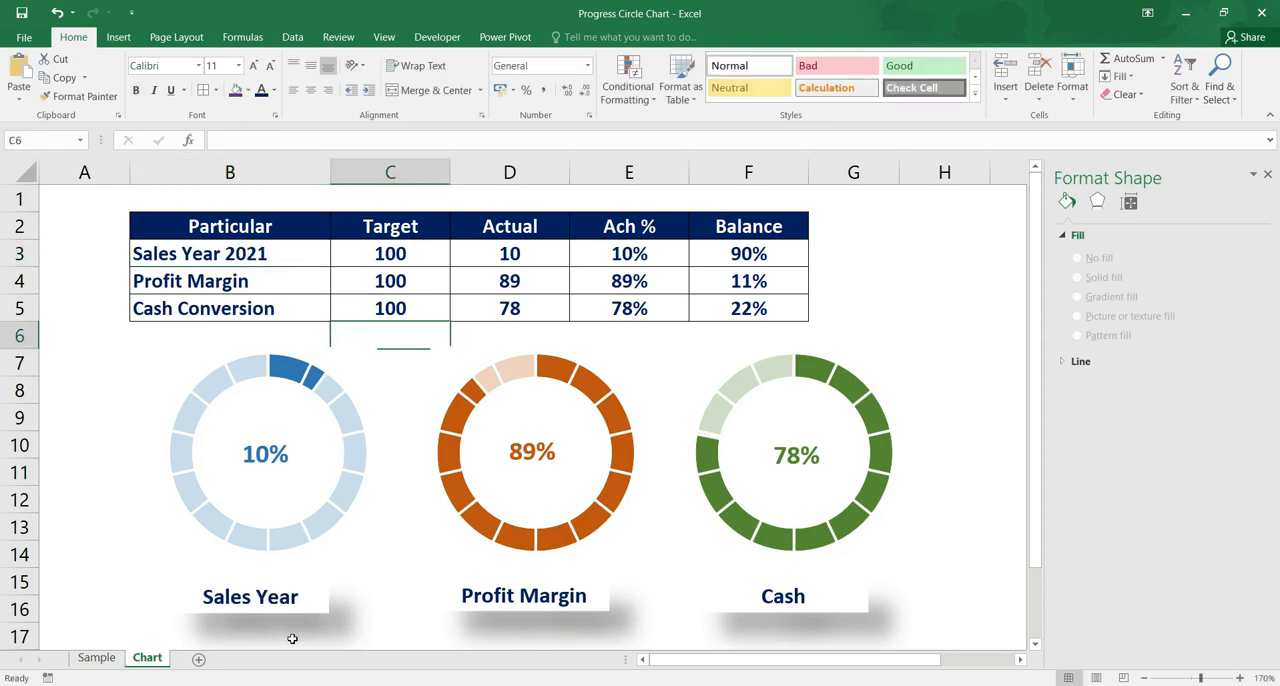
Widen the name text box beneath the blue chart so the full name "Sales Year 2021" fits on one line
click(304, 600)
drag(332, 598, 367, 600)
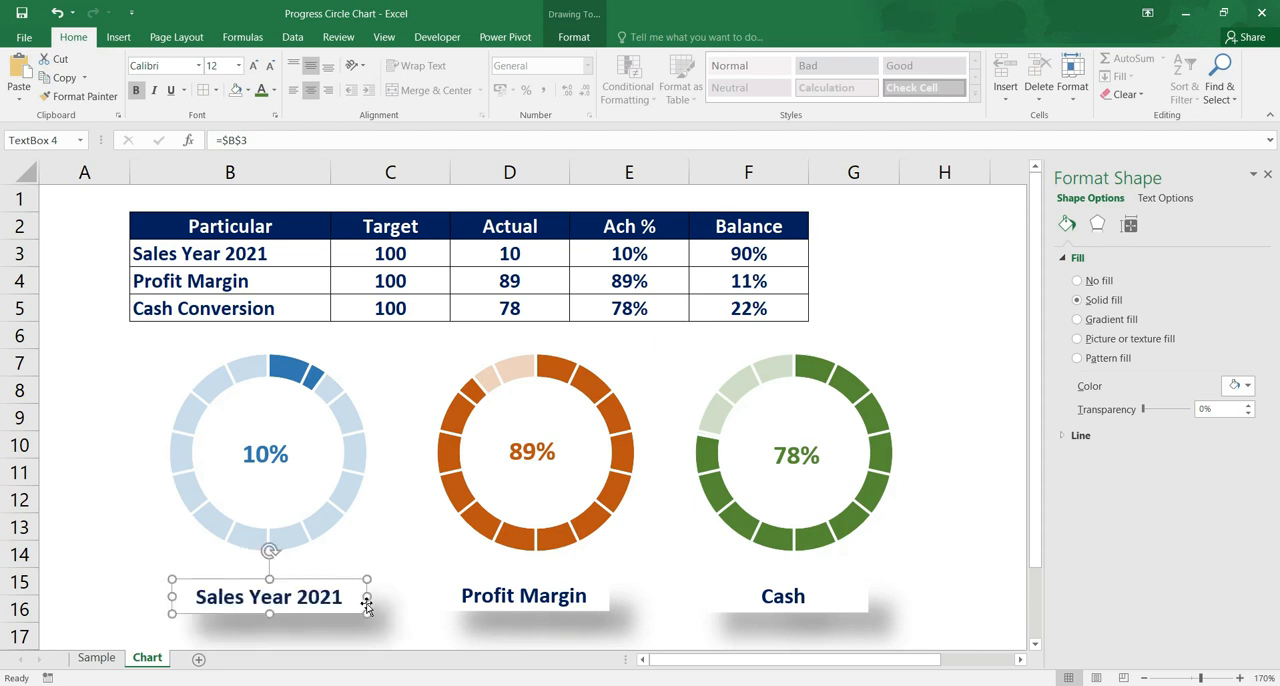
click(401, 539)
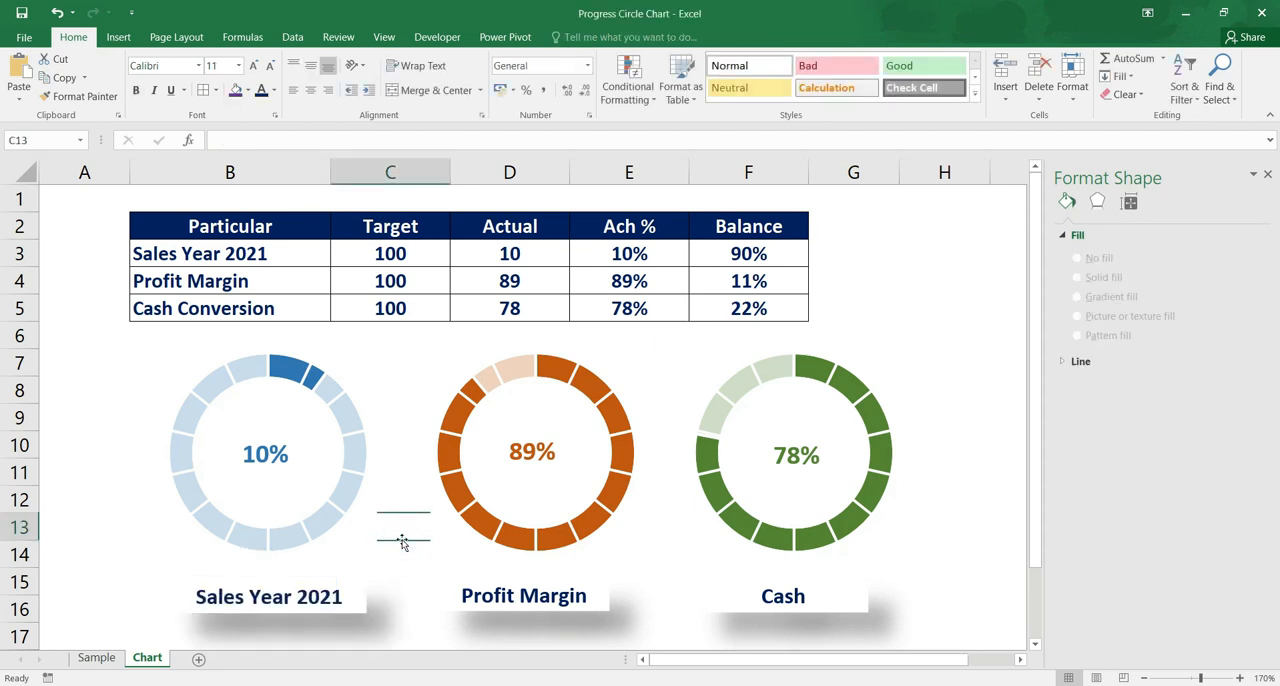
click(1006, 318)
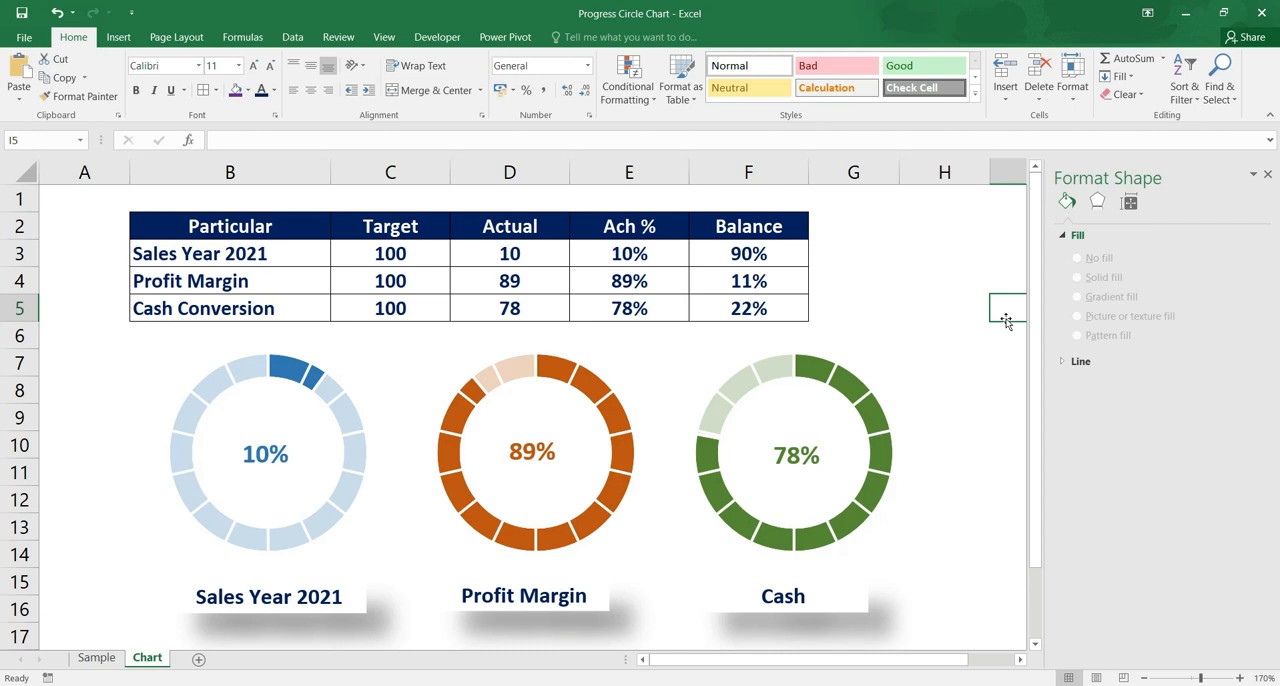